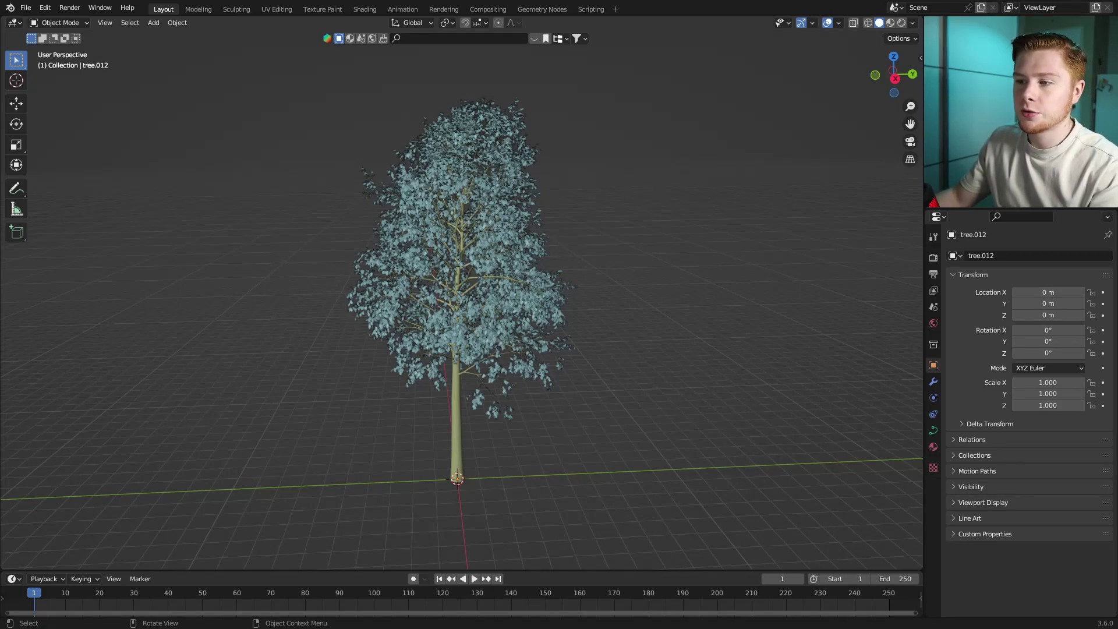
middle_click_drag(443, 280, 385, 281)
scroll(353, 283, "up", 3)
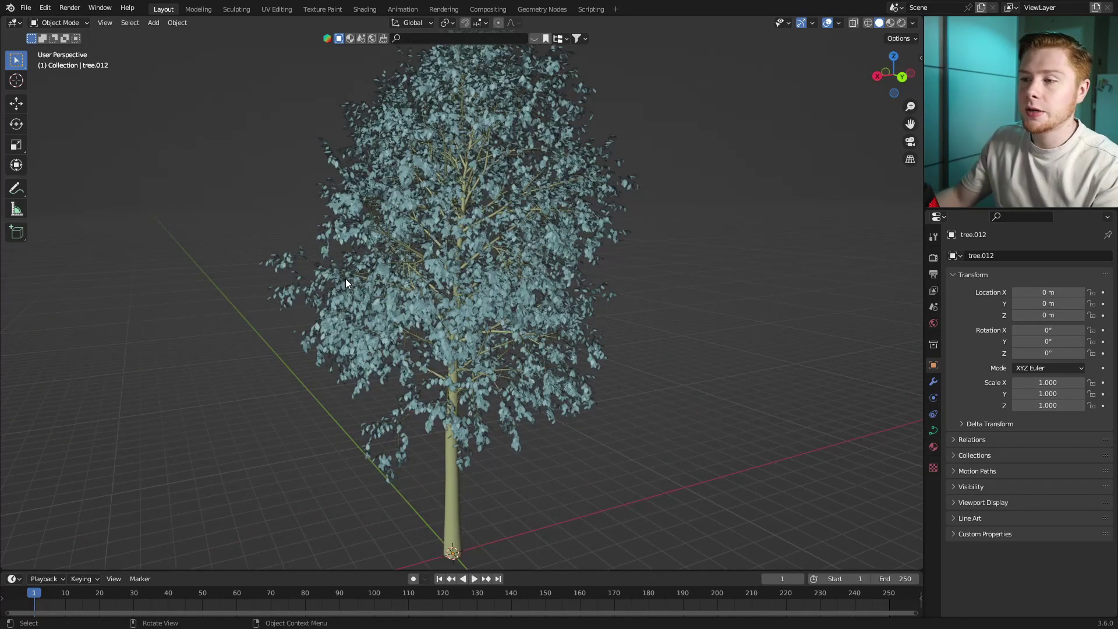
middle_click_drag(345, 282, 309, 299)
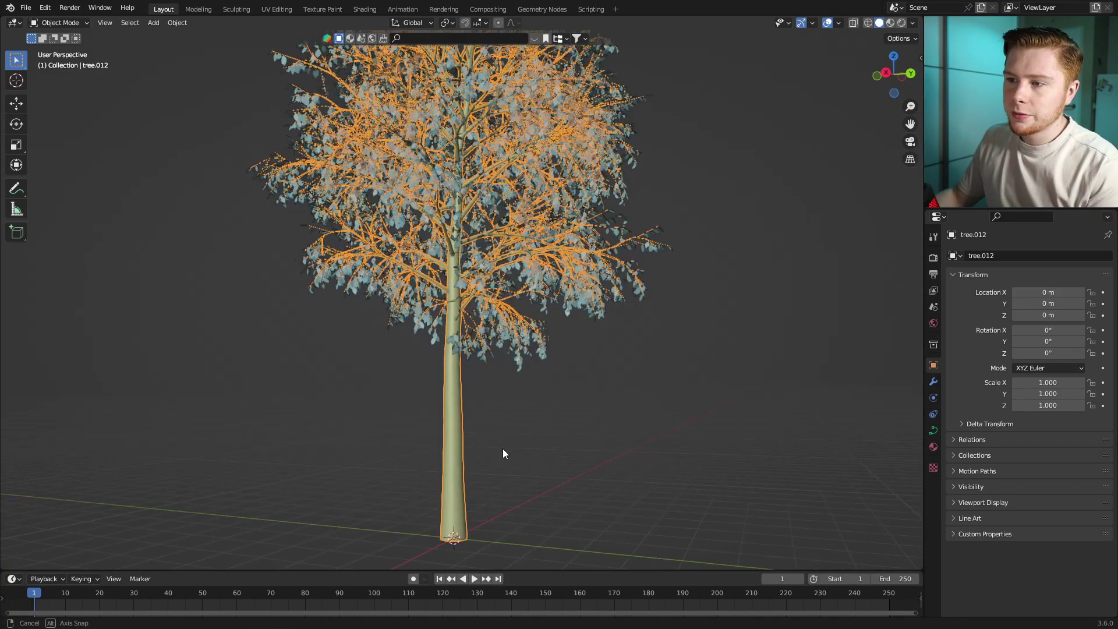
middle_click_drag(502, 448, 461, 414)
scroll(461, 414, "up", 2)
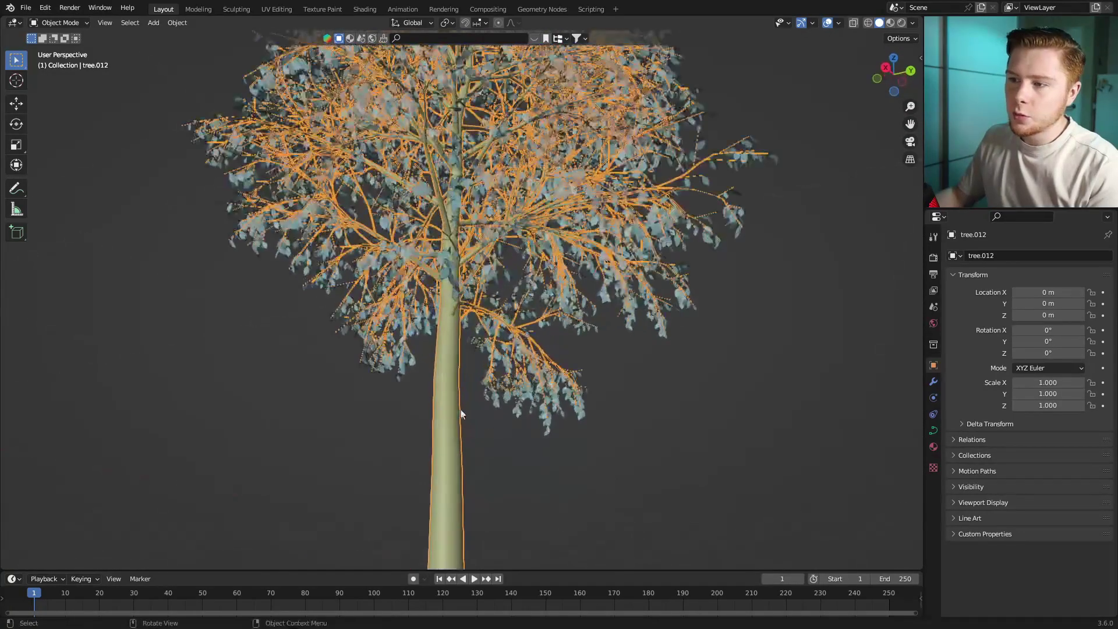
left_click(554, 434)
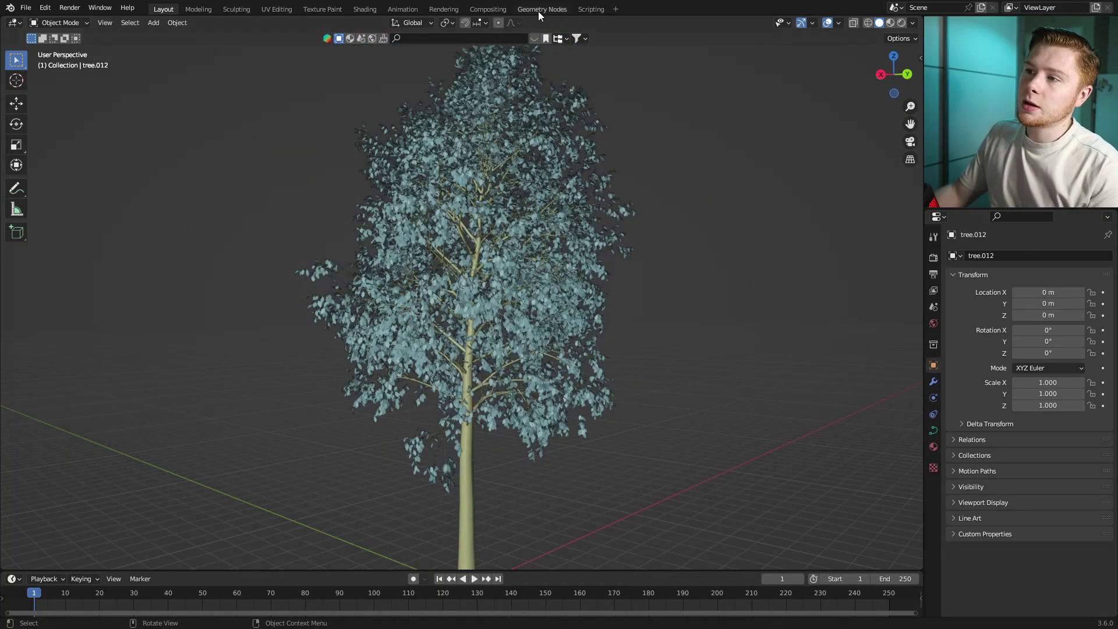
Switch to the Geometry Nodes workspace and create a new node tree on the tree's leaves object
left_click(536, 9)
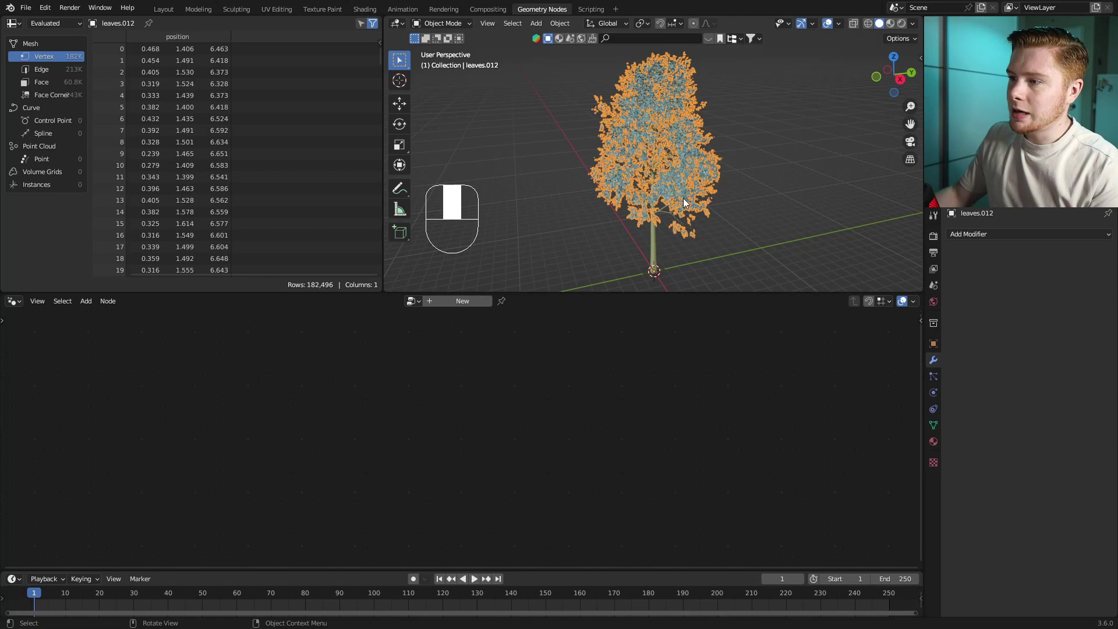
left_click(438, 300)
scroll(452, 391, "up", 2)
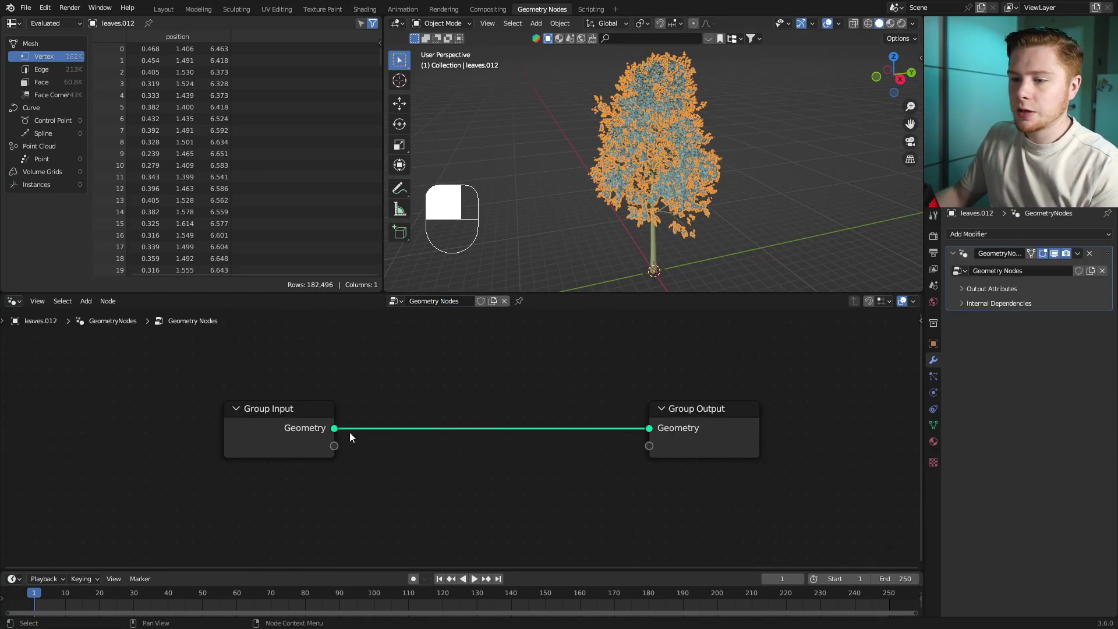
Add a simulation zone and connect its geometry between the Group Input and Group Output nodes
left_click_drag(350, 434, 225, 437)
left_click(655, 431)
left_click_drag(649, 428, 438, 360)
key("shift+a")
type("sim")
key("Return")
left_click(375, 373)
left_click_drag(208, 428, 258, 438)
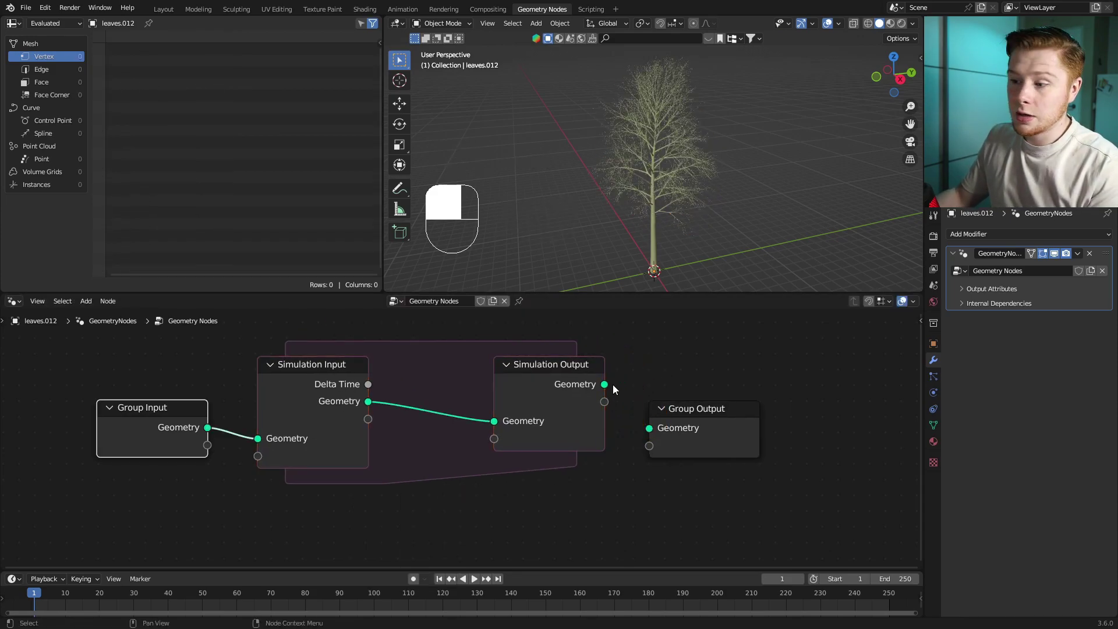
left_click_drag(605, 384, 649, 427)
Spread the input nodes and output nodes apart to make room inside the simulation zone
key("g")
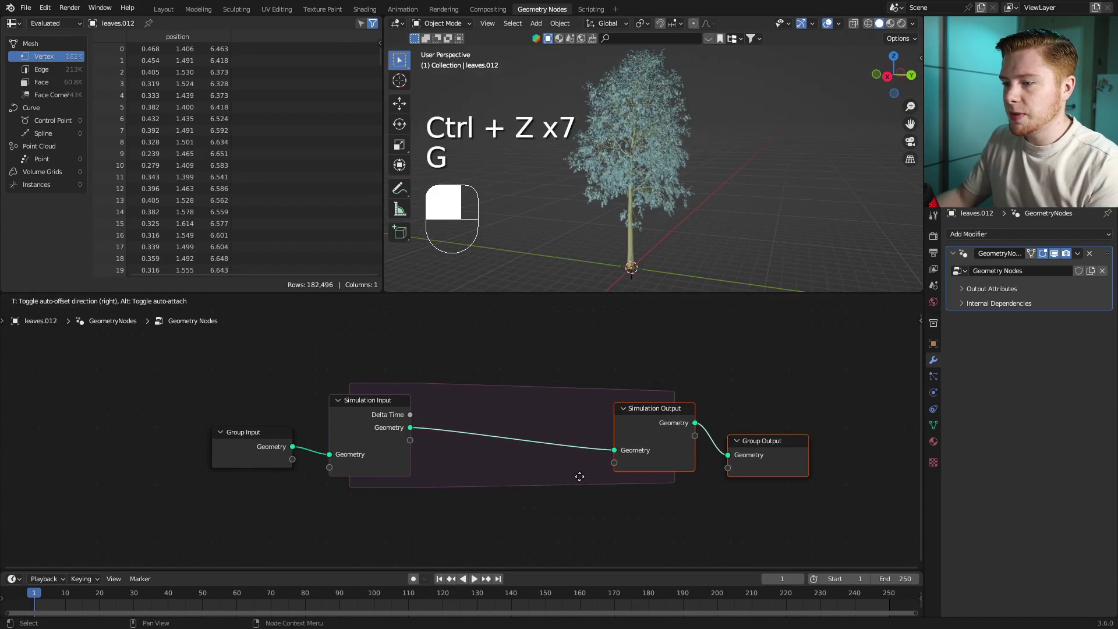
left_click(671, 479)
left_click_drag(180, 390, 394, 486)
key("g")
left_click(202, 496)
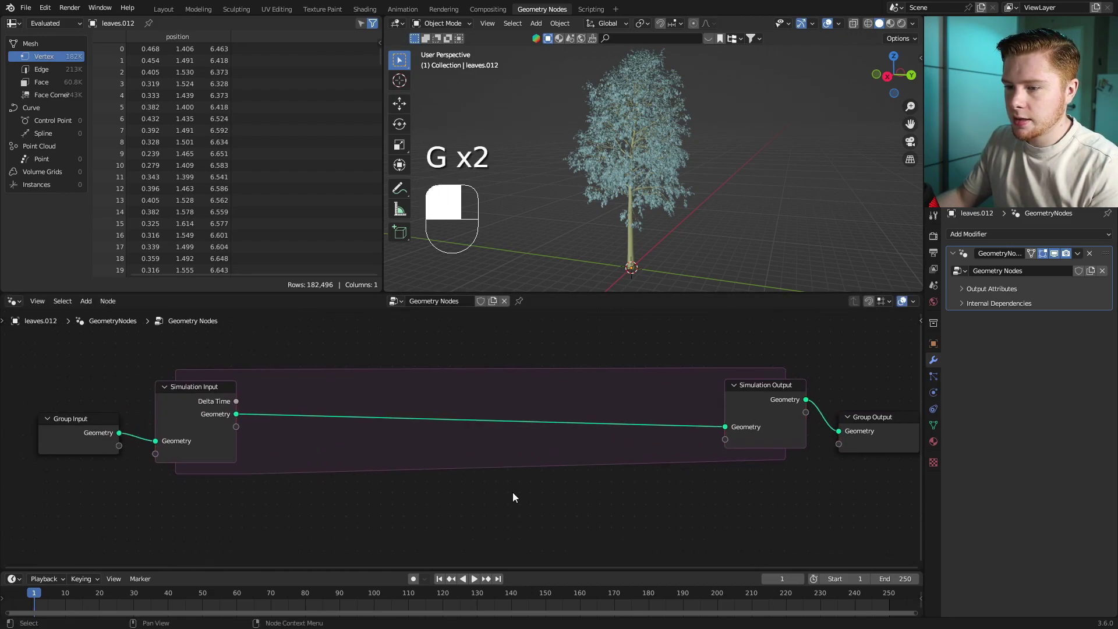
Insert a Set Position node on the geometry link inside the simulation zone, near the Simulation Input
key("shift+a")
type("set pos")
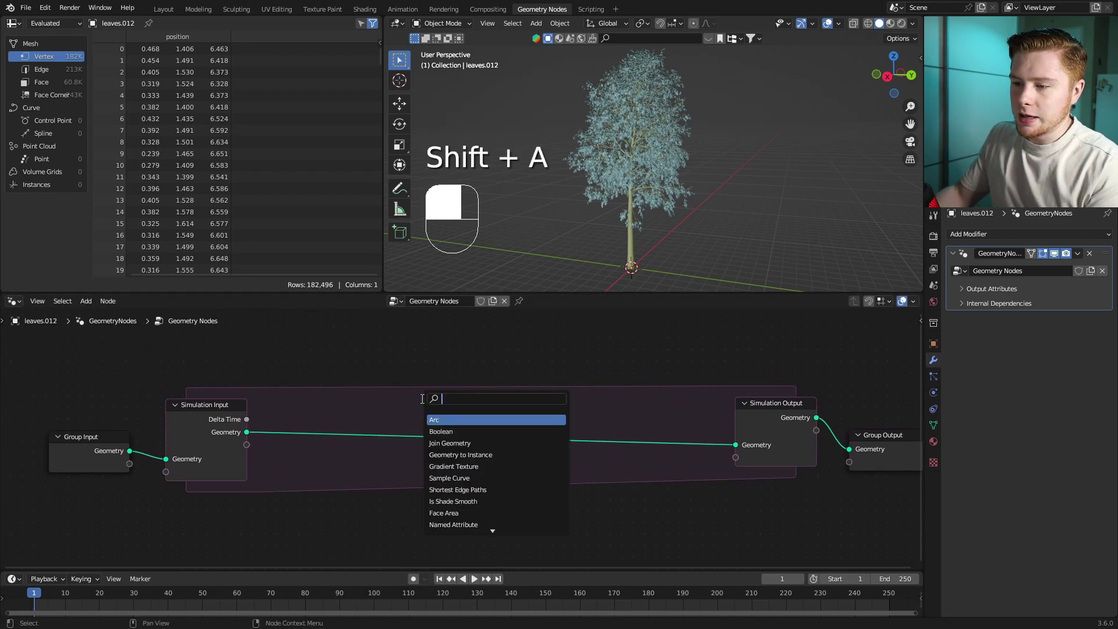
key("Return")
left_click_drag(422, 402, 339, 399)
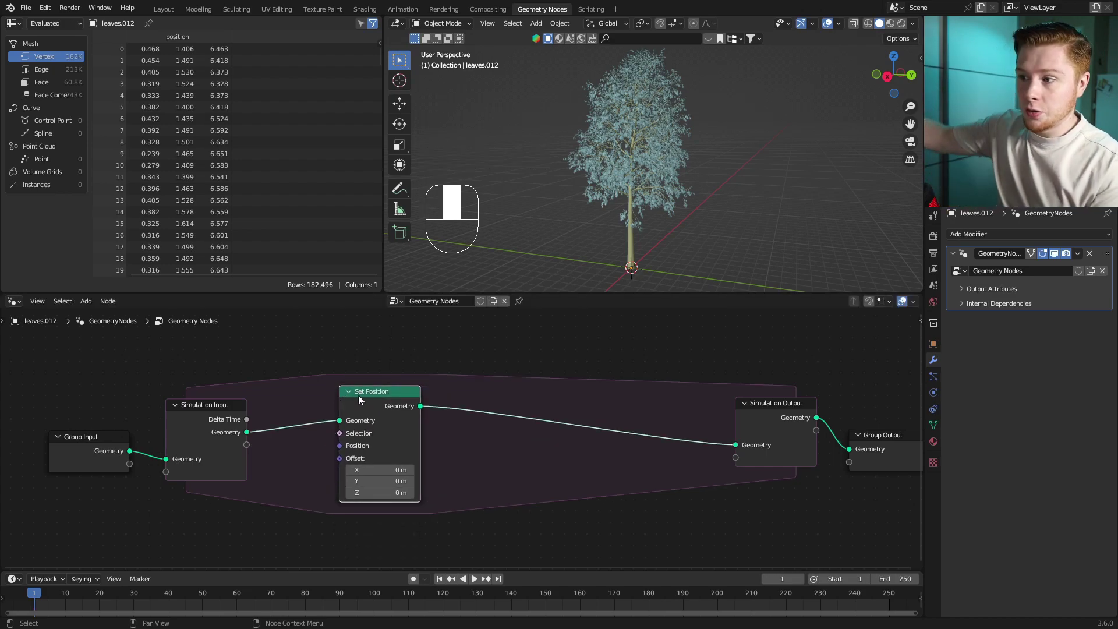
Set the Set Position node's Y offset to 1 m and play the animation to test the leaves' movement
scroll(468, 473, "up", 2)
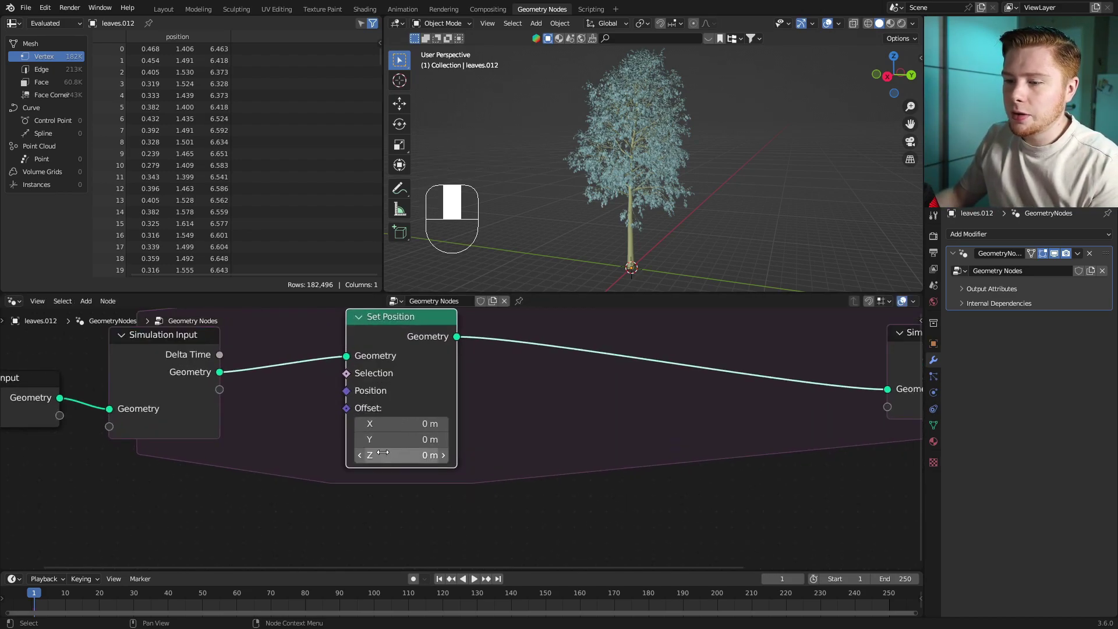
left_click(384, 440)
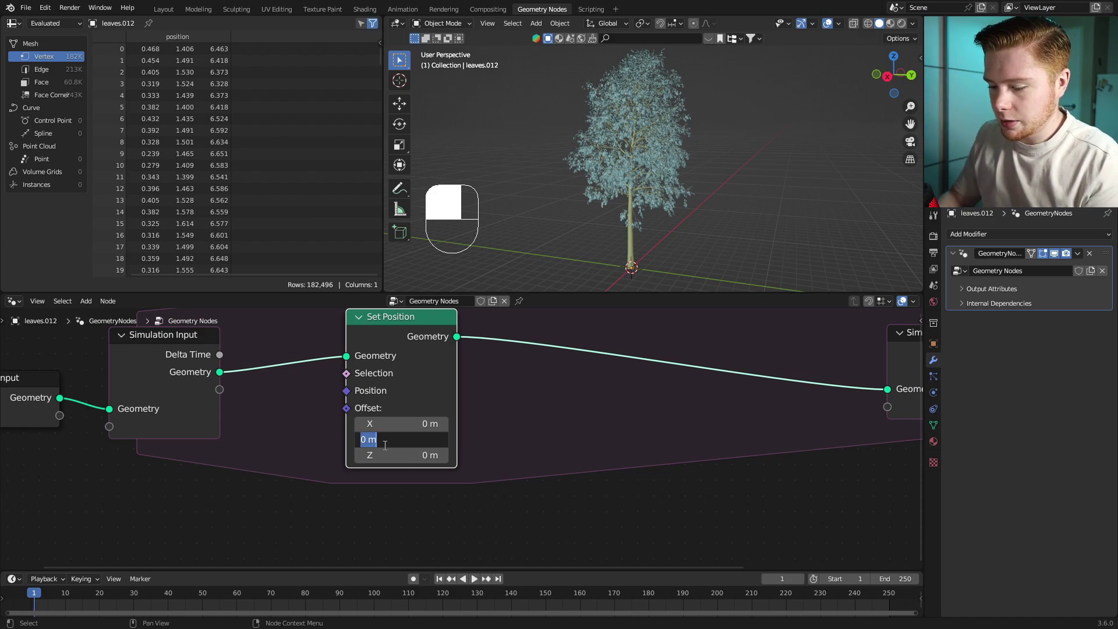
type("1")
key("Return")
key("space")
key("space")
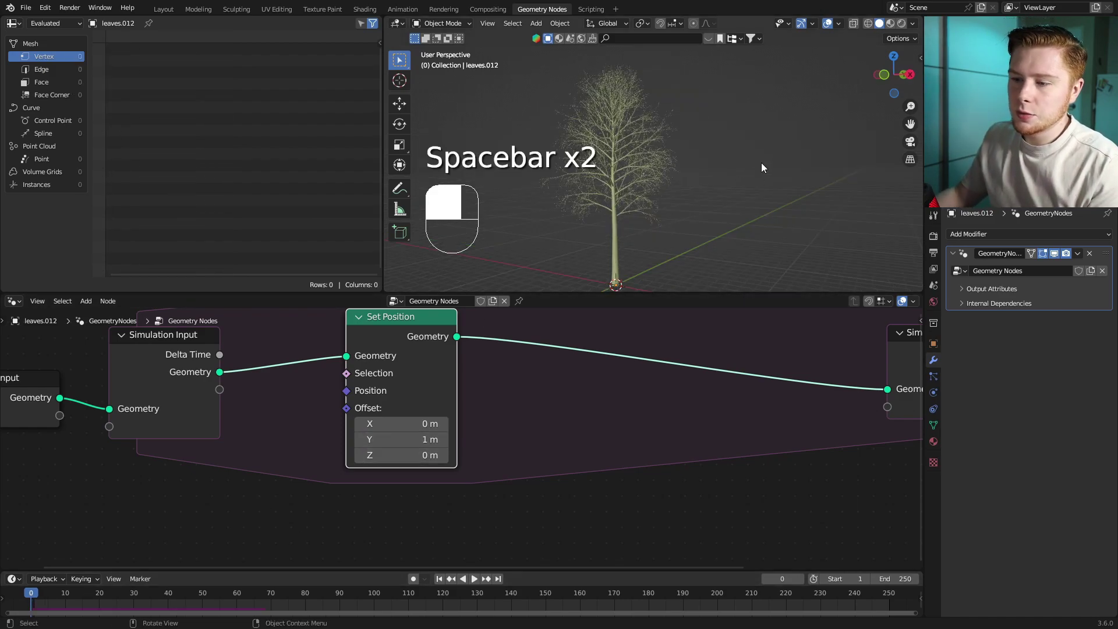
key("space")
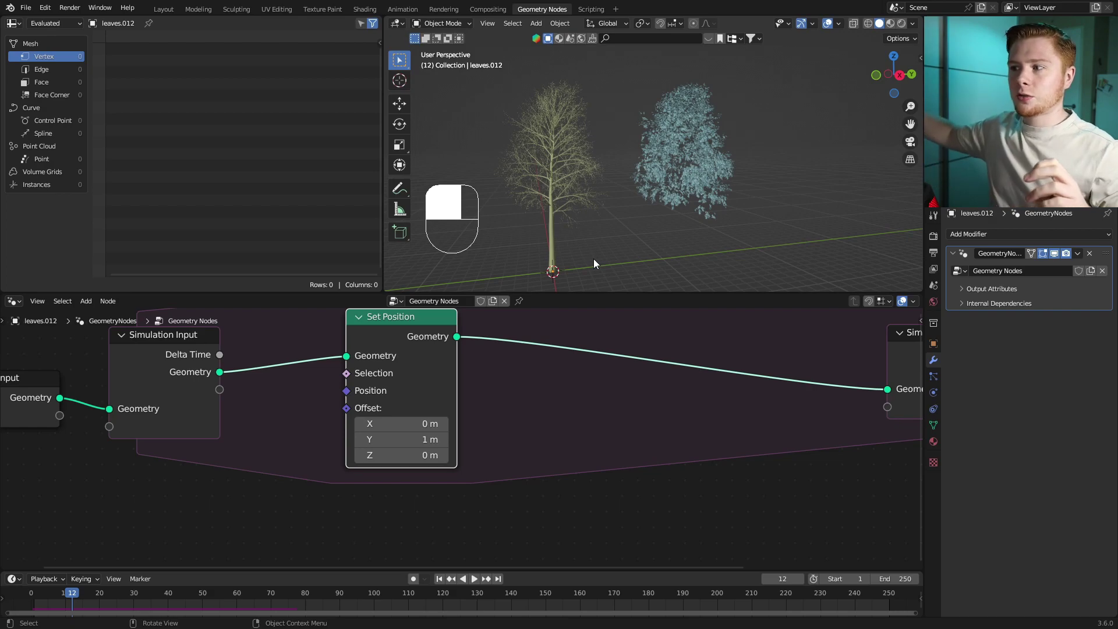
Move the Simulation Output and Group Output nodes closer to Set Position to tidy the node layout
scroll(562, 376, "down", 6)
middle_click_drag(574, 353, 522, 358)
left_click_drag(518, 358, 881, 476)
key("g")
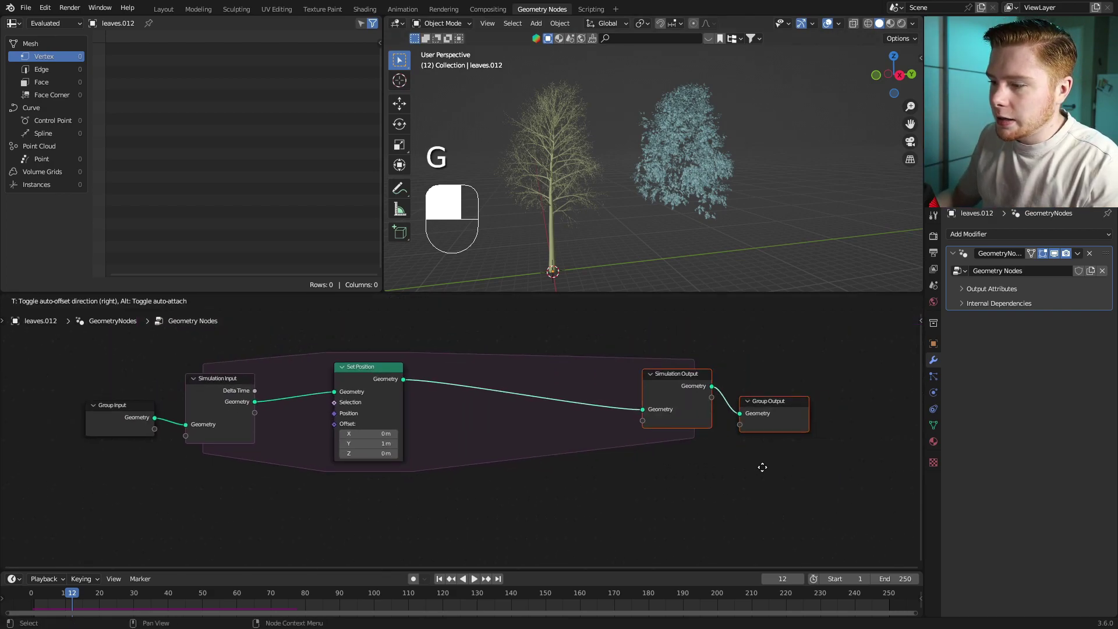
left_click(647, 467)
middle_click_drag(634, 464, 722, 459)
scroll(722, 458, "up", 5)
left_click_drag(455, 364, 459, 344)
middle_click_drag(459, 344, 484, 416)
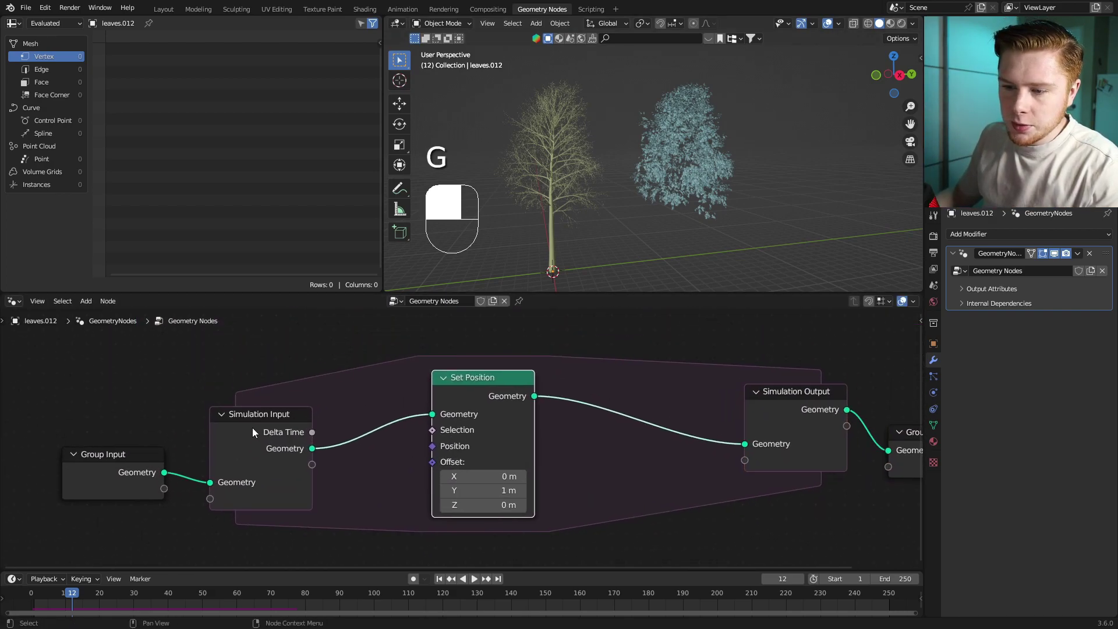
Add a simulation state item named "Go Flying" to the simulation zone and set its socket type to Boolean
left_click(229, 453)
key("n")
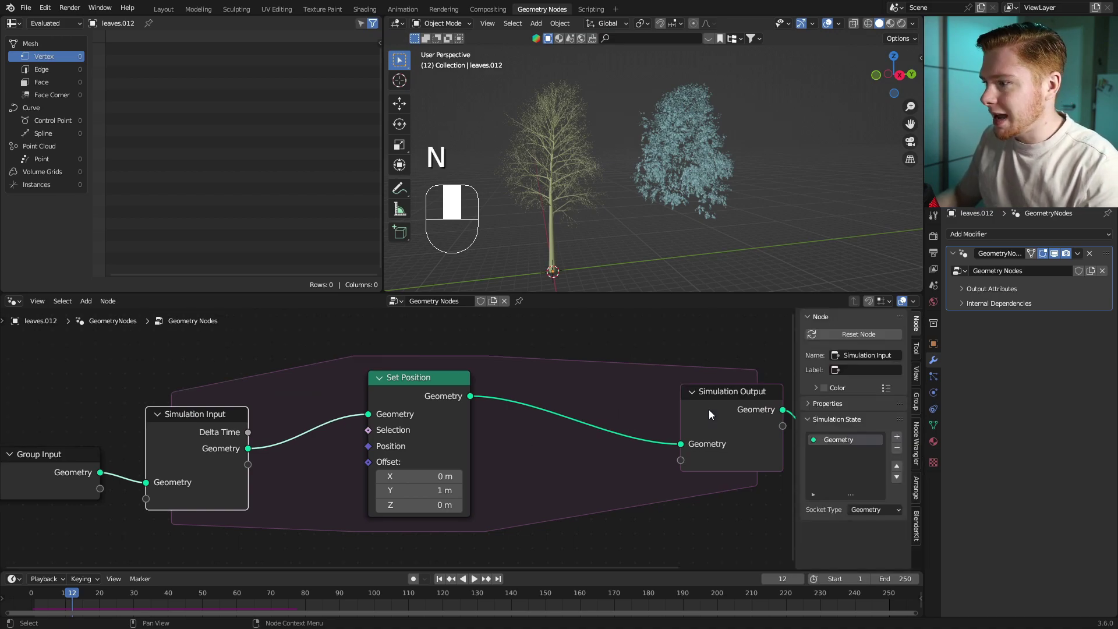
left_click(897, 438)
left_click(897, 447)
left_click(897, 438)
double_click(843, 453)
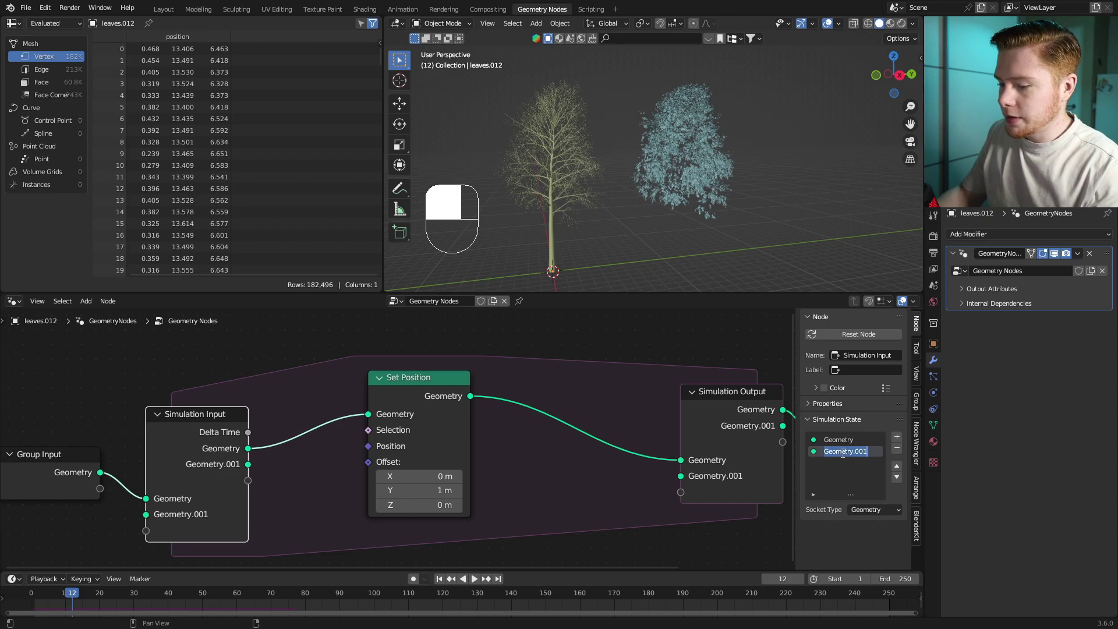
type("Go")
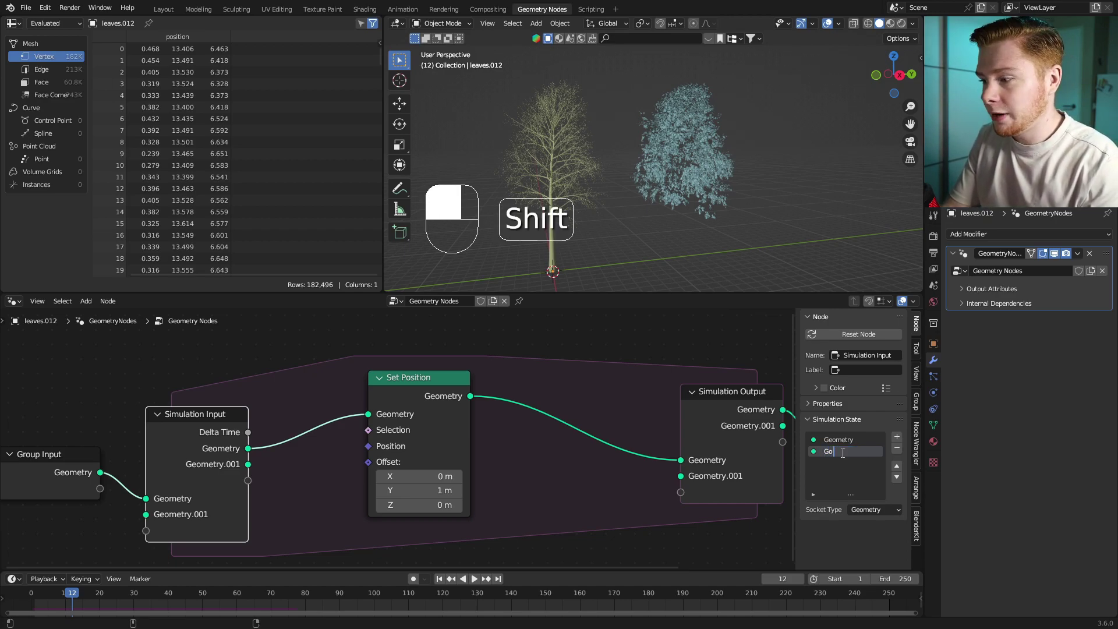
type(" Flying")
key("Return")
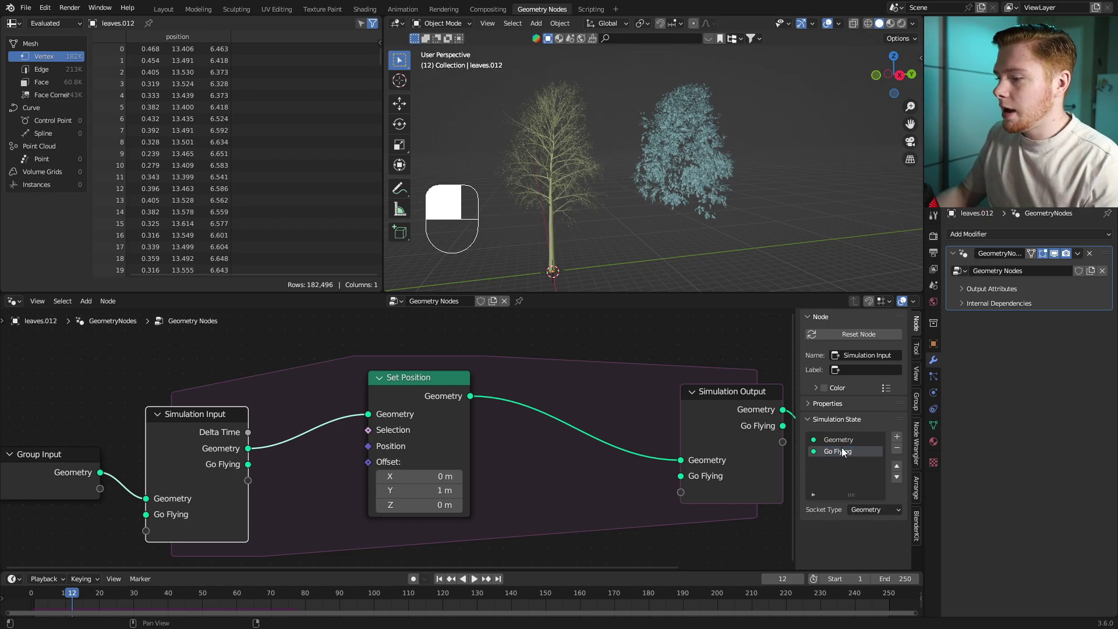
left_click(863, 510)
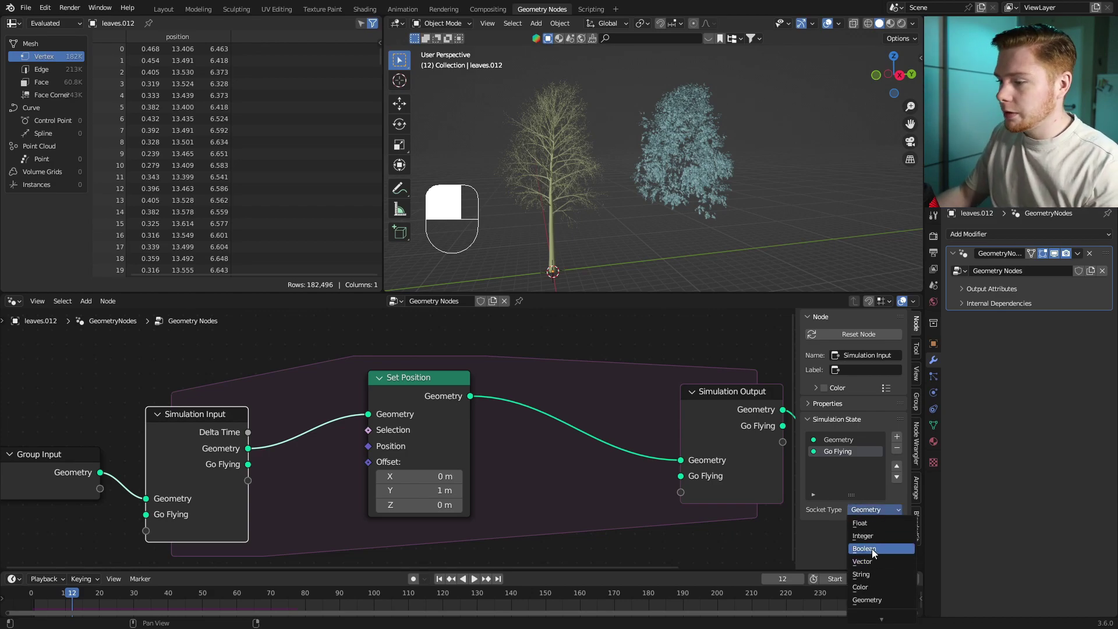
left_click(872, 549)
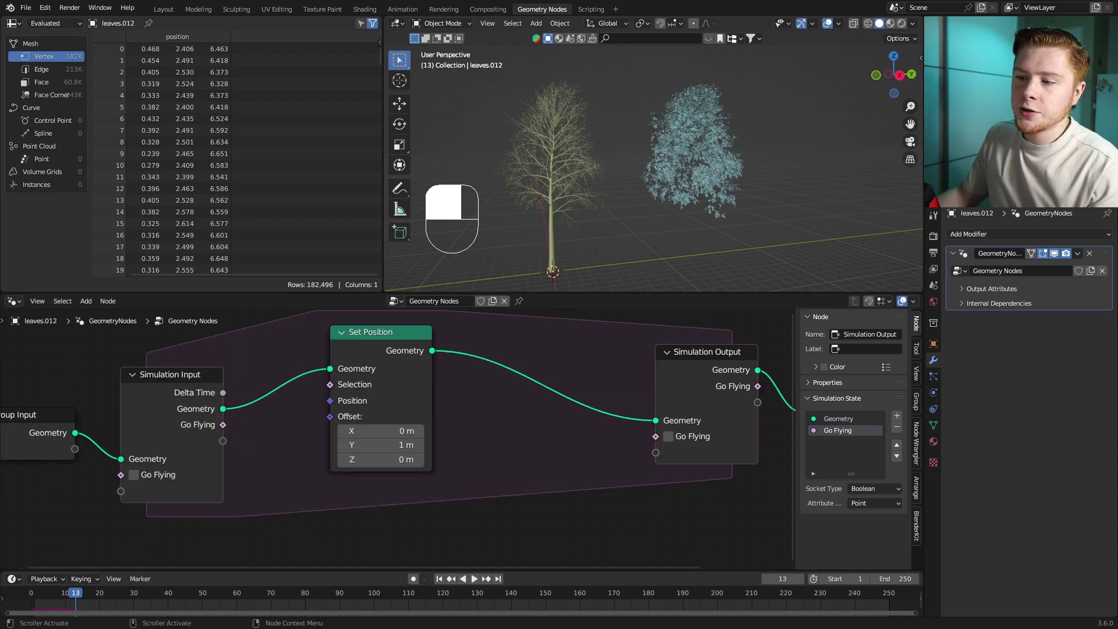
Insert a Boolean Capture Attribute node after Set Position and feed the Simulation Input's Go Flying output into its value
middle_click_drag(303, 419, 282, 452)
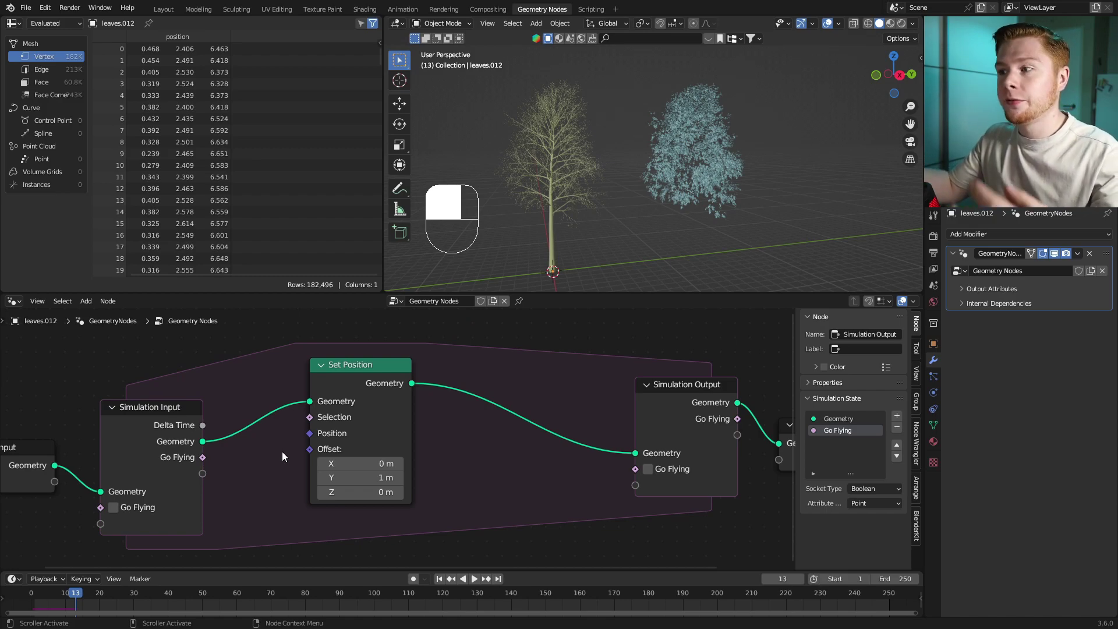
middle_click_drag(706, 148, 662, 168)
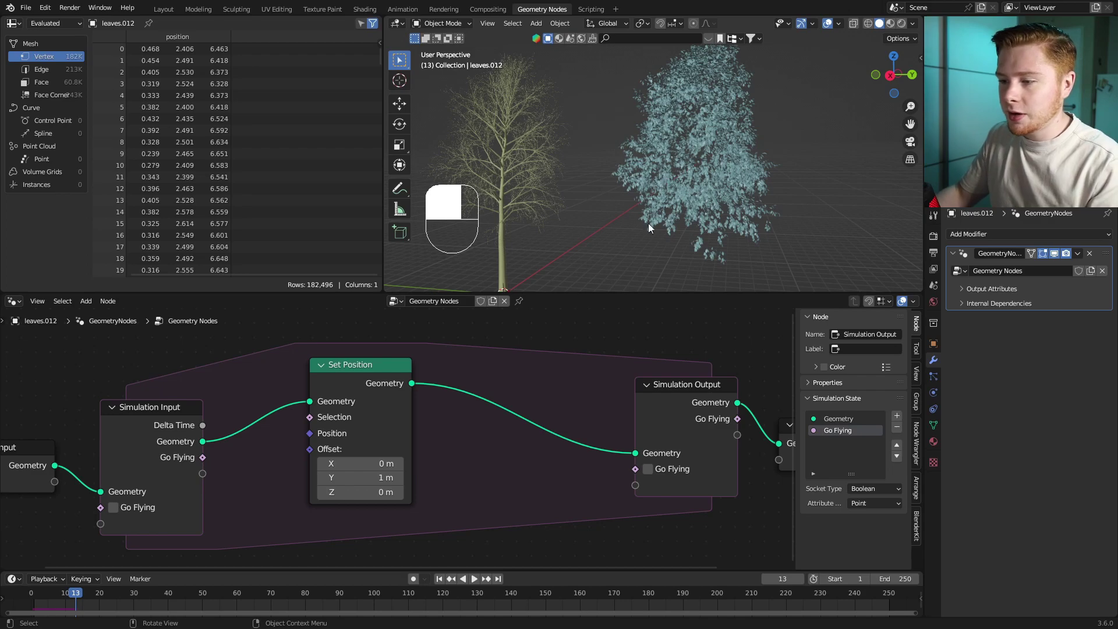
key("shift+a")
type("cap")
key("Return")
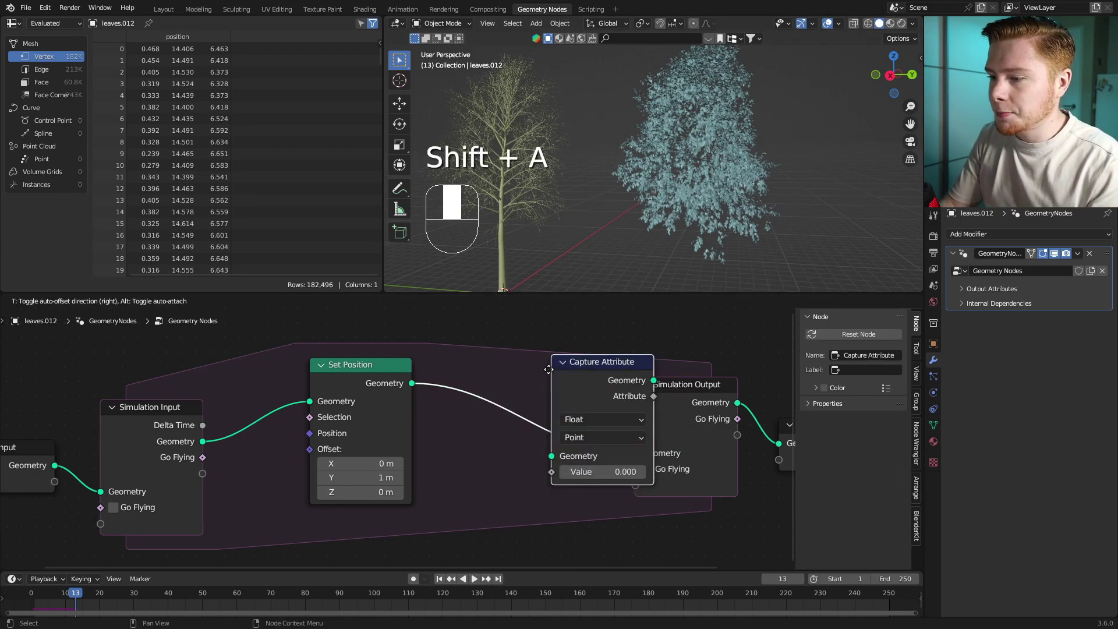
left_click(470, 358)
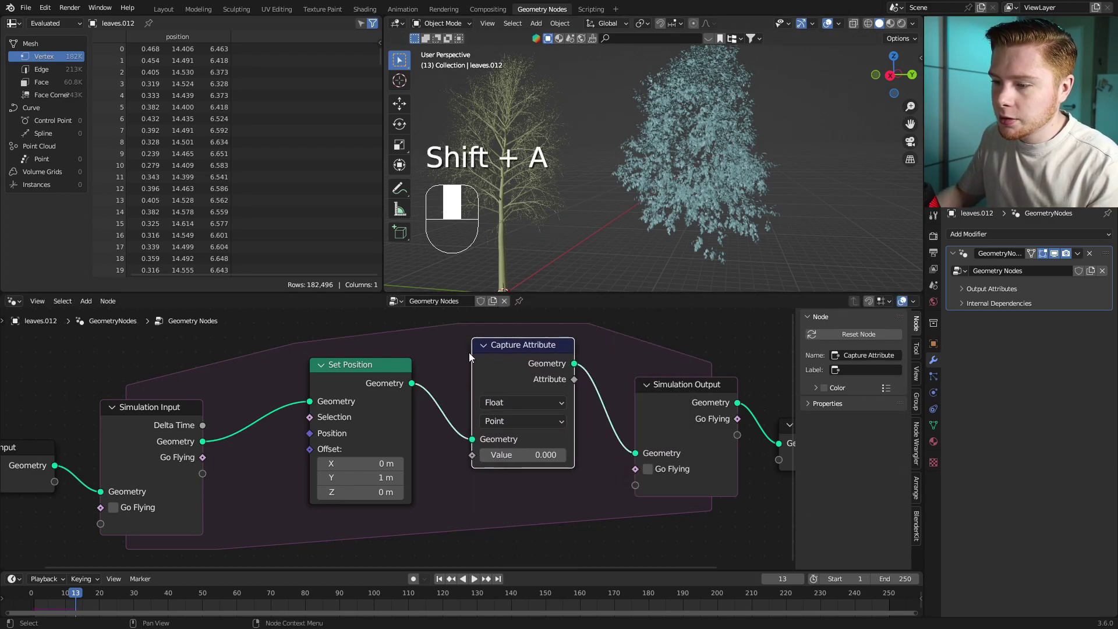
left_click(513, 392)
left_click(516, 473)
middle_click_drag(516, 473, 486, 457)
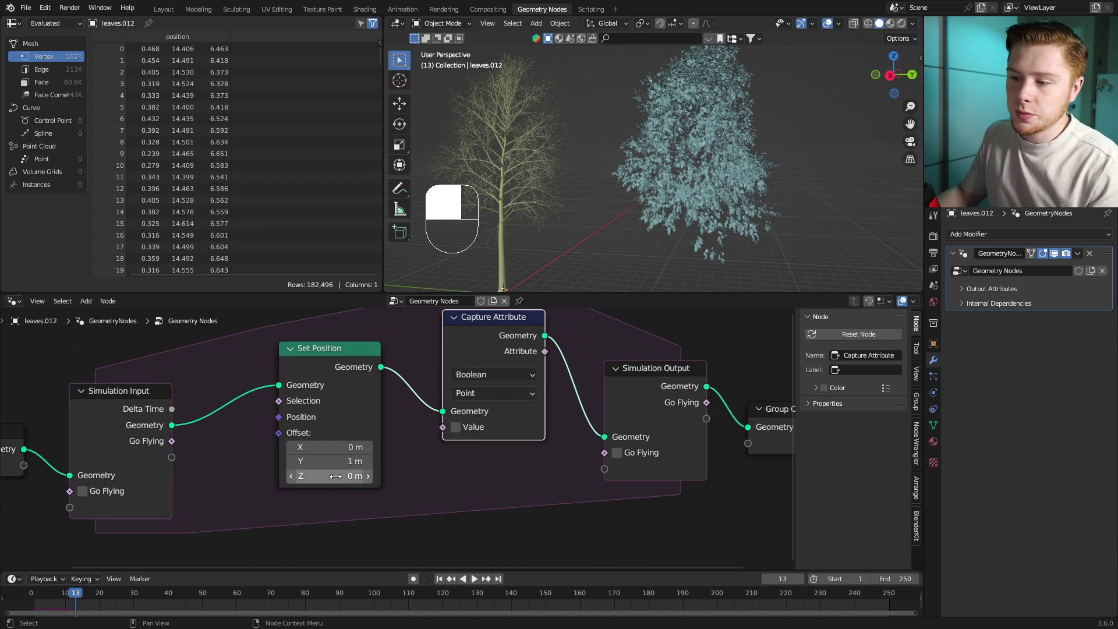
left_click_drag(173, 441, 441, 427)
scroll(530, 469, "down", 2)
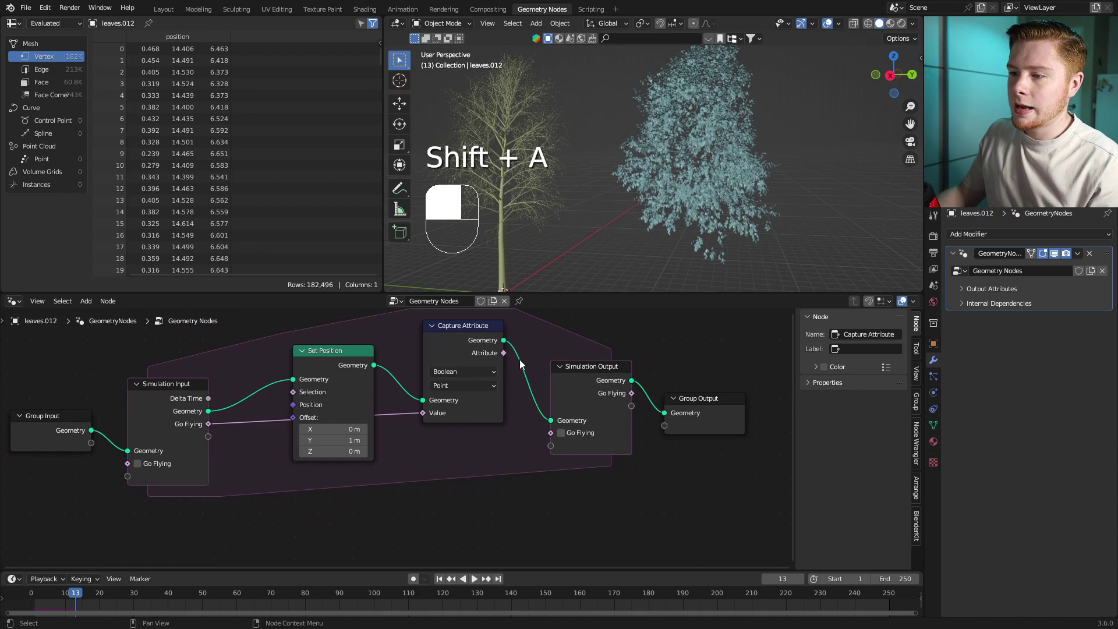
Add a Math node set to Add, linking the captured attribute into it and its result to the Simulation Output's Go Flying
key("shift+a")
type("add")
key("Return")
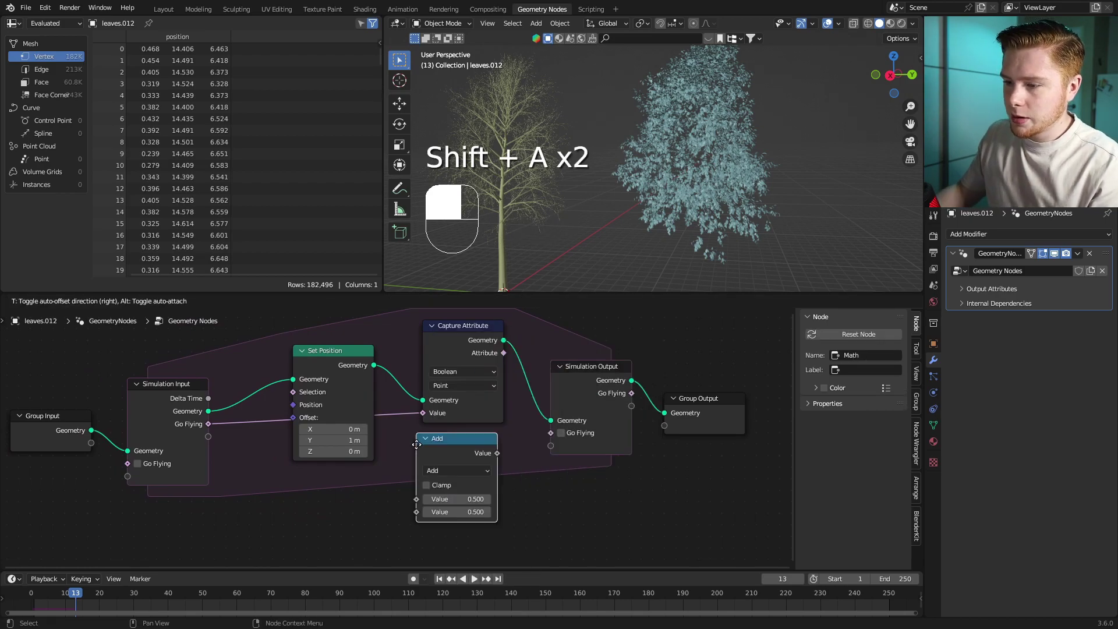
left_click(423, 439)
left_click_drag(503, 353, 423, 494)
left_click_drag(503, 448, 556, 432)
middle_click_drag(509, 491, 532, 459)
scroll(533, 459, "down", 1)
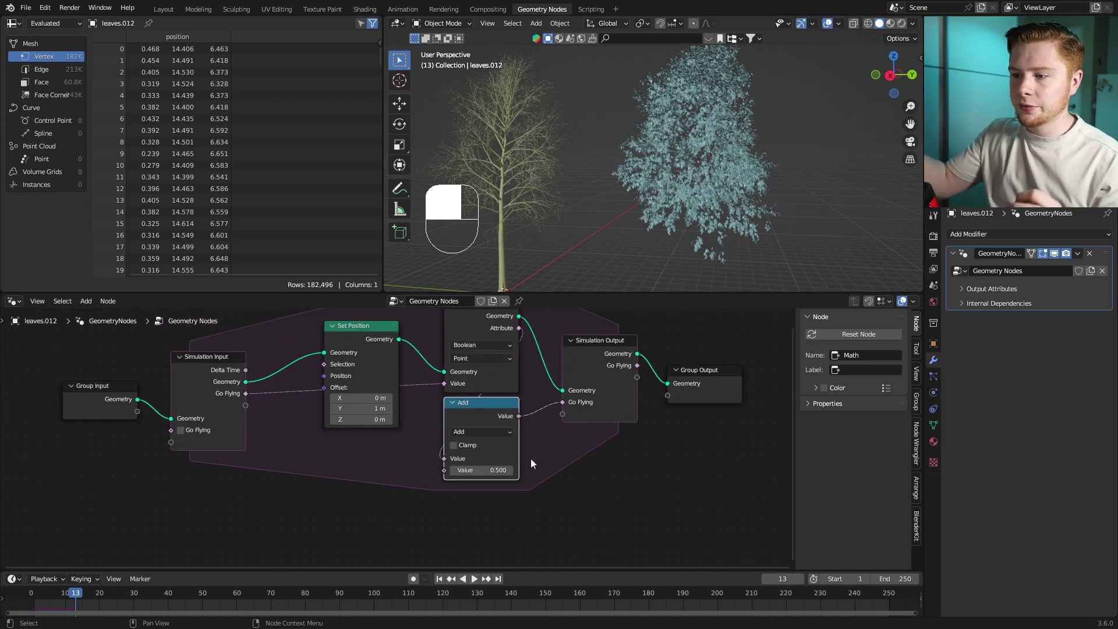
Add a Random Value node set to Boolean and connect its output to the second value of the Add node
middle_click_drag(409, 426, 485, 401)
scroll(485, 401, "up", 3)
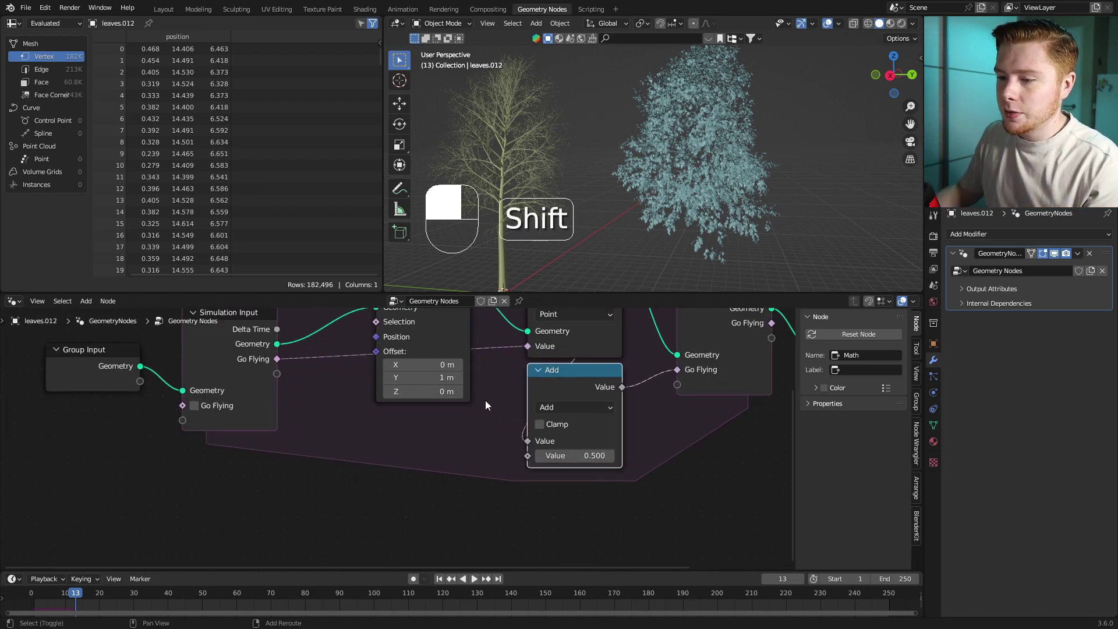
key("shift+a")
left_click(486, 402)
type("ran")
key("Return")
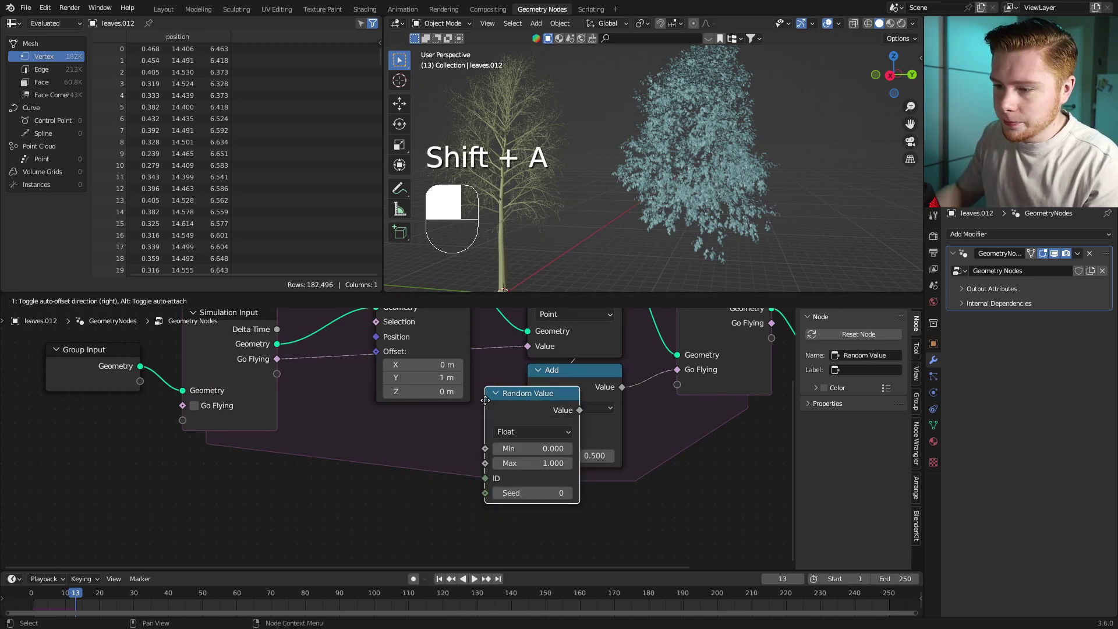
left_click(390, 428)
scroll(390, 443, "up", 1)
left_click(441, 445)
left_click(431, 516)
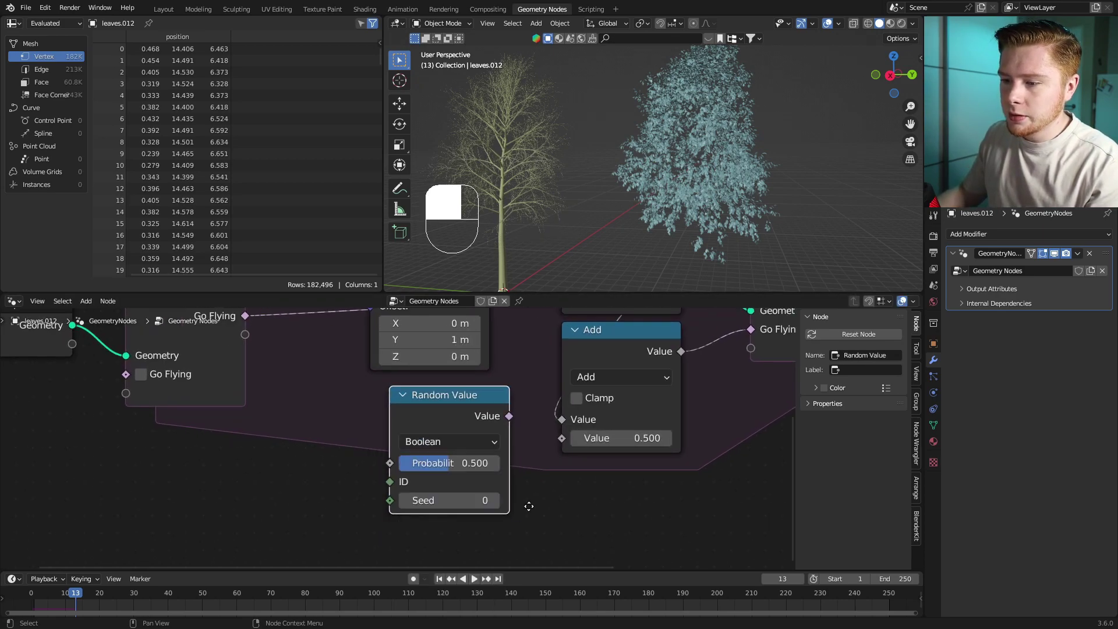
scroll(529, 507, "up", 1)
left_click_drag(429, 407, 493, 439)
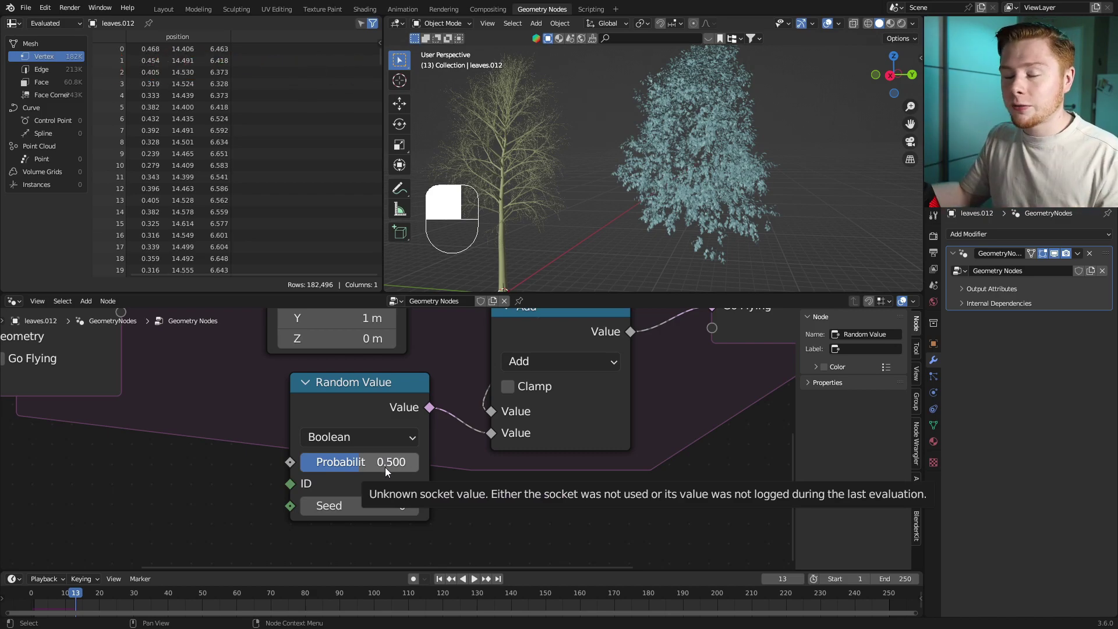
Connect the Simulation Input's Go Flying output to the Selection input of the Set Position node
middle_click_drag(352, 385, 466, 408)
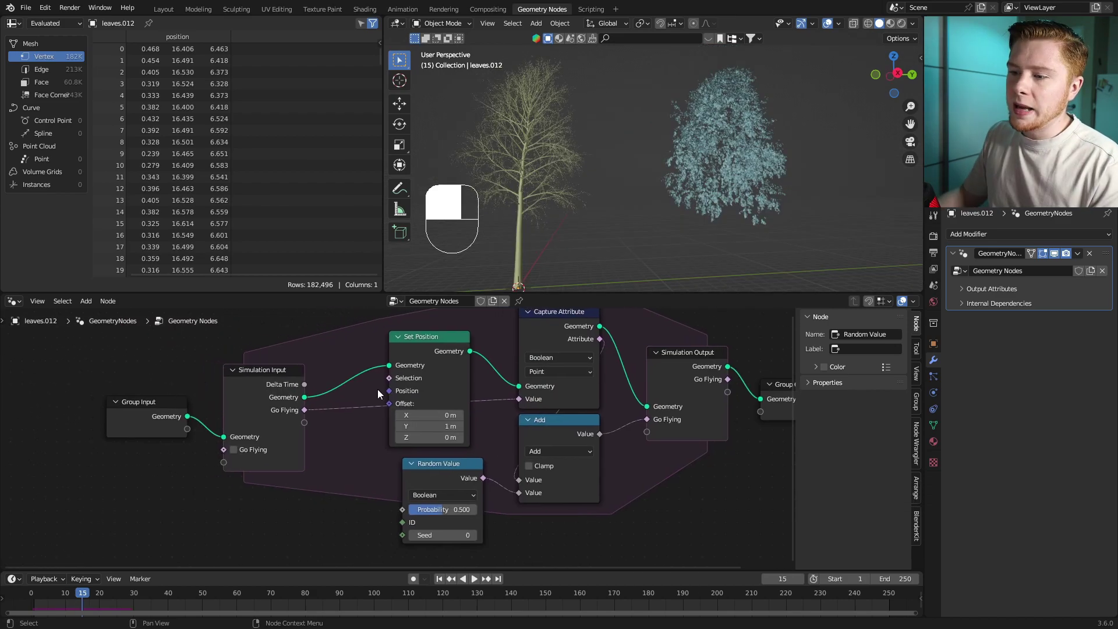
scroll(411, 478, "up", 4)
left_click_drag(383, 428, 416, 432)
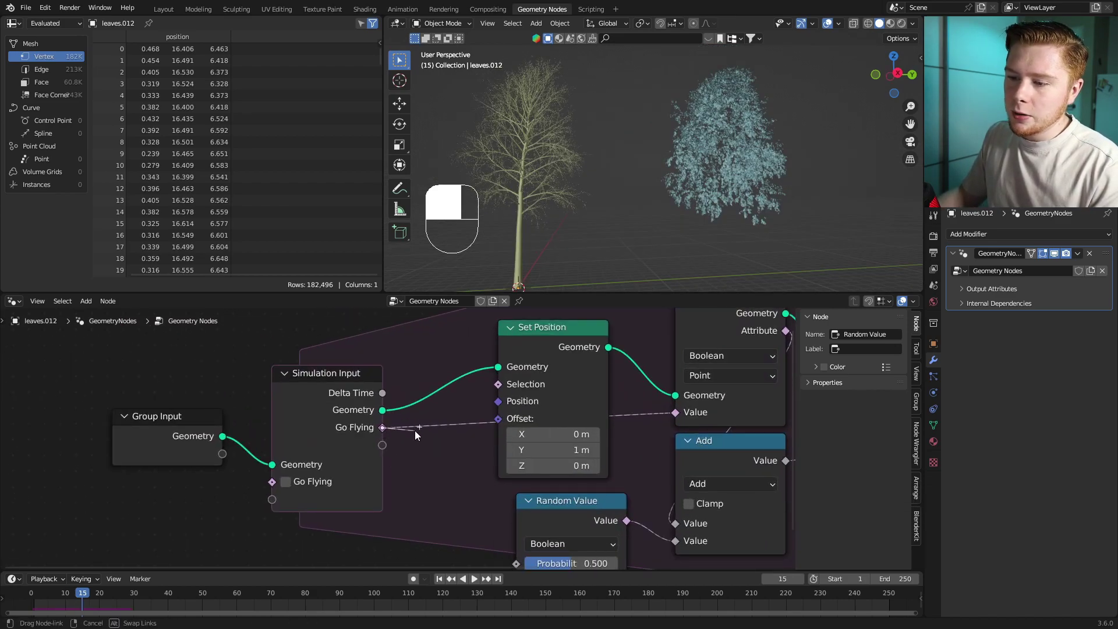
left_click_drag(500, 388, 499, 386)
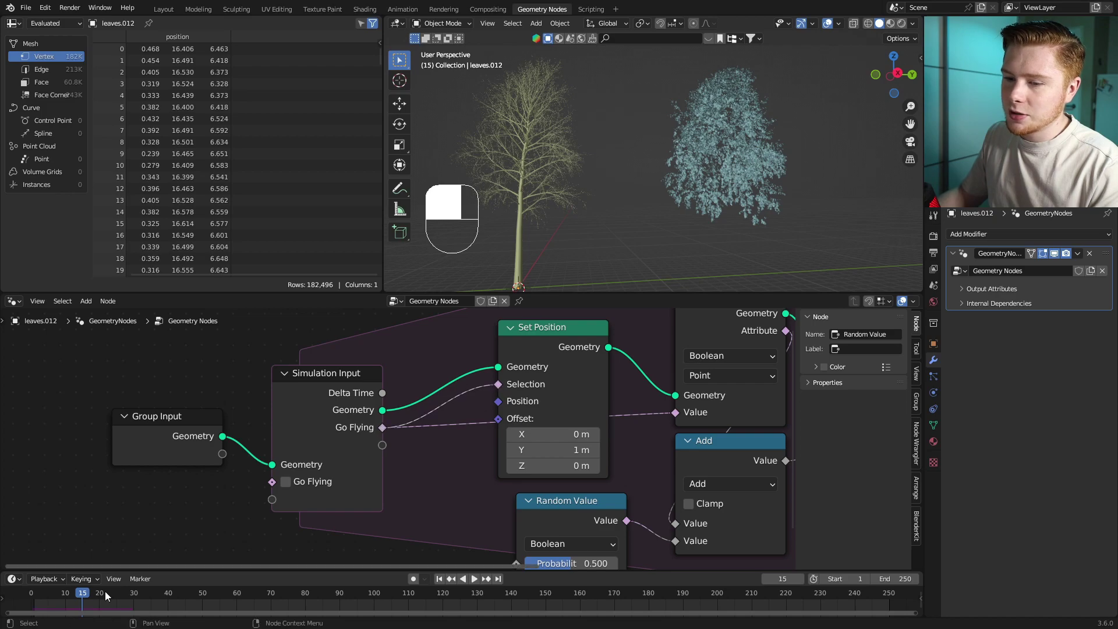
Play the simulation from the start and inspect the leaves up close at frame 1
left_click(32, 596)
key("space")
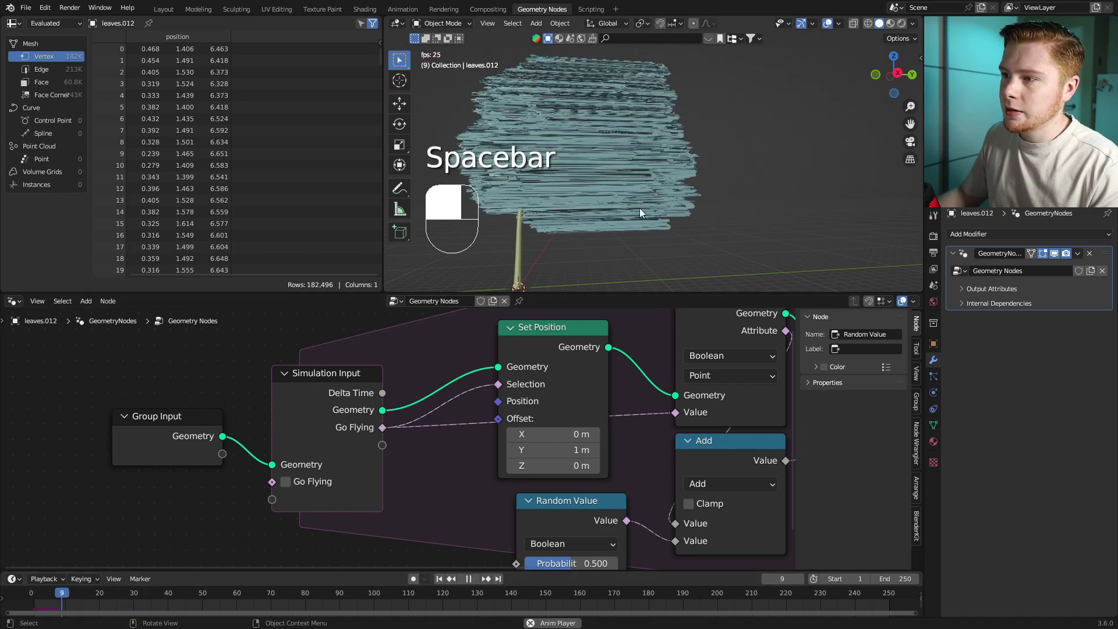
key("space")
middle_click_drag(749, 208, 695, 229)
scroll(694, 226, "up", 2)
middle_click_drag(597, 436, 497, 358)
scroll(605, 245, "down", 6)
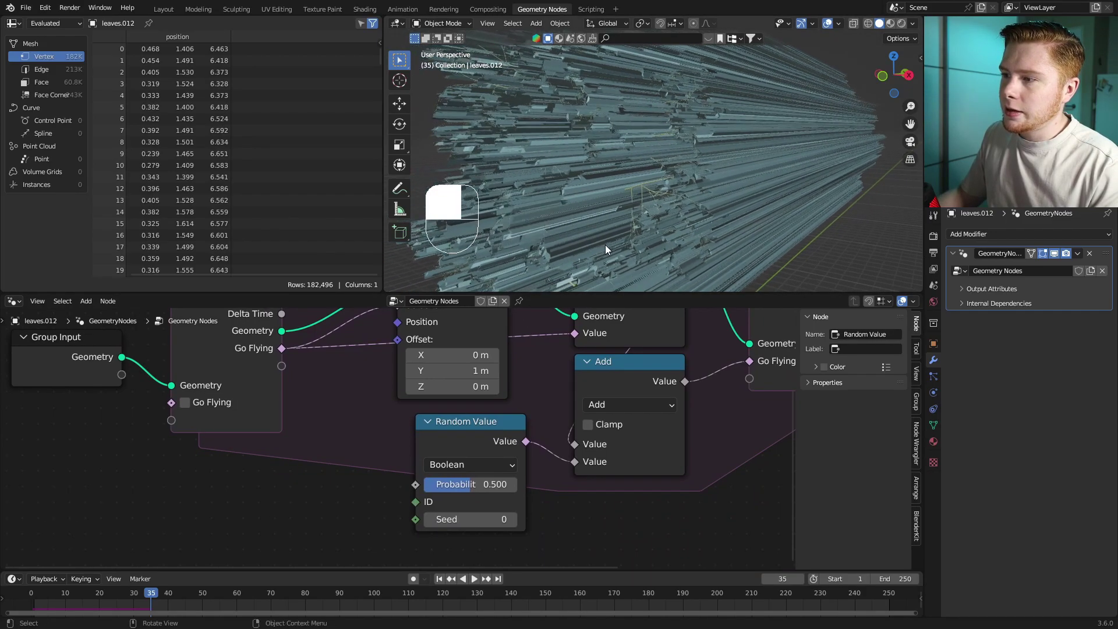
left_click(32, 596)
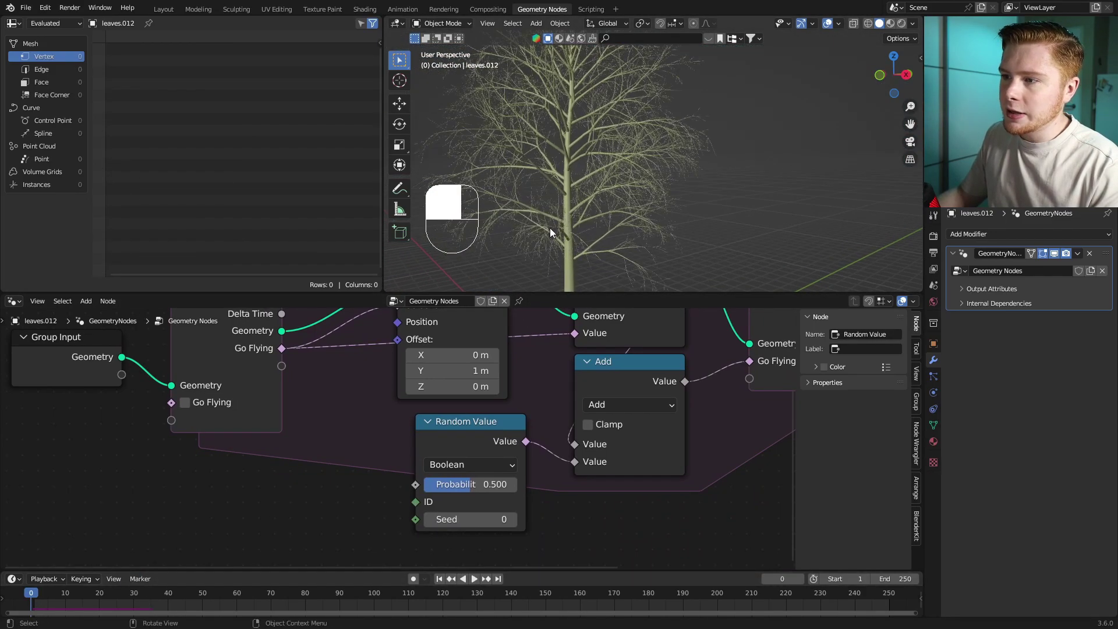
key("Right")
scroll(674, 198, "up", 8)
scroll(667, 196, "down", 3)
middle_click_drag(668, 197, 641, 161, "shift")
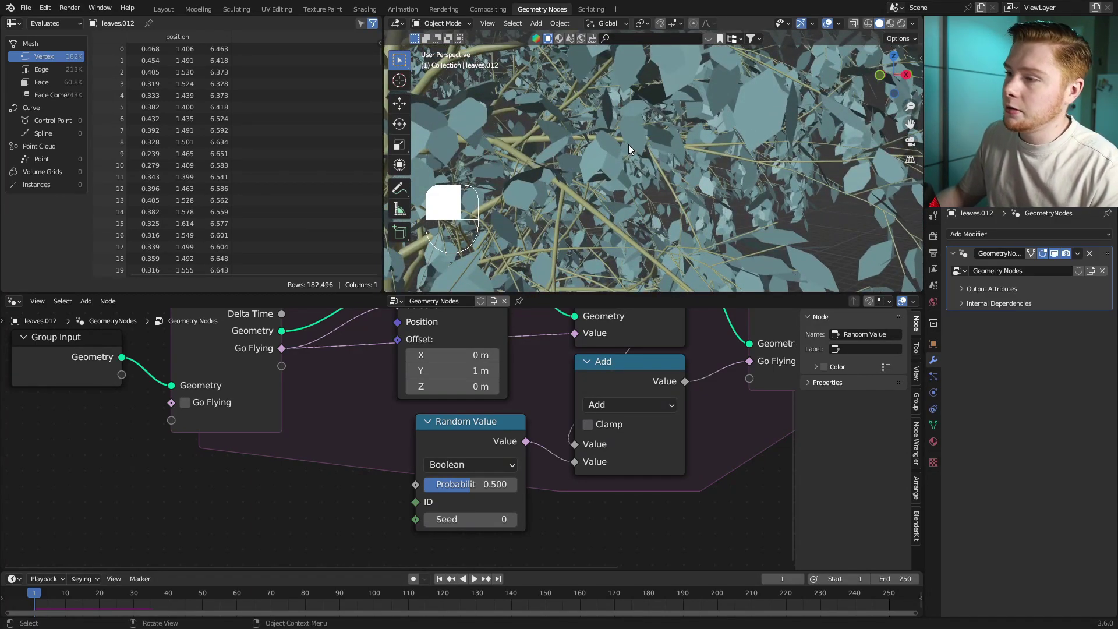
Add a Mesh Island node, feed its Island Index into the Random Value's ID, and play the simulation
left_click_drag(493, 420, 481, 426)
middle_click_drag(481, 445, 527, 411)
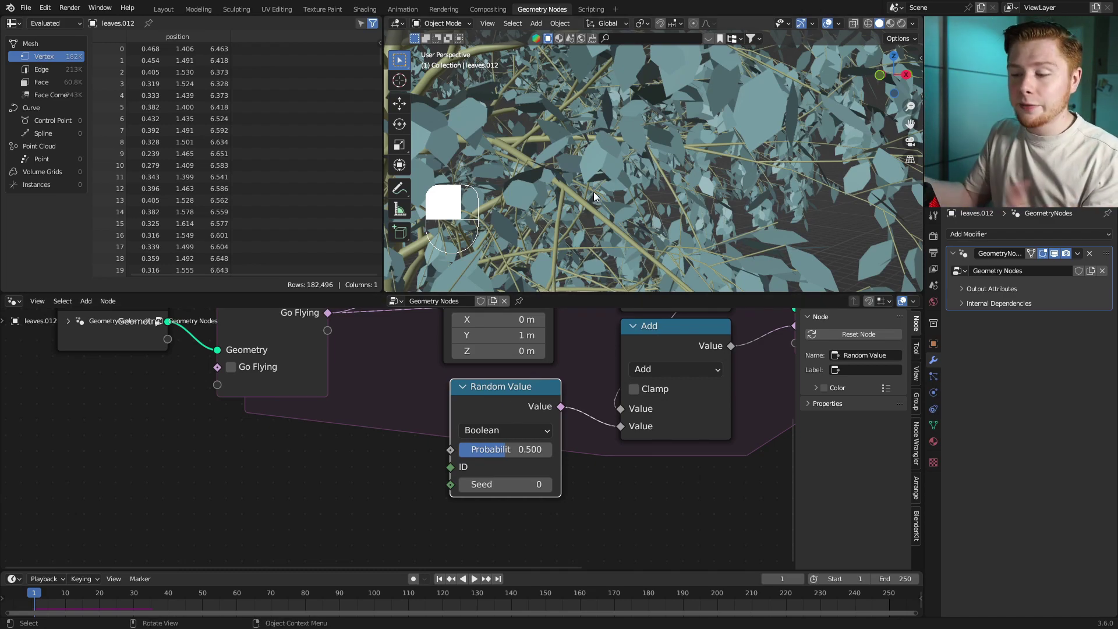
middle_click_drag(371, 438, 443, 408)
scroll(437, 413, "up", 4)
key("shift+a")
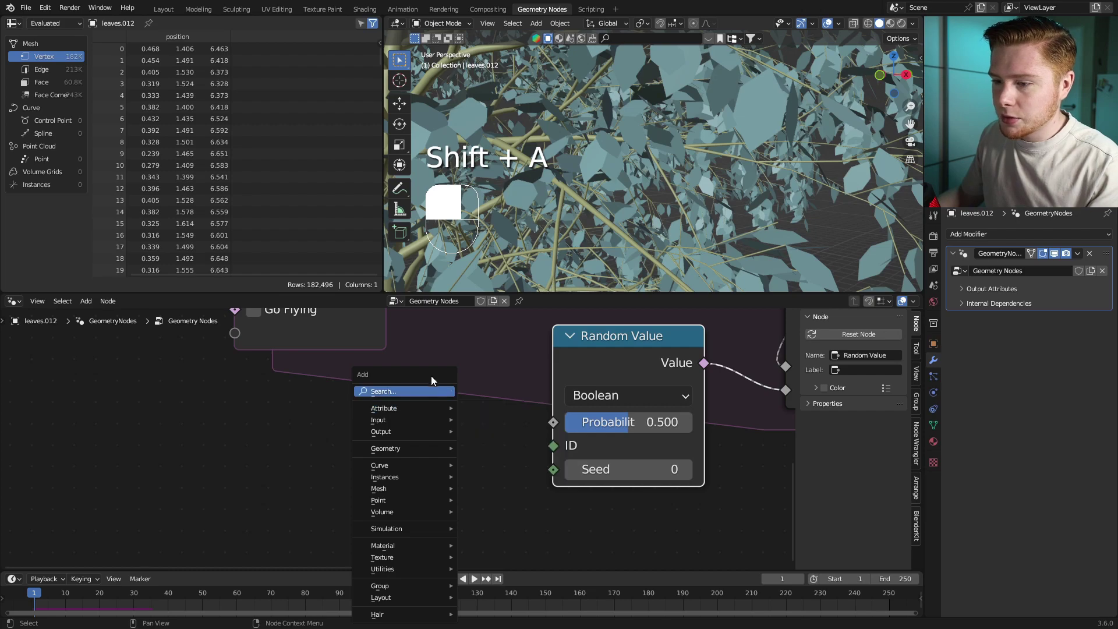
left_click(428, 392)
type("mesh")
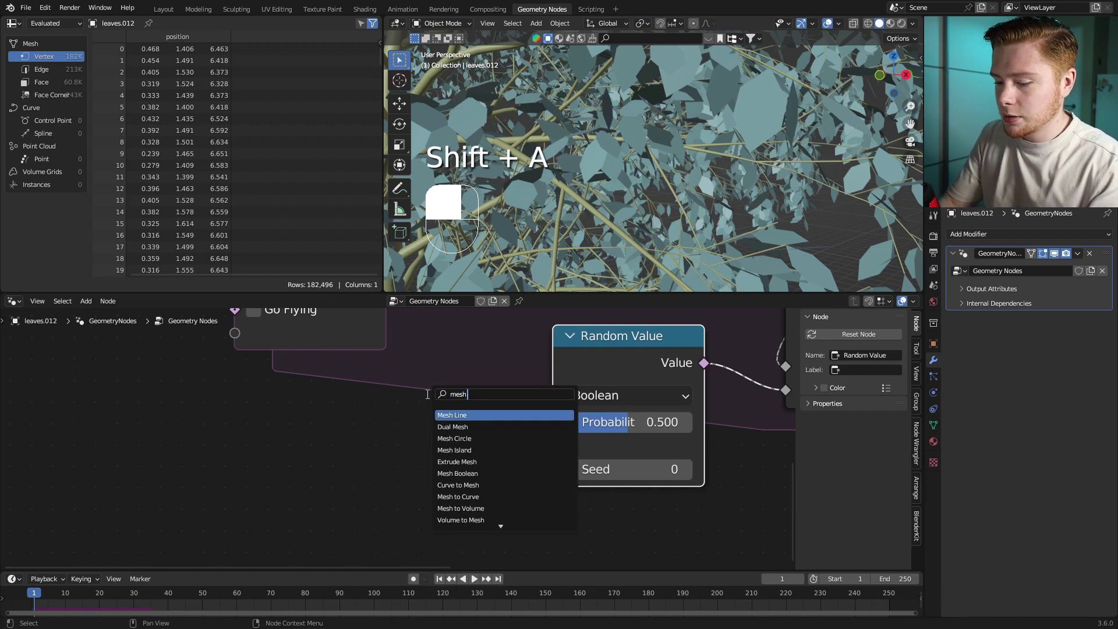
left_click(457, 450)
left_click_drag(466, 452, 553, 449)
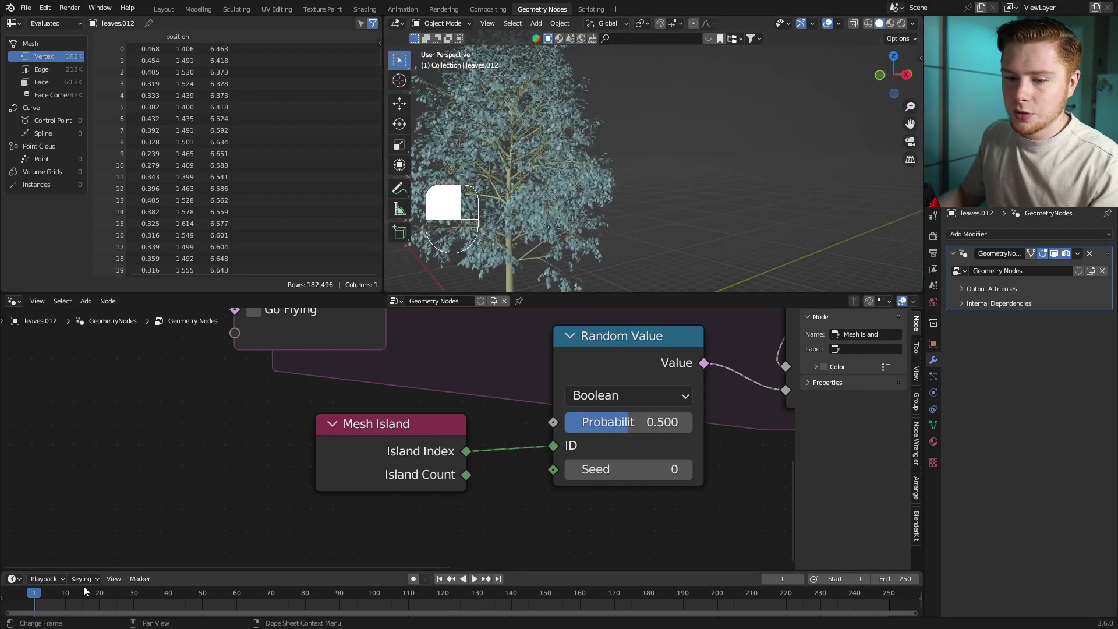
key("space")
key("space")
middle_click_drag(810, 174, 724, 143)
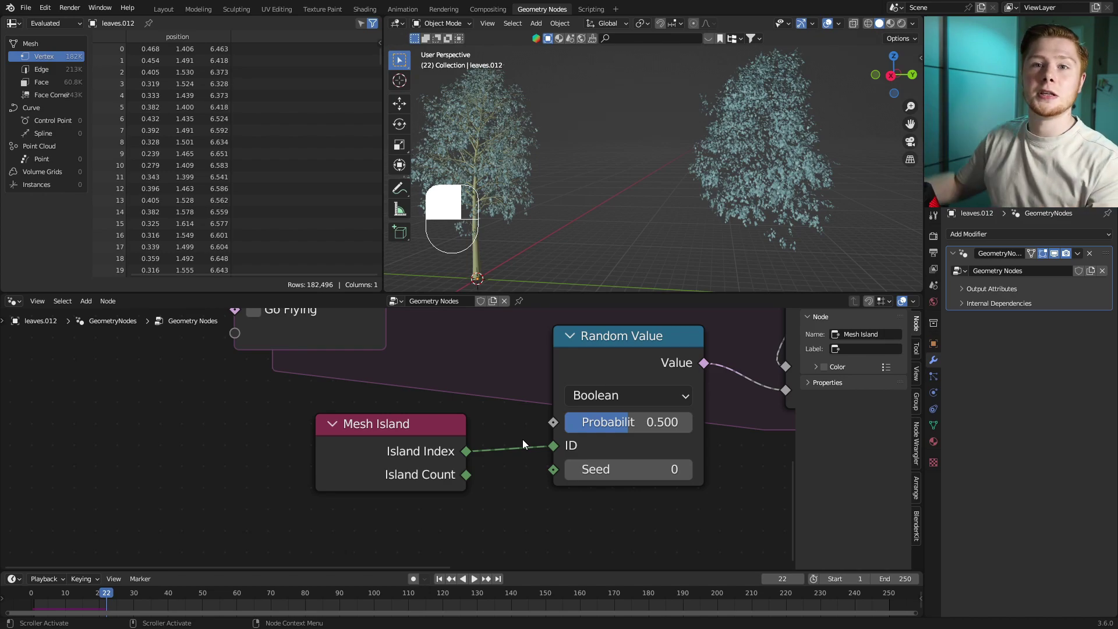
Add a Scene Time node, connect its Frame output to the Random Value's Seed, and play the simulation
middle_click_drag(624, 500, 484, 464)
scroll(484, 465, "up", 1)
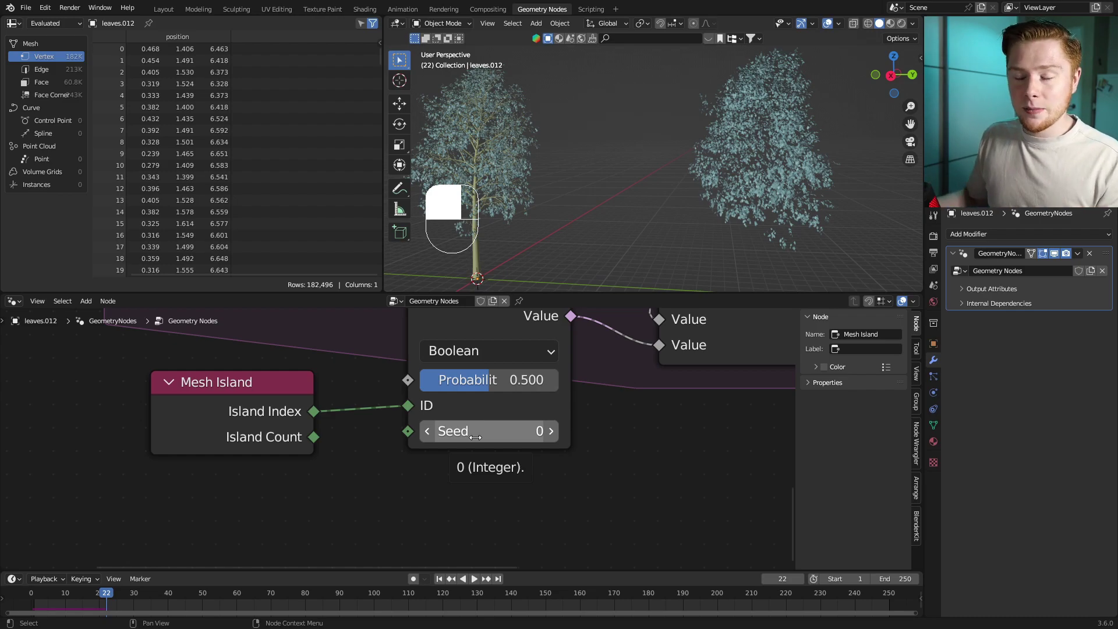
middle_click_drag(477, 467, 497, 433)
key("shift+a")
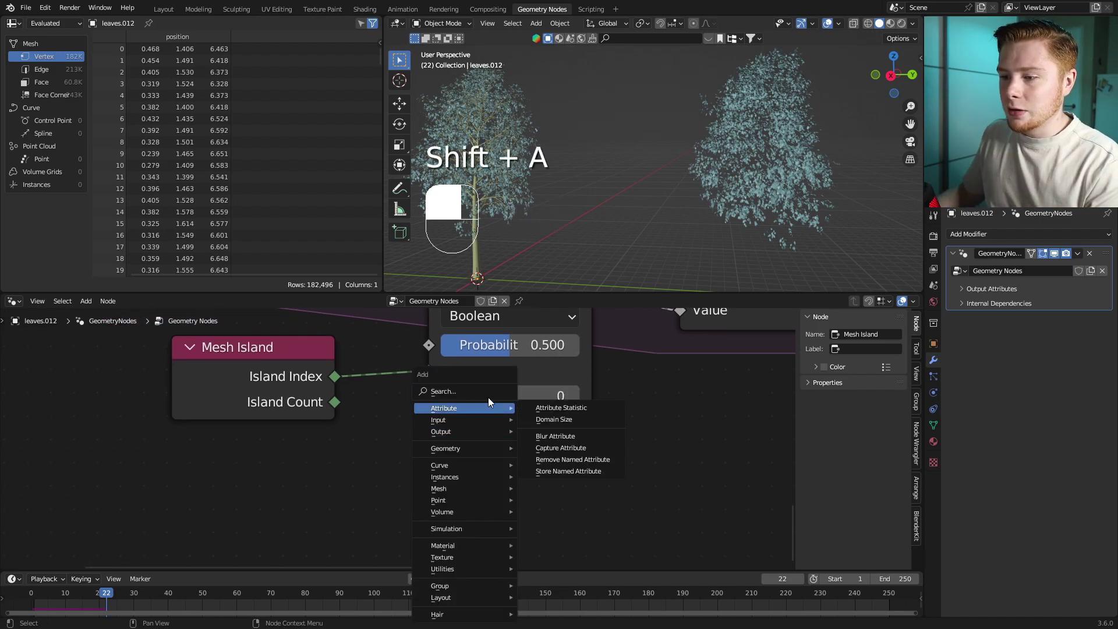
left_click(486, 391)
type("sce")
left_click(514, 418)
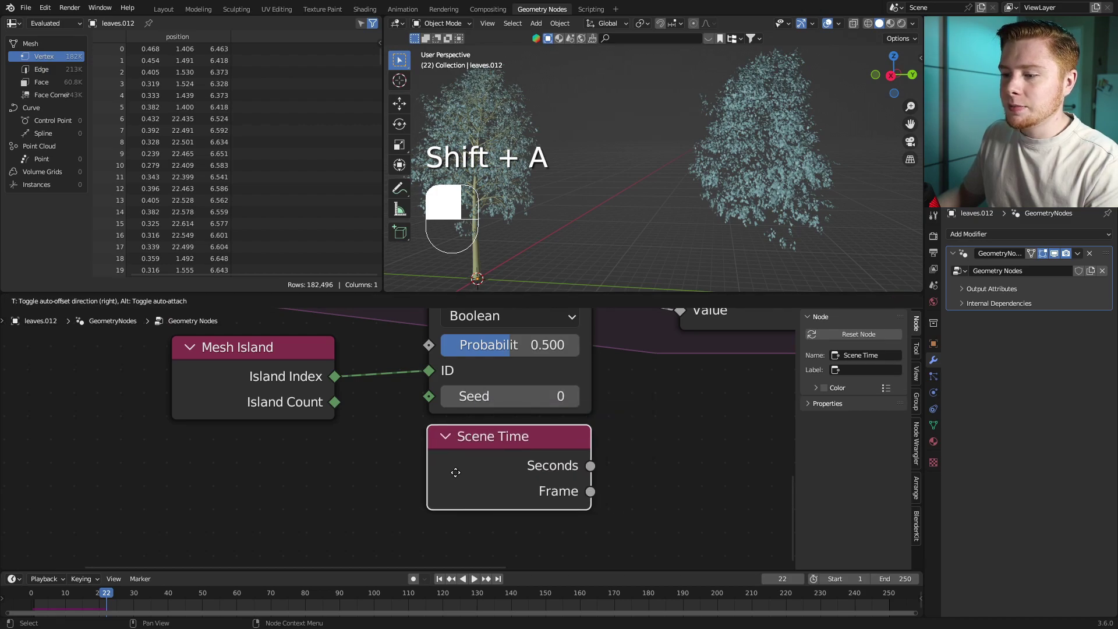
left_click(454, 472)
left_click_drag(590, 491, 429, 396)
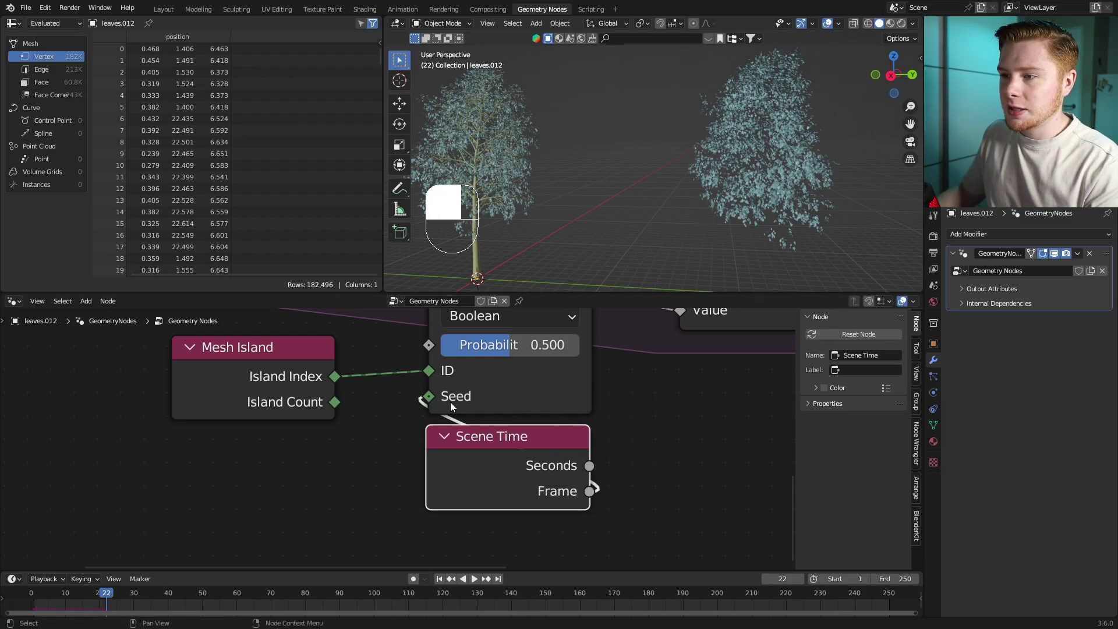
key("space")
key("space")
key("space")
key("space")
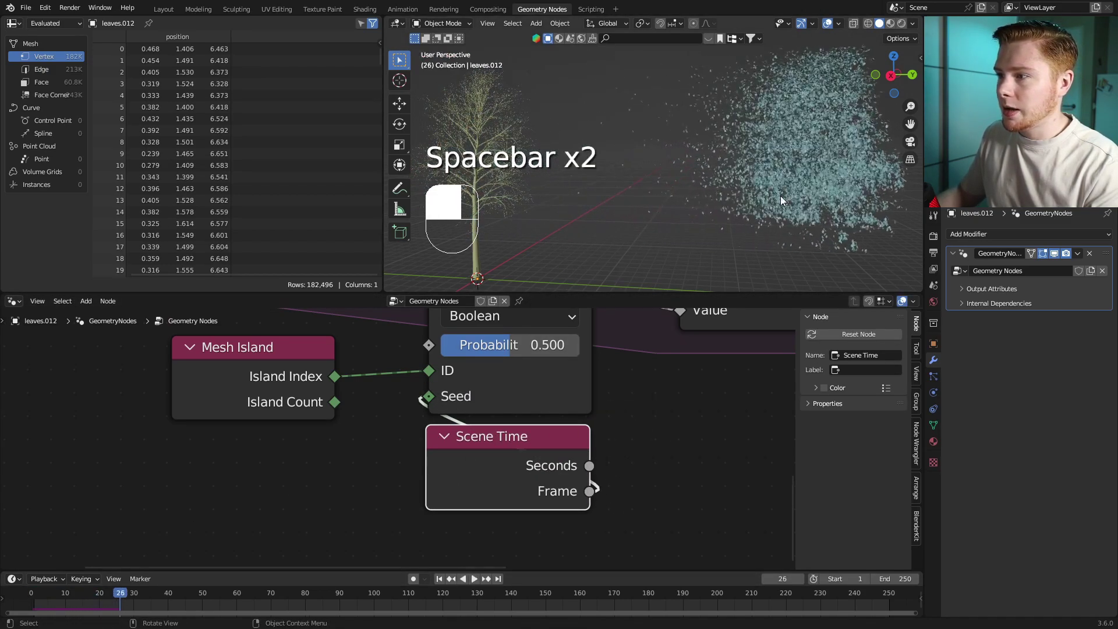
Set the Random Value node's probability to 0.005 and play the simulation to check the detaching leaves
middle_click_drag(562, 357, 548, 380)
left_click_drag(254, 391, 286, 392)
scroll(515, 435, "up", 1)
left_click(505, 400)
key("BackSpace")
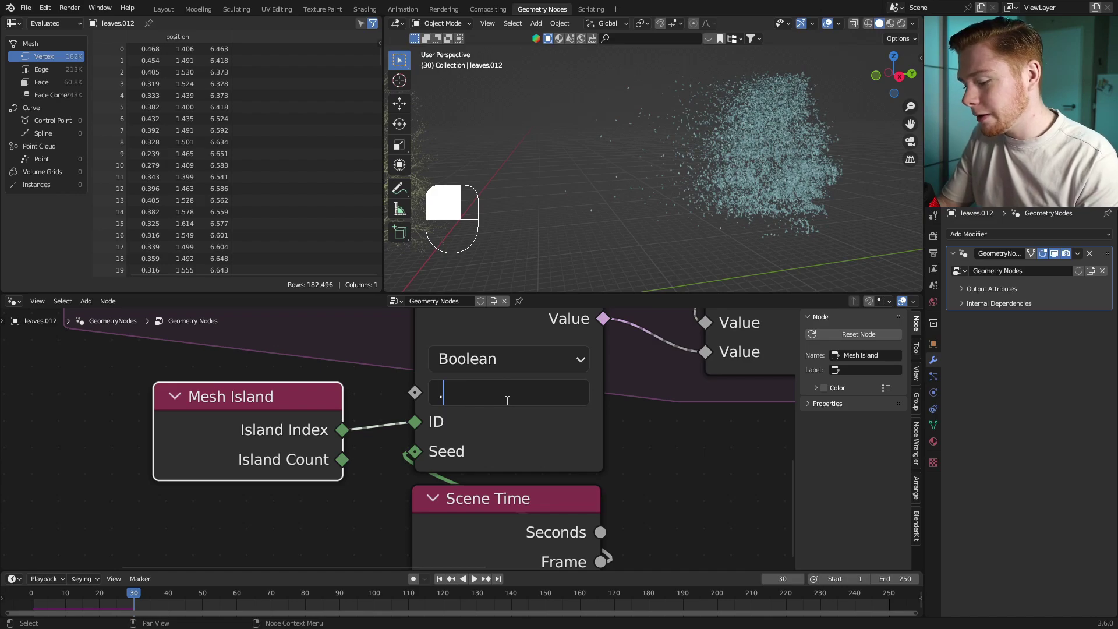
type(".005")
key("Return")
key("space")
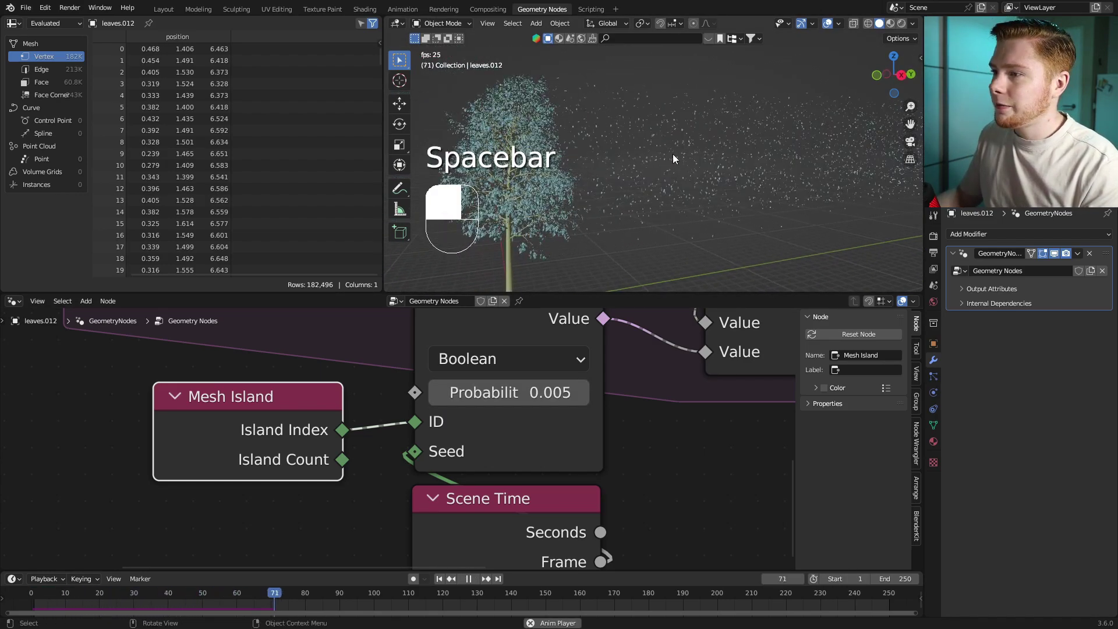
middle_click_drag(634, 194, 739, 173, "shift")
scroll(739, 173, "up", 3)
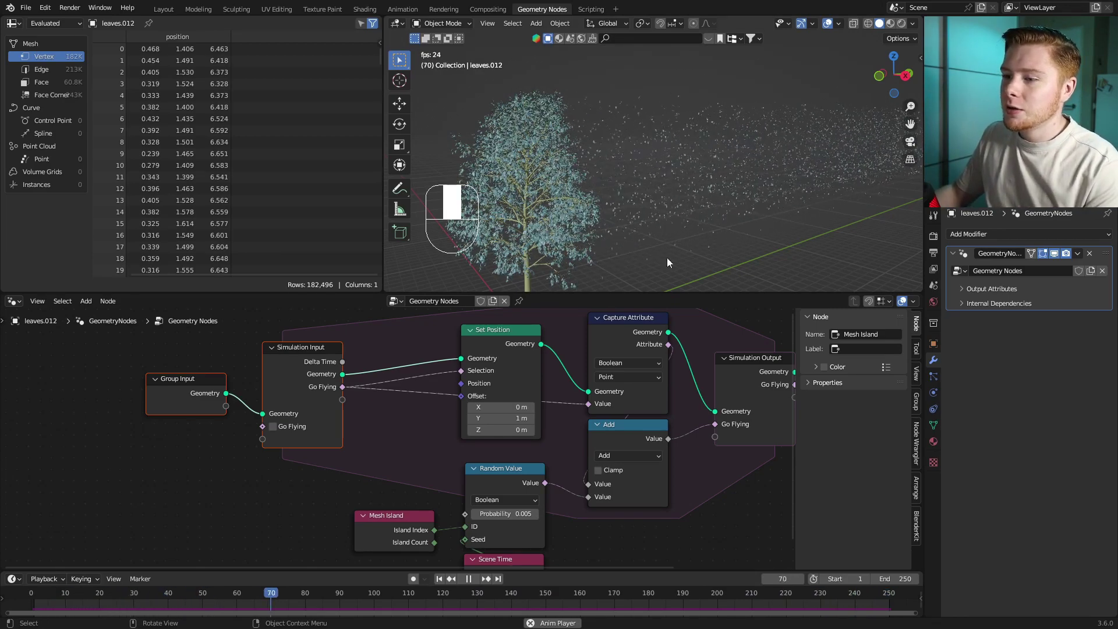
Add a Noise Texture node, connect its Color to the Set Position's Offset, and replay the simulation from the start
middle_click_drag(319, 449, 403, 404)
key("shift+a")
type("noise")
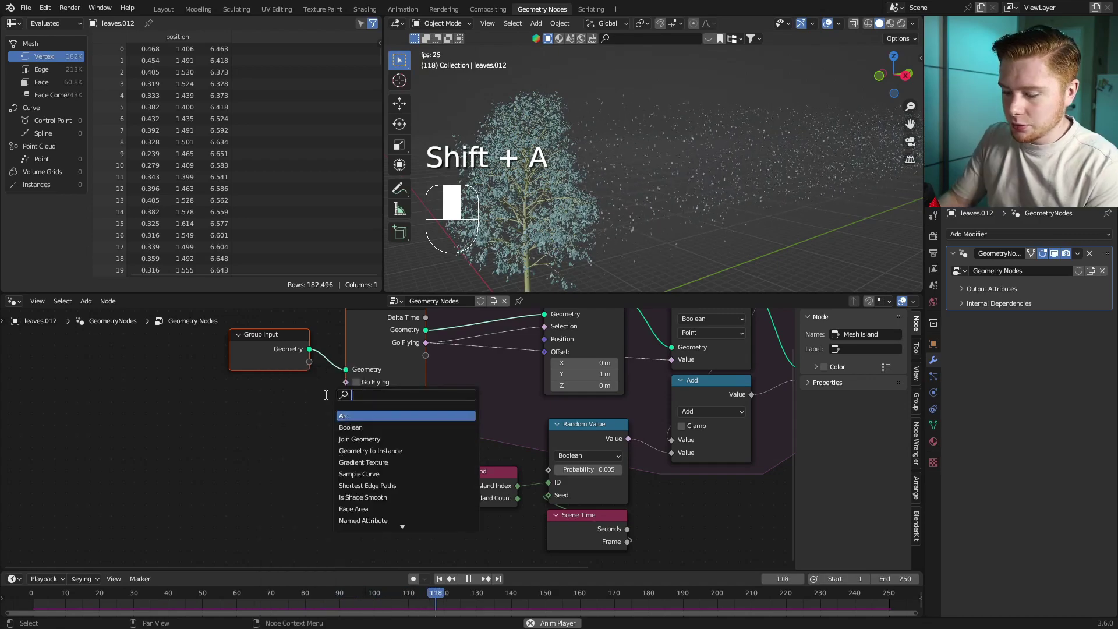
key("Return")
left_click(345, 439)
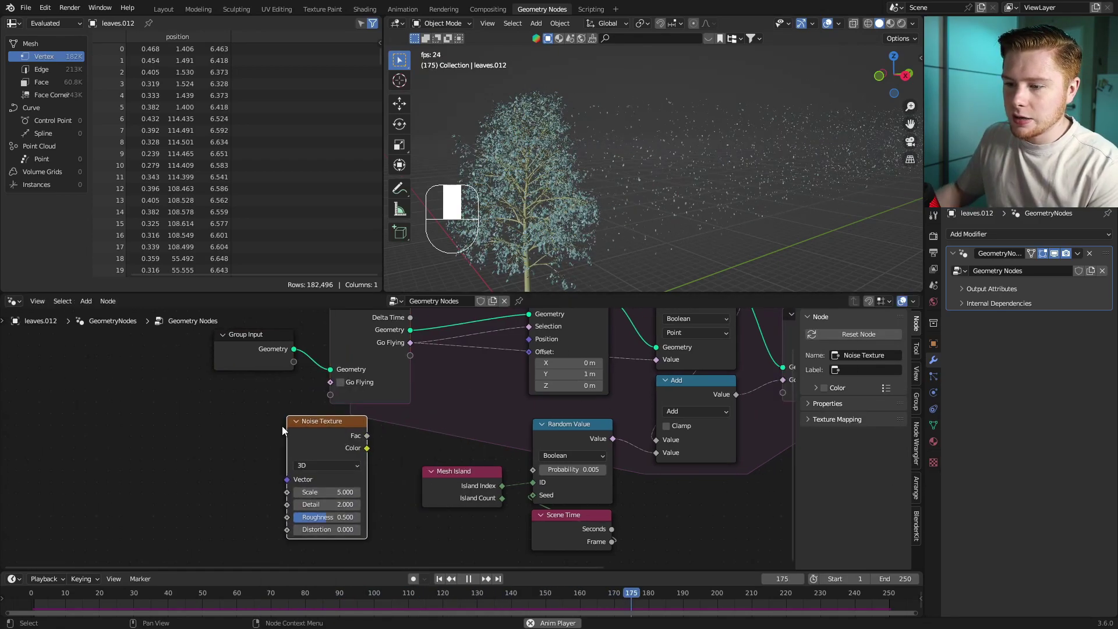
middle_click_drag(380, 450, 333, 474)
left_click_drag(336, 473, 495, 375)
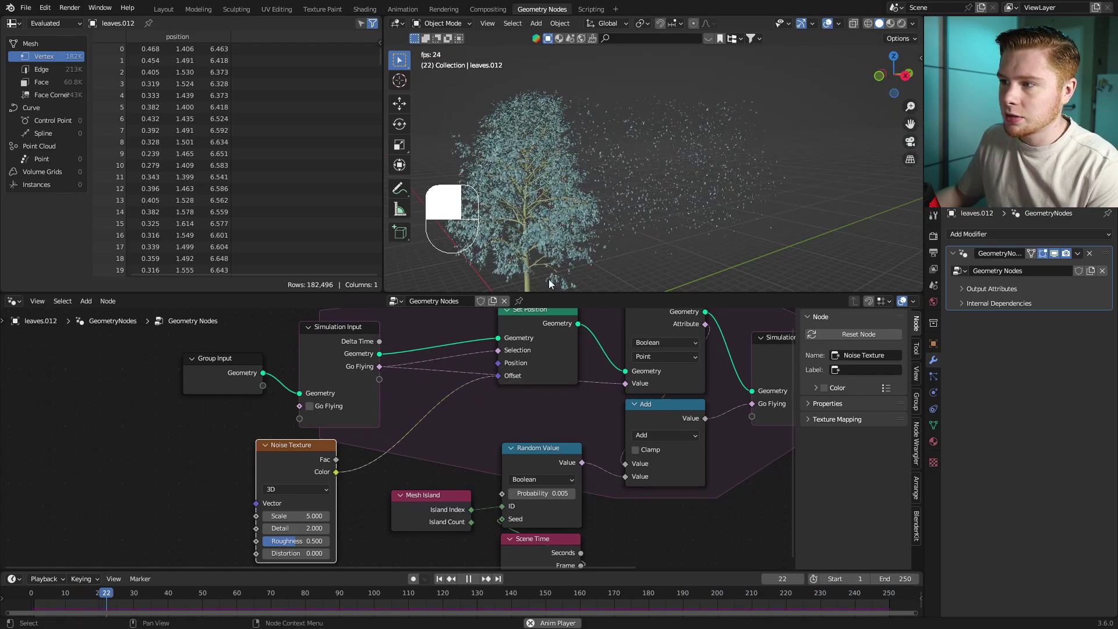
key("space")
left_click(23, 589)
key("space")
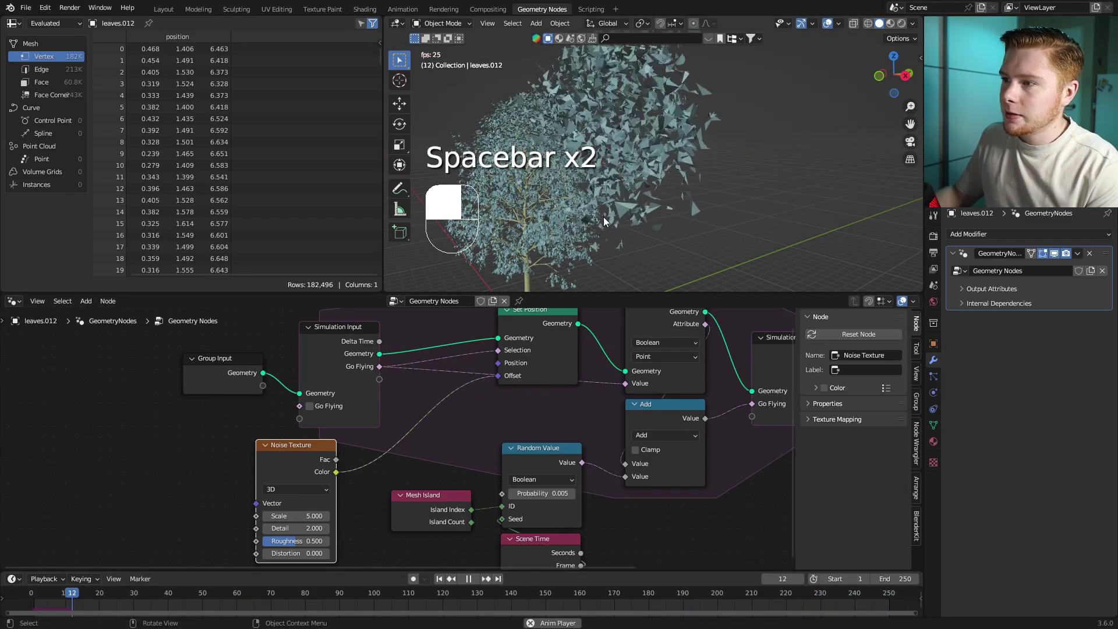
key("space")
scroll(705, 204, "down", 4)
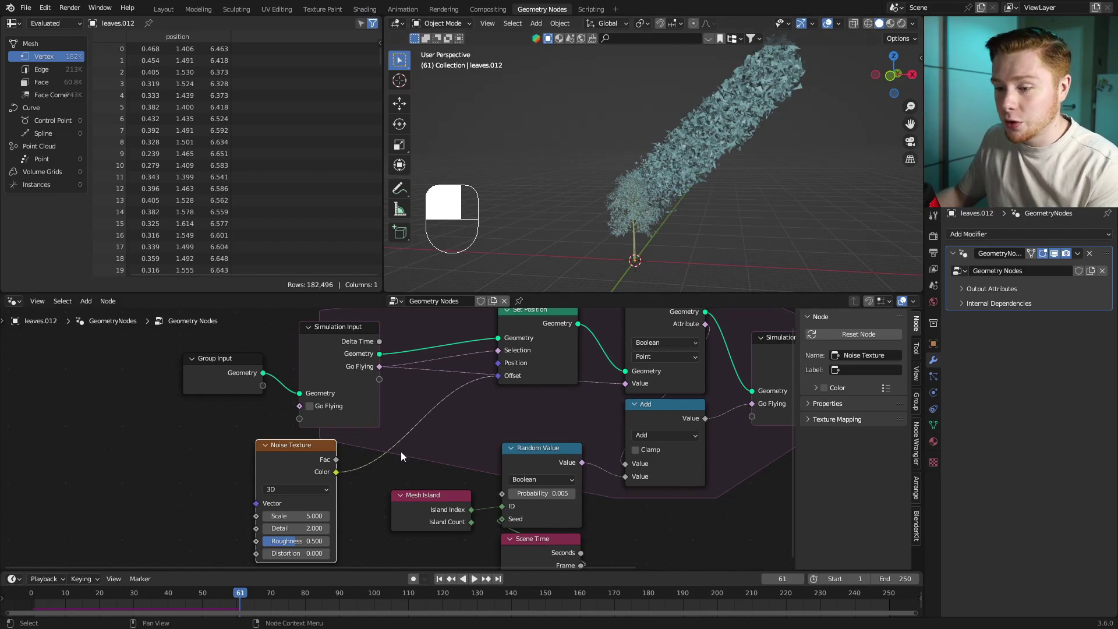
Insert a Vector Math node after the Noise Texture, set to Subtract with 0.5 on all three axes
scroll(349, 419, "up", 2)
key("shift+a")
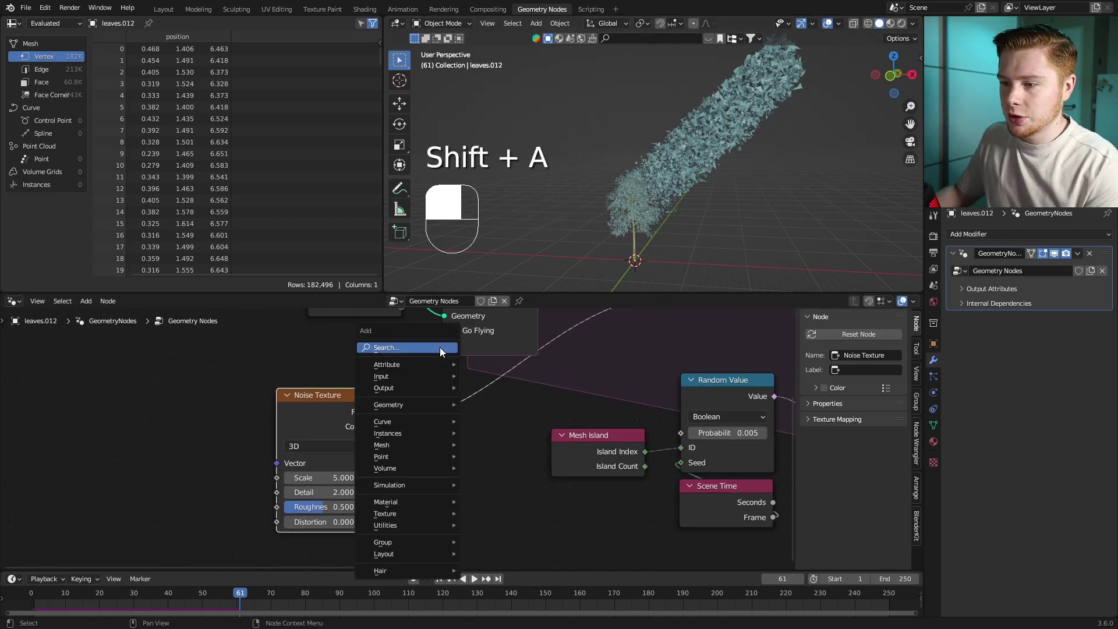
left_click(439, 348)
type("vm")
key("Return")
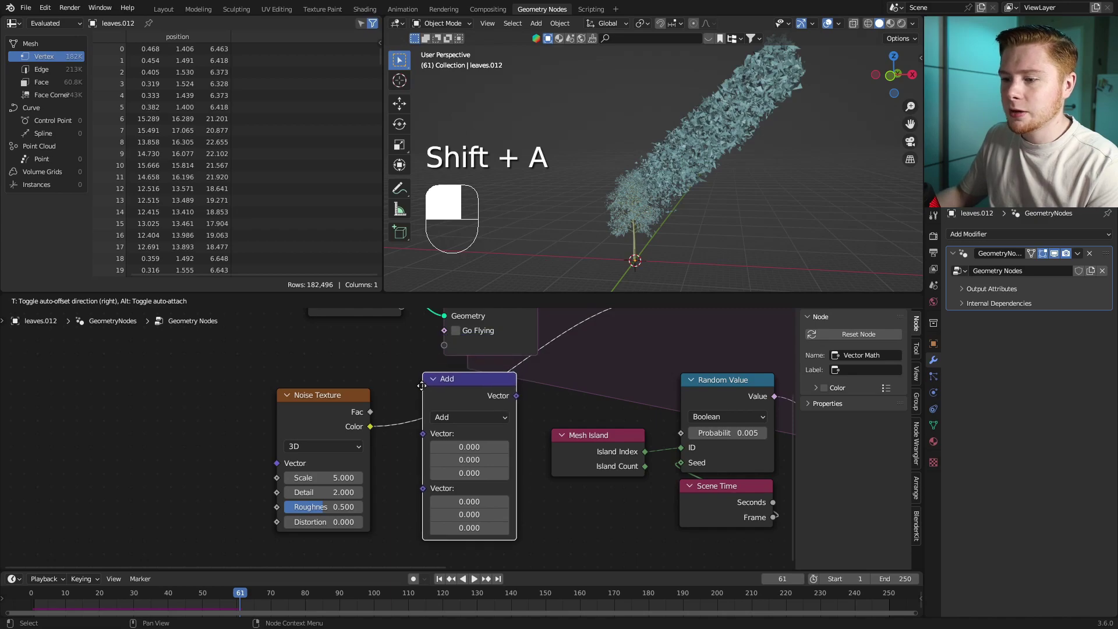
left_click(391, 389)
left_click(435, 418)
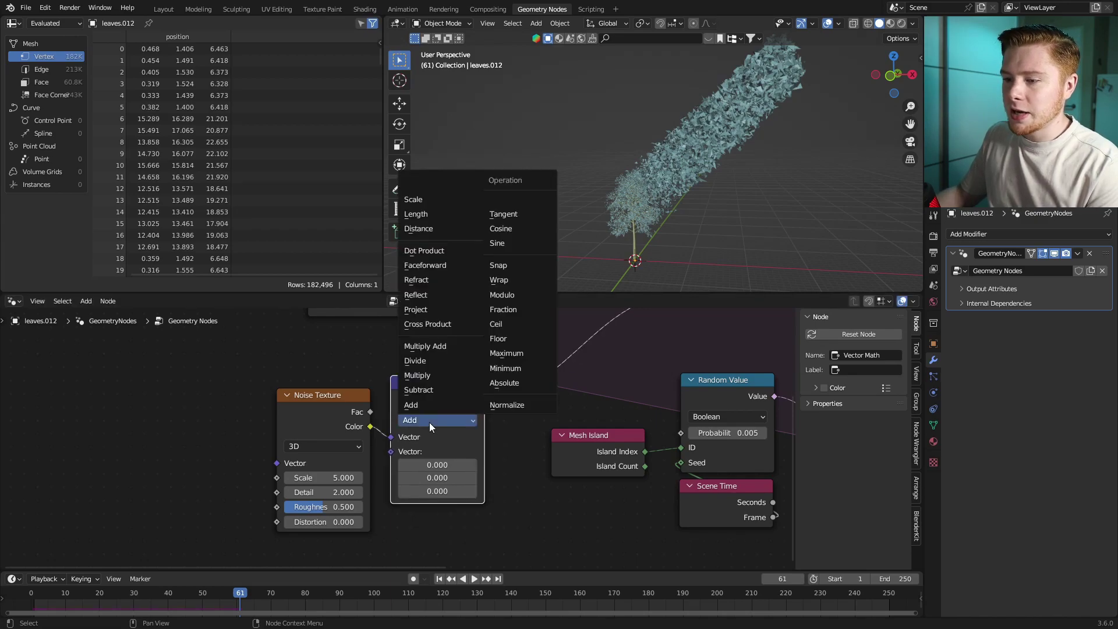
left_click(431, 391)
left_click(438, 464)
type(".5")
key("Return")
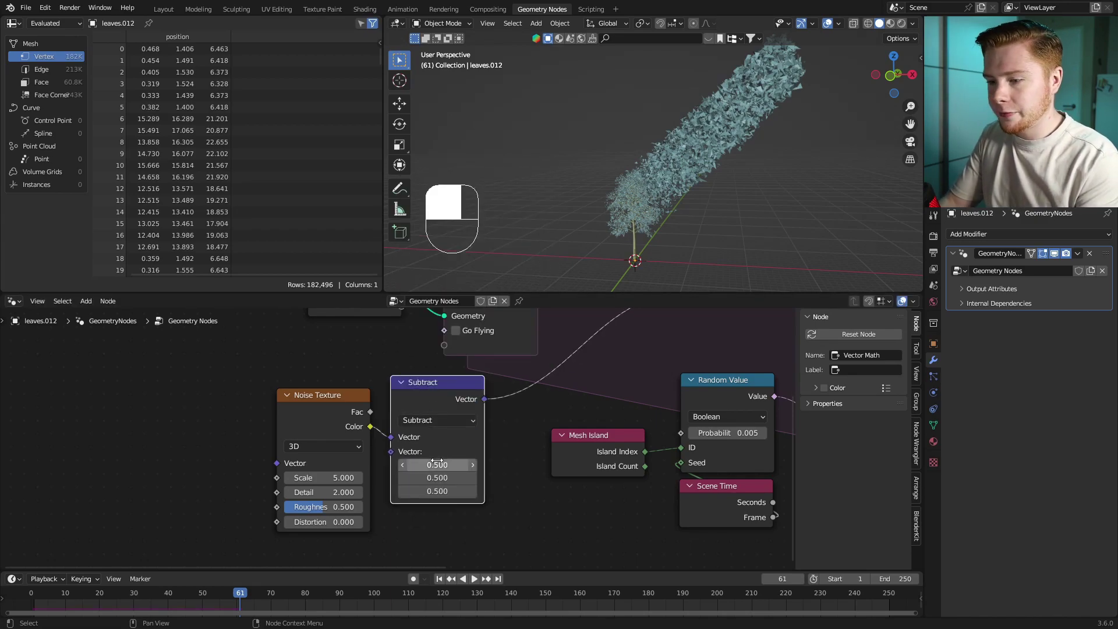
Replay the simulation and preview the Subtract result on the Group Input geometry with a Viewer node
left_click(27, 595)
key("space")
middle_click_drag(644, 178, 584, 178)
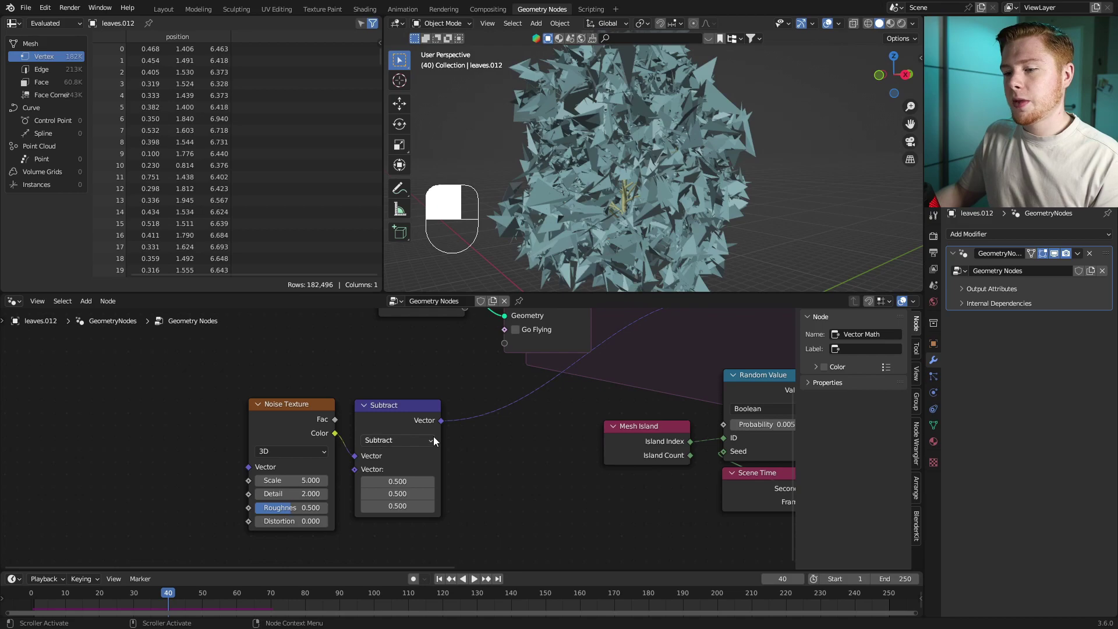
mouse_move(434, 426)
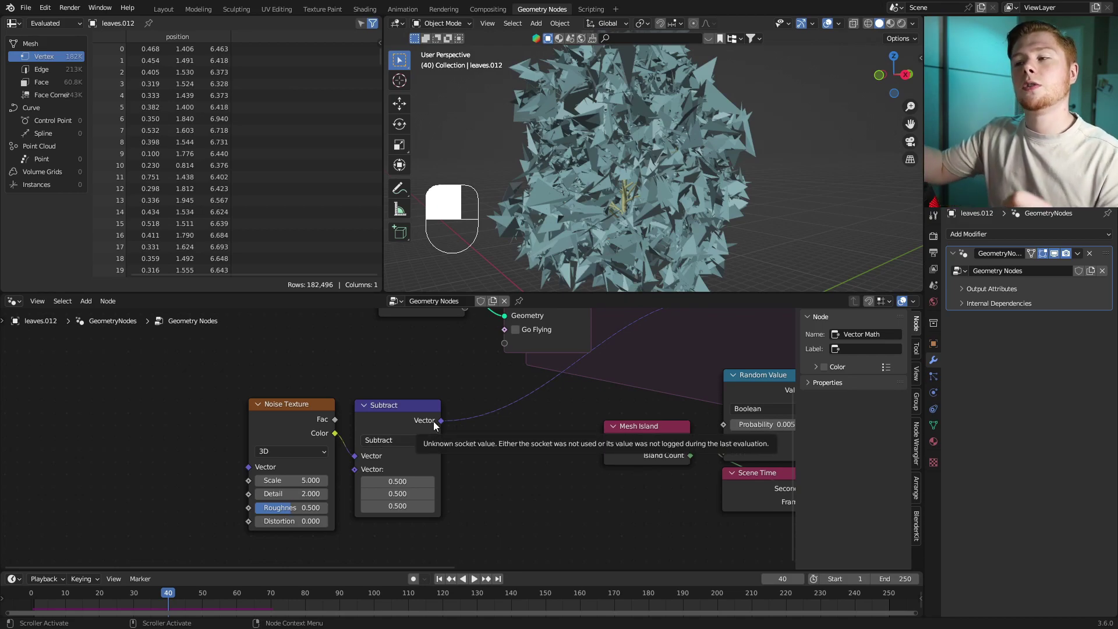
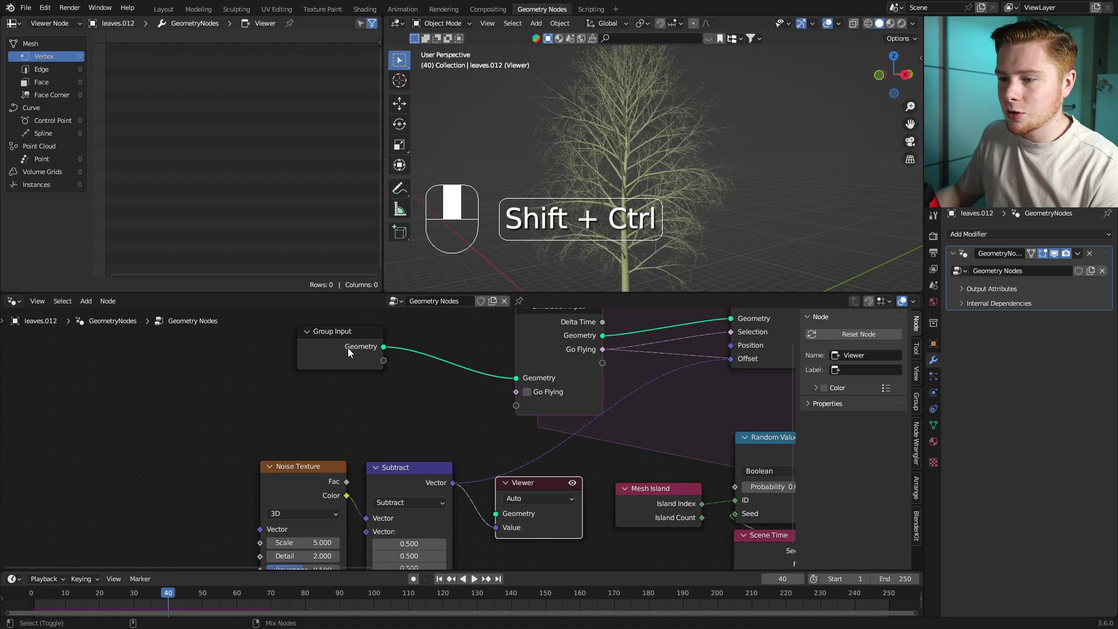
middle_click_drag(565, 220, 621, 172, "ctrl")
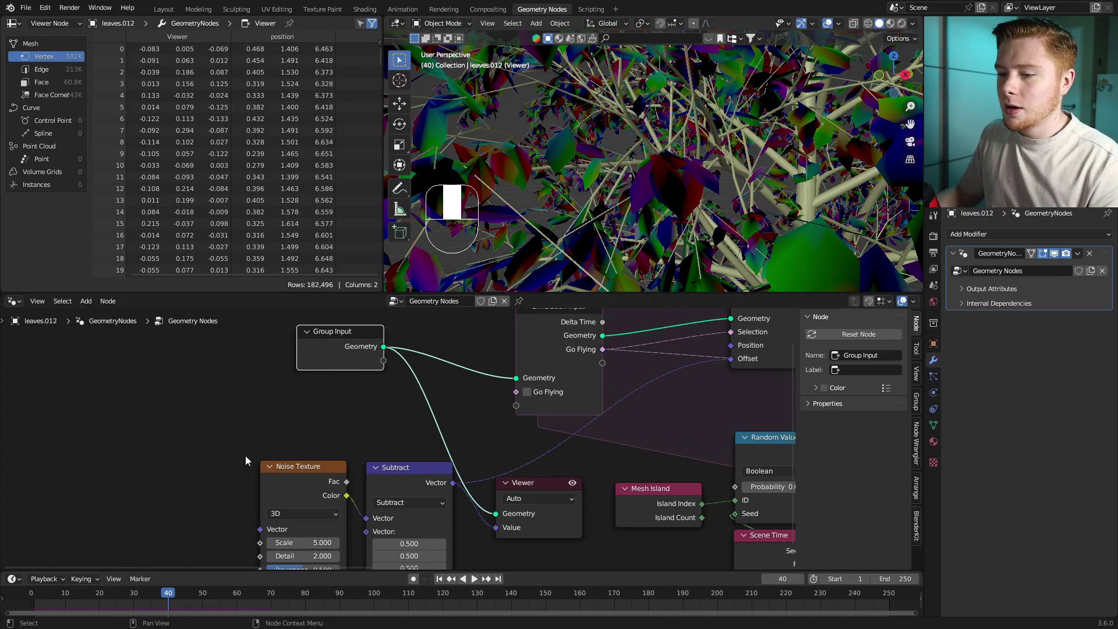
Shift the Noise Texture and Subtract nodes aside and add an Accumulate Field node below the Viewer
key("g")
left_click(180, 457)
key("shift+a")
type("a")
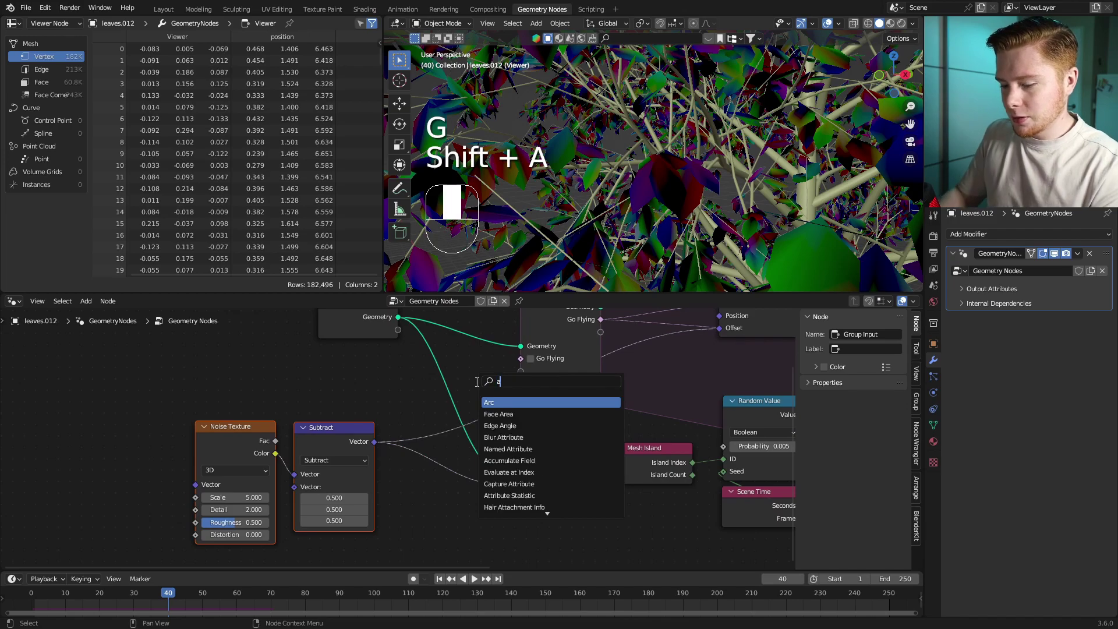
type("cc")
key("Return")
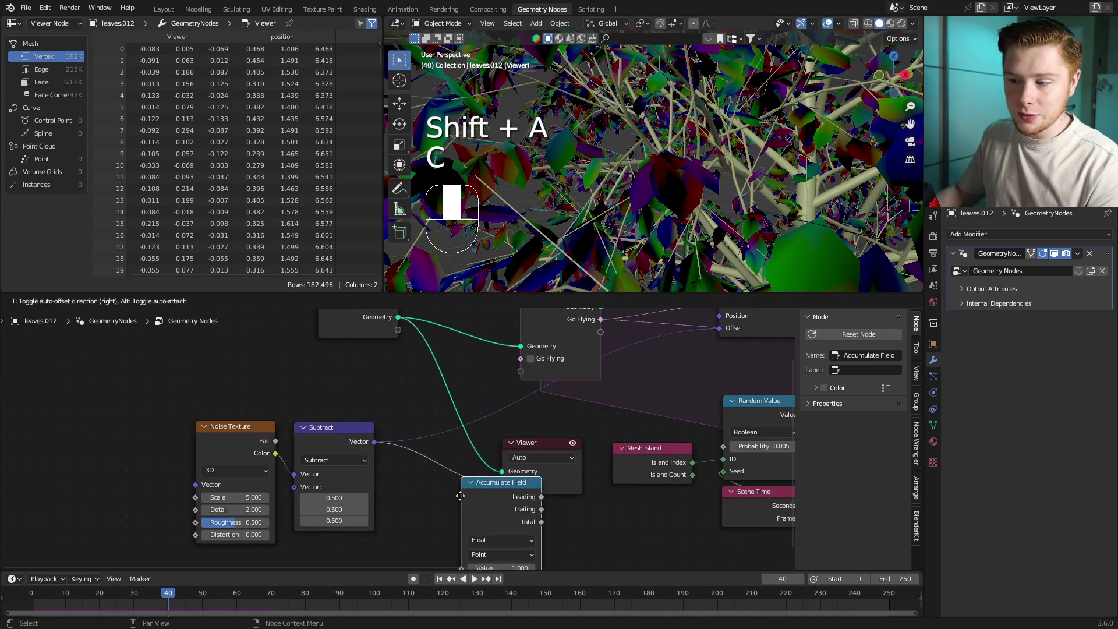
left_click(421, 498)
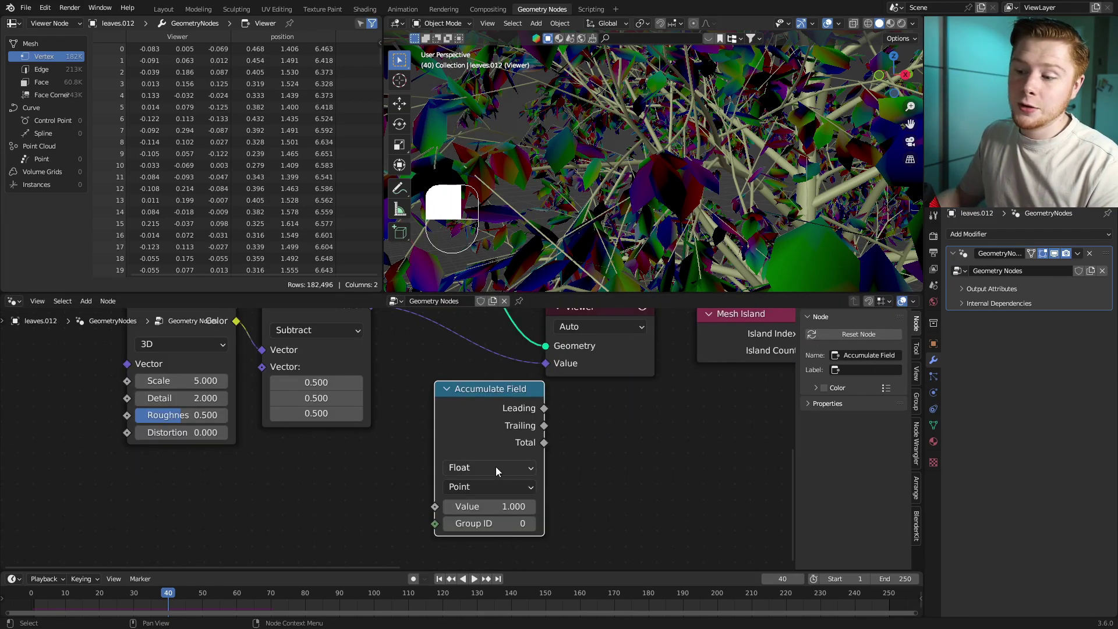
Set the Accumulate Field to the Vector data type and Face domain, and feed the Subtract result into its Value
left_click(495, 467)
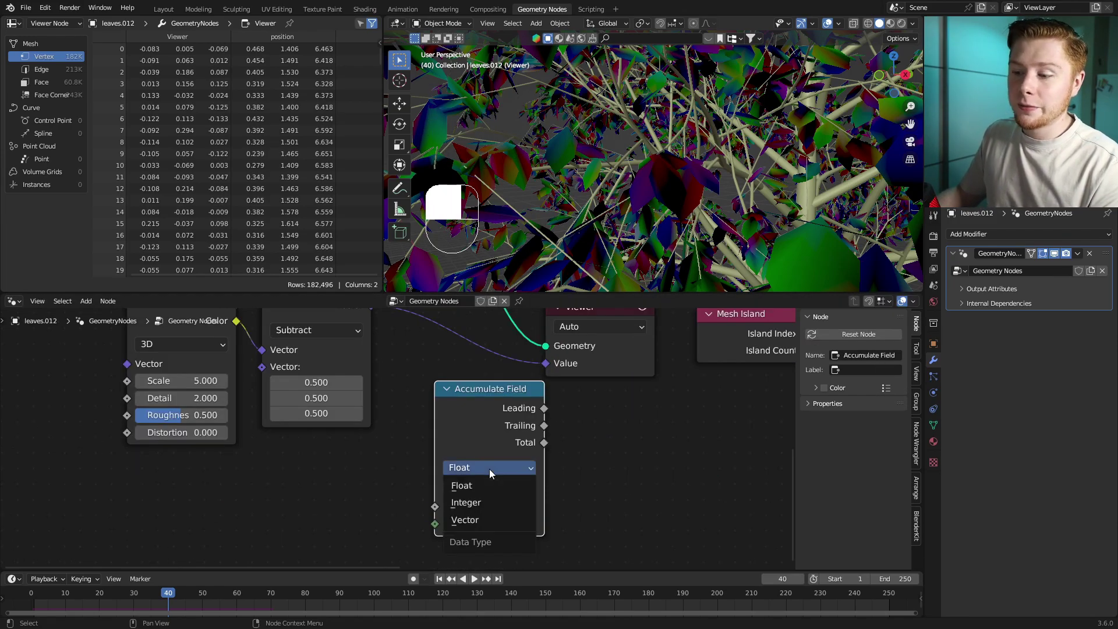
left_click(481, 524)
left_click(453, 488)
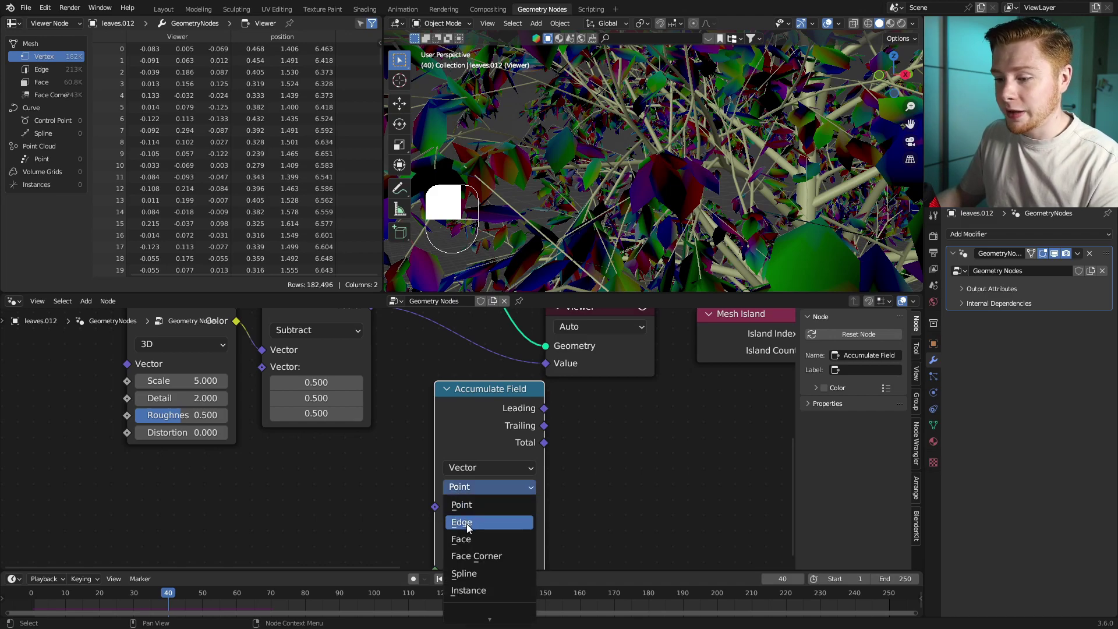
left_click(461, 523)
scroll(411, 443, "down", 1)
left_click(370, 319)
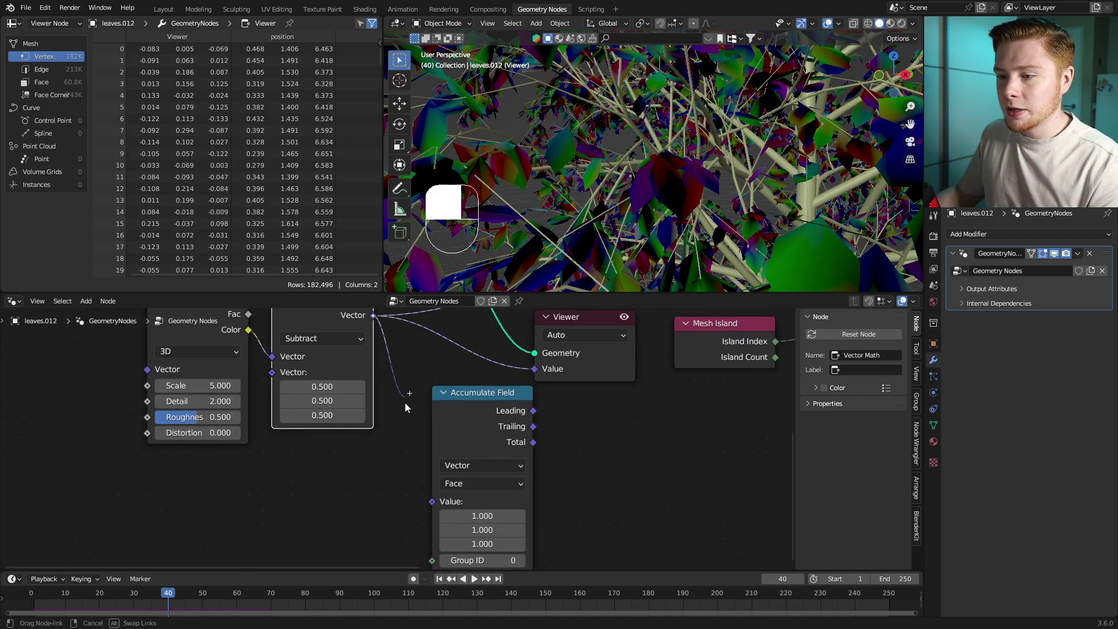
left_click_drag(439, 504, 438, 503)
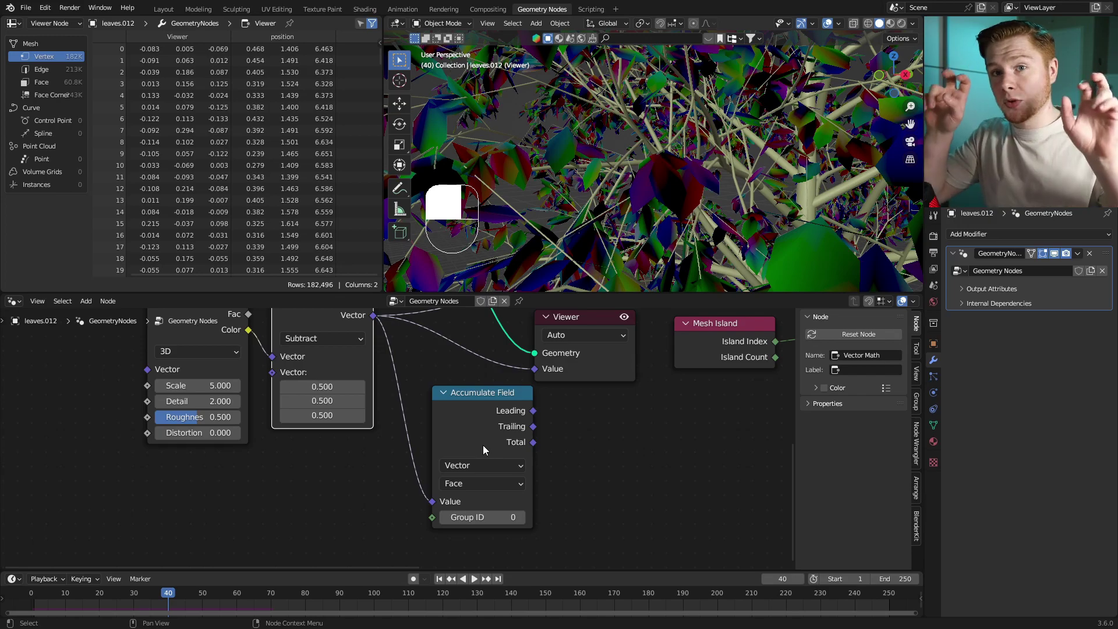
Connect the Accumulate Field's Total to the Viewer's Value and examine the preview on the whole tree
left_click_drag(476, 428, 443, 410)
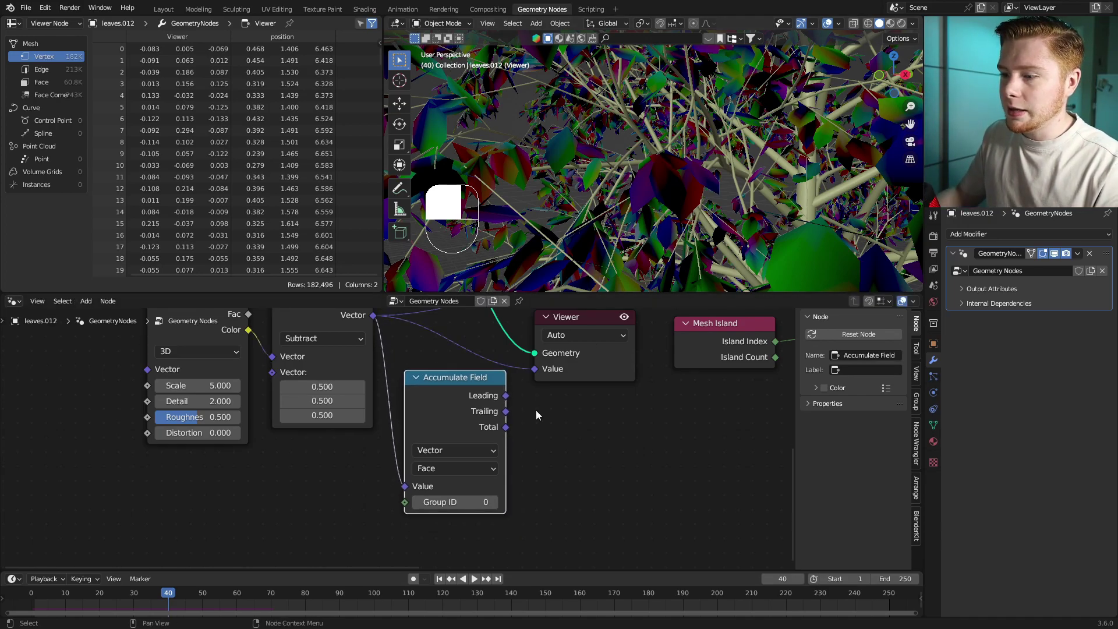
scroll(519, 467, "up", 1)
left_click_drag(493, 475, 522, 414)
scroll(671, 153, "down", 3)
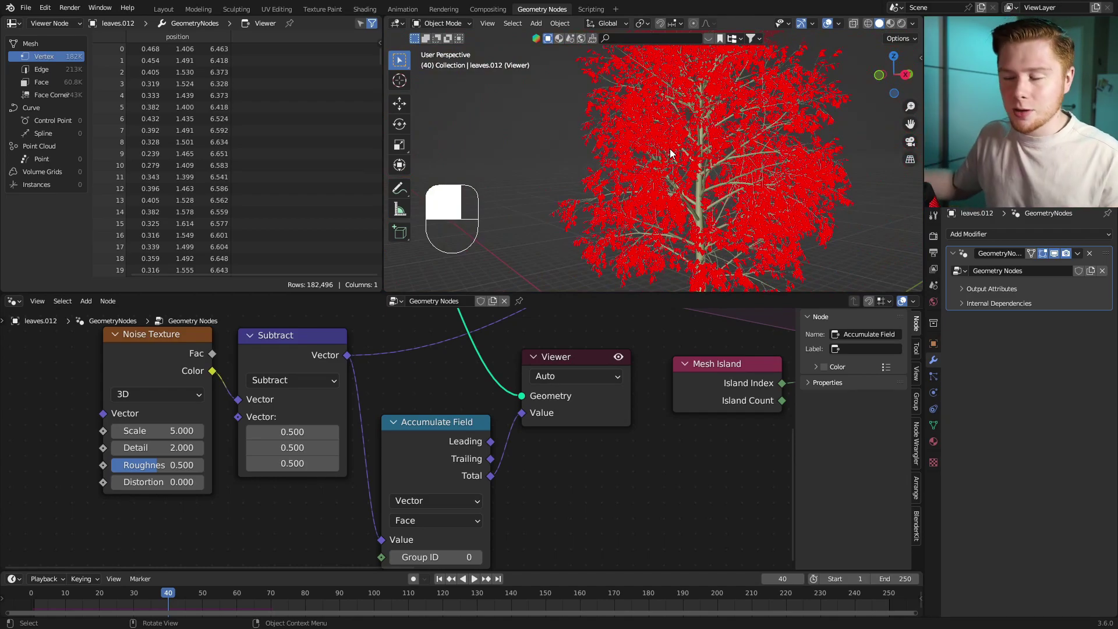
scroll(670, 222, "up", 3)
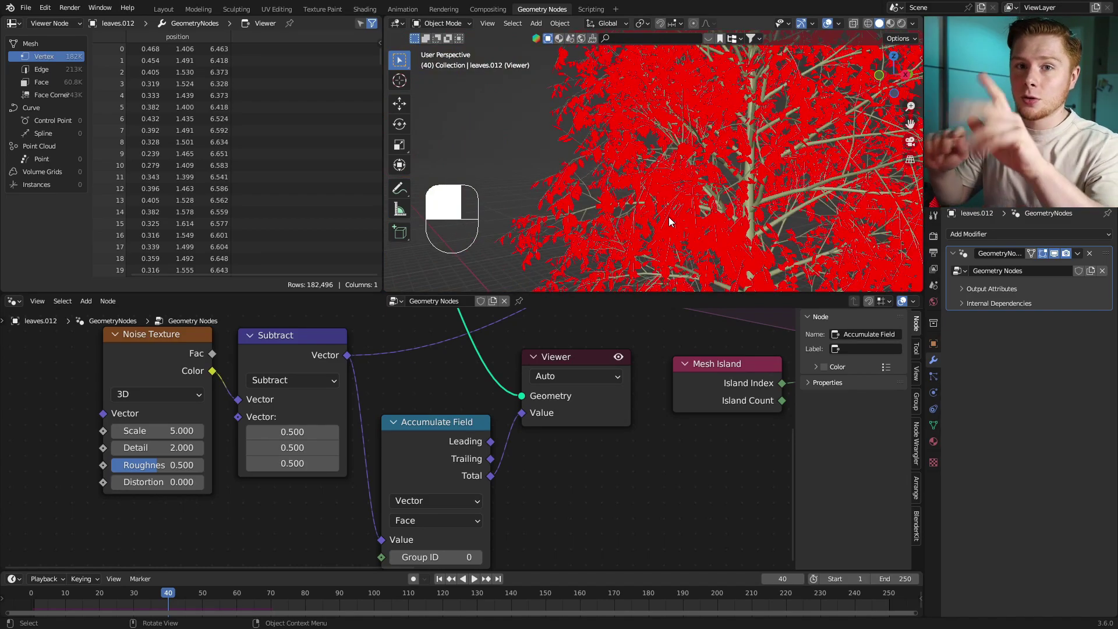
scroll(549, 407, "up", 3)
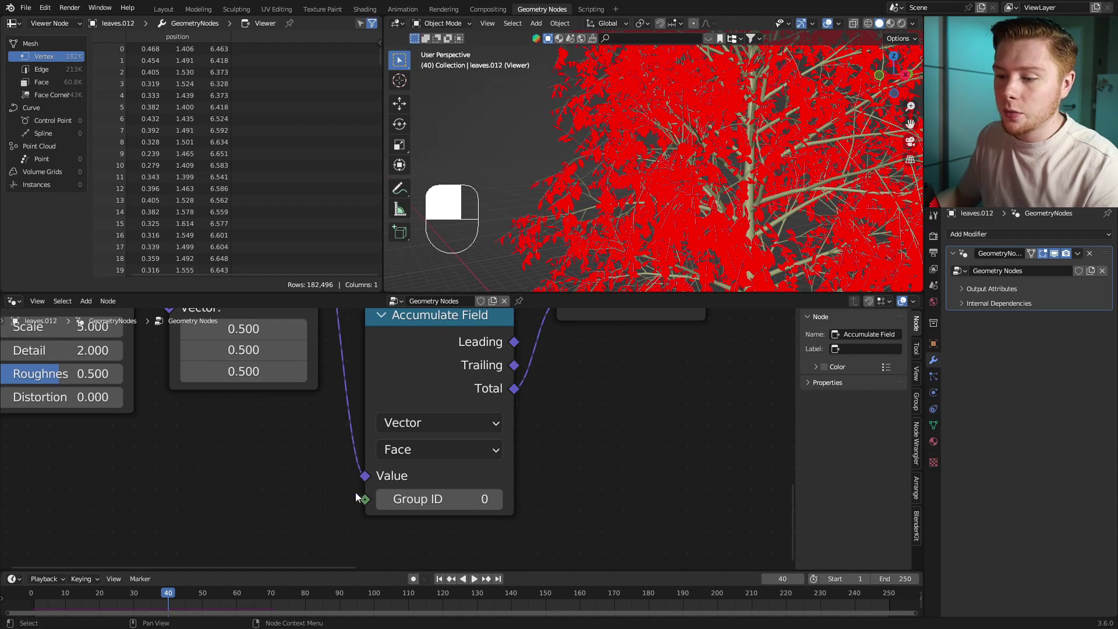
Duplicate the Mesh Island node, connect its Island Index to the Accumulate Field's Group ID, and check the per-leaf colors
scroll(562, 452, "down", 2)
left_click_drag(575, 371, 555, 359)
middle_click_drag(531, 430, 614, 414)
scroll(615, 413, "up", 1)
key("shift+d")
left_click(177, 526)
scroll(177, 526, "up", 2)
left_click_drag(390, 470, 421, 457)
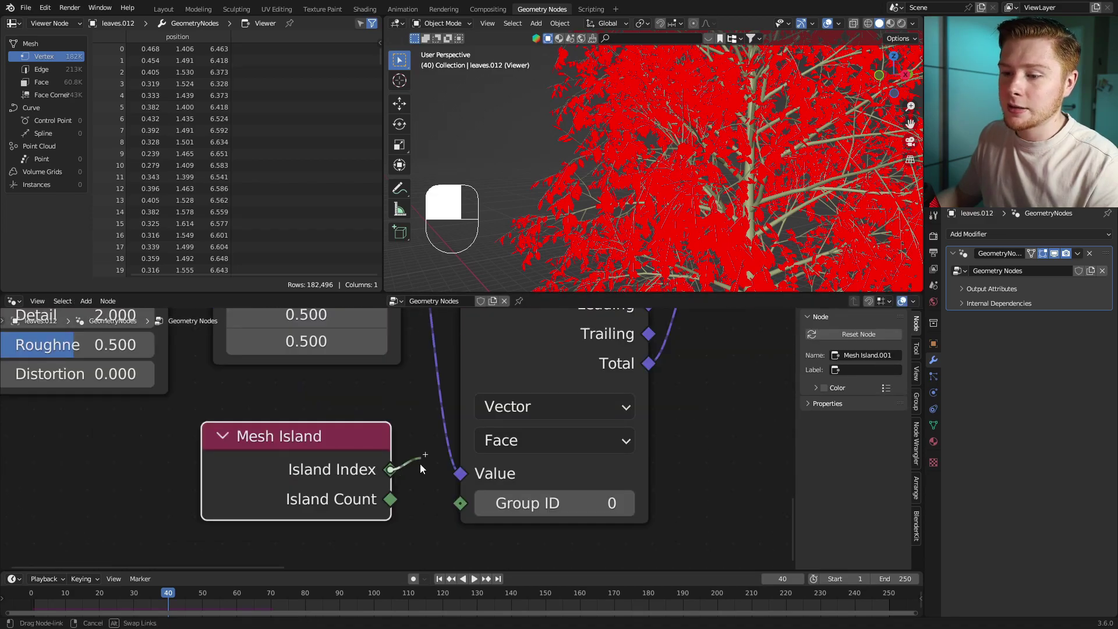
left_click_drag(459, 501, 460, 502)
middle_click_drag(650, 222, 676, 259, "shift")
middle_click_drag(676, 259, 642, 209, "ctrl")
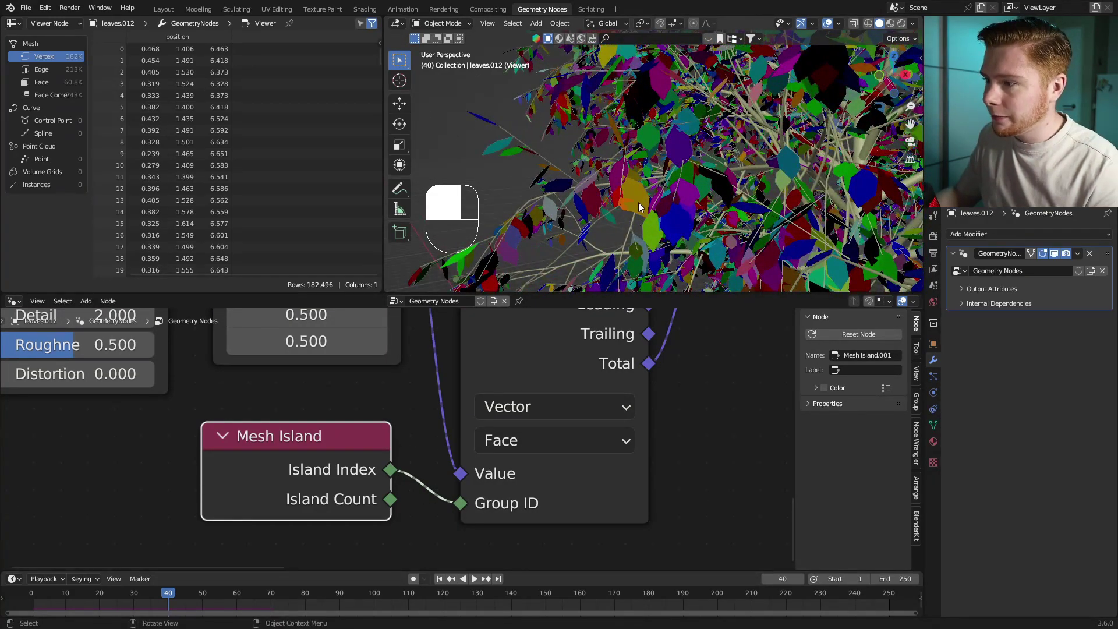
Delete the Viewer node and connect the Accumulate Field's Total to the Set Position's Offset
key("ctrl+z")
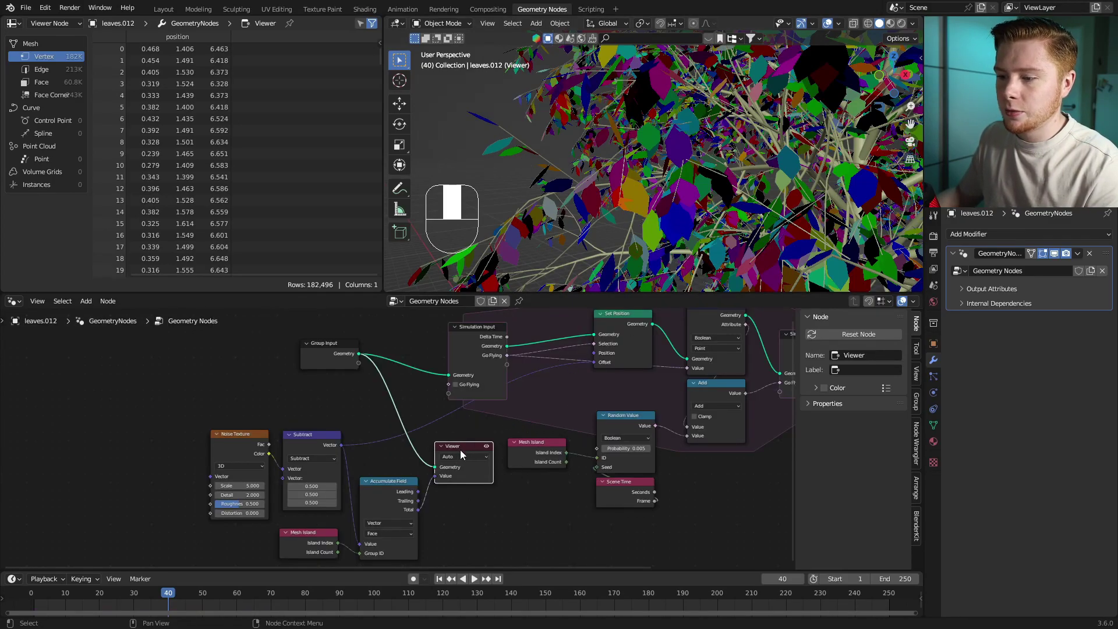
key("x")
left_click_drag(418, 510, 465, 480)
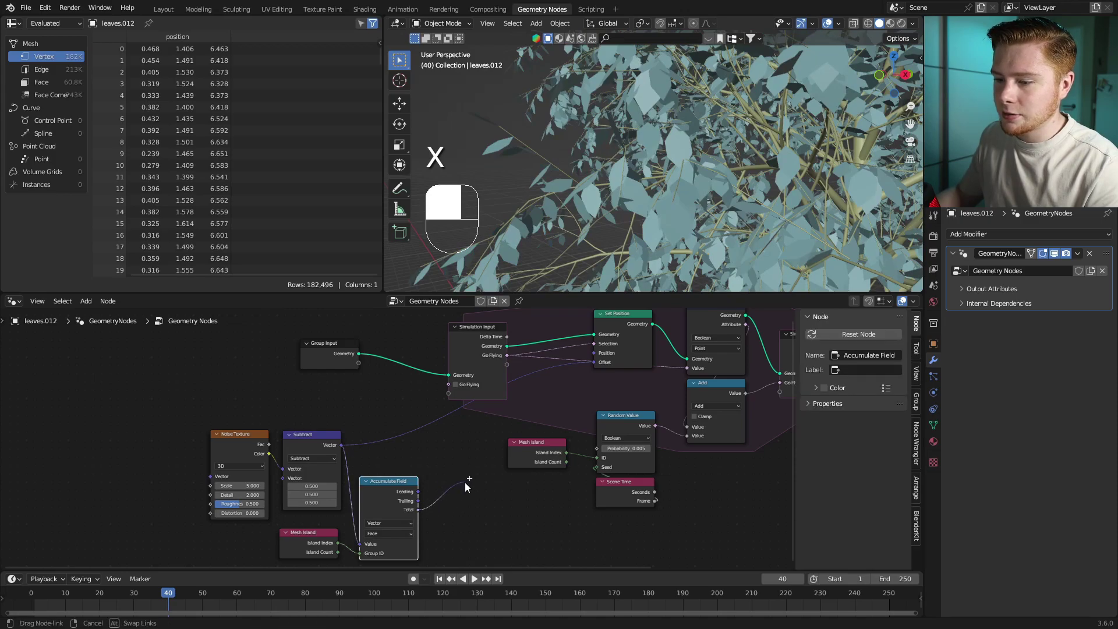
left_click_drag(595, 365, 594, 364)
Replay the simulation from the start to check how the leaves fly away from the tree
scroll(761, 160, "down", 6)
middle_click_drag(762, 160, 651, 159, "shift")
left_click(24, 599)
key("space")
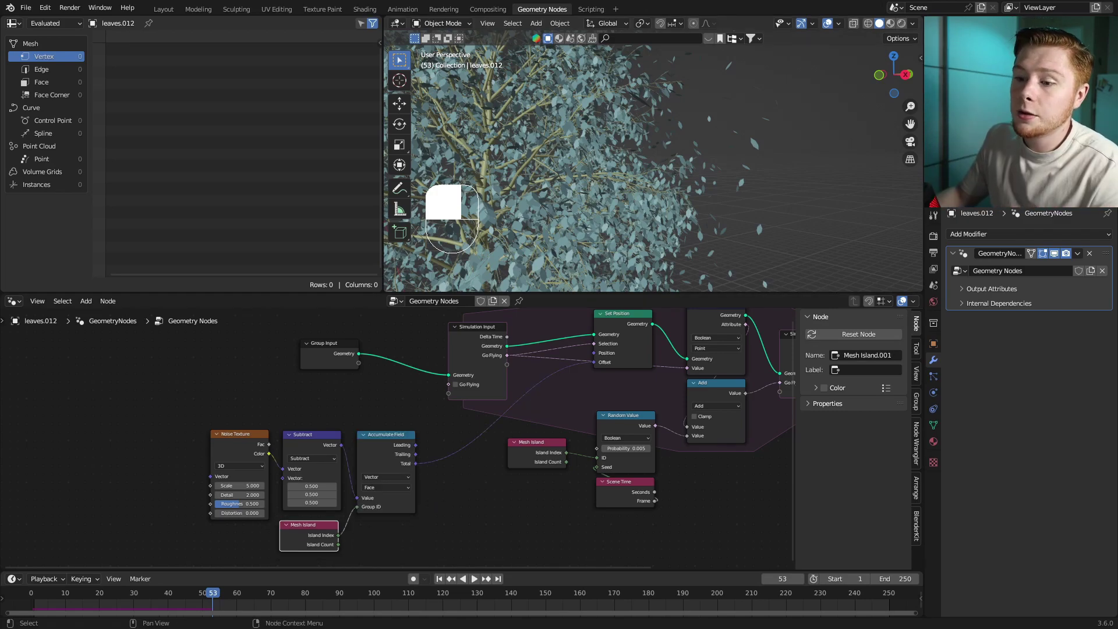
Shift the noise node chain aside and insert a Vector Math node between Accumulate Field and Set Position
left_click_drag(148, 450, 416, 529)
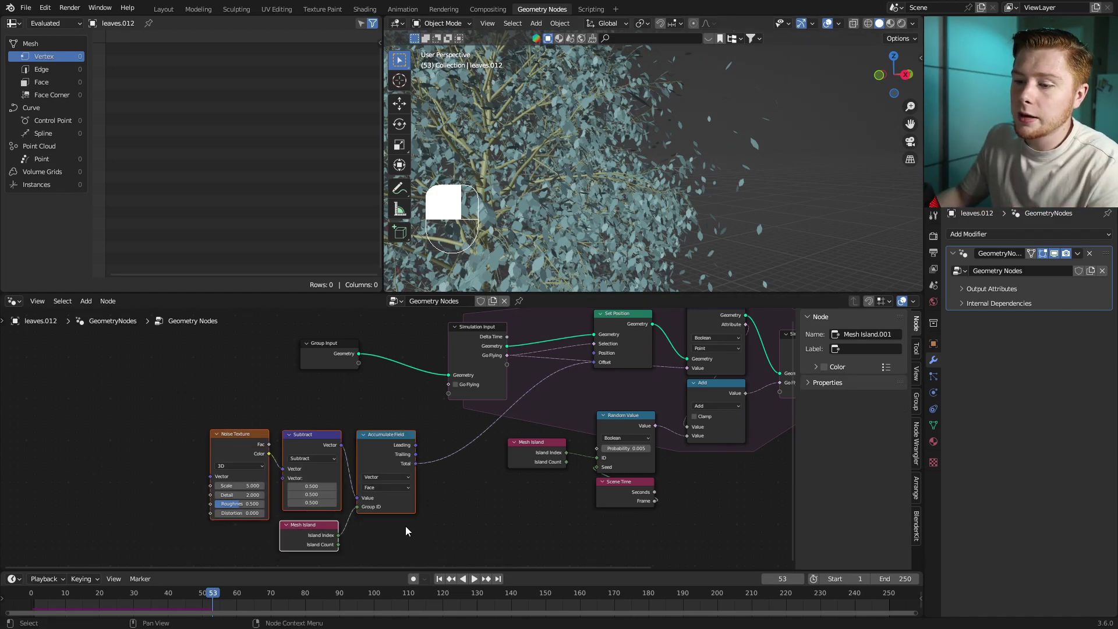
key("g")
left_click(373, 517)
left_click(382, 514)
key("shift+a")
left_click(415, 390)
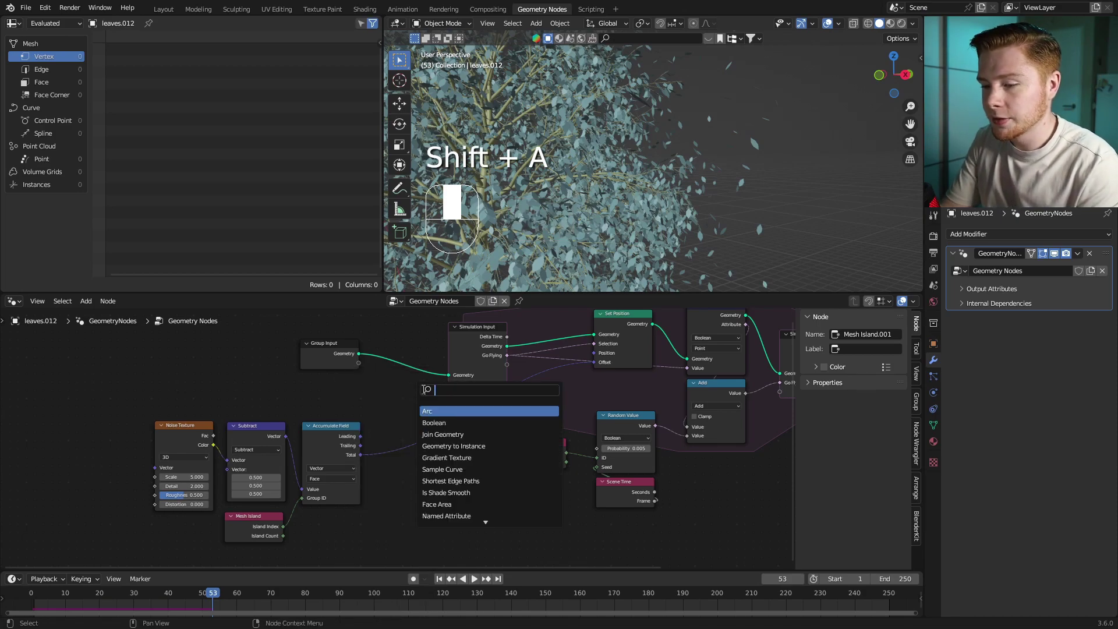
type("ve")
left_click(442, 422)
left_click(423, 455)
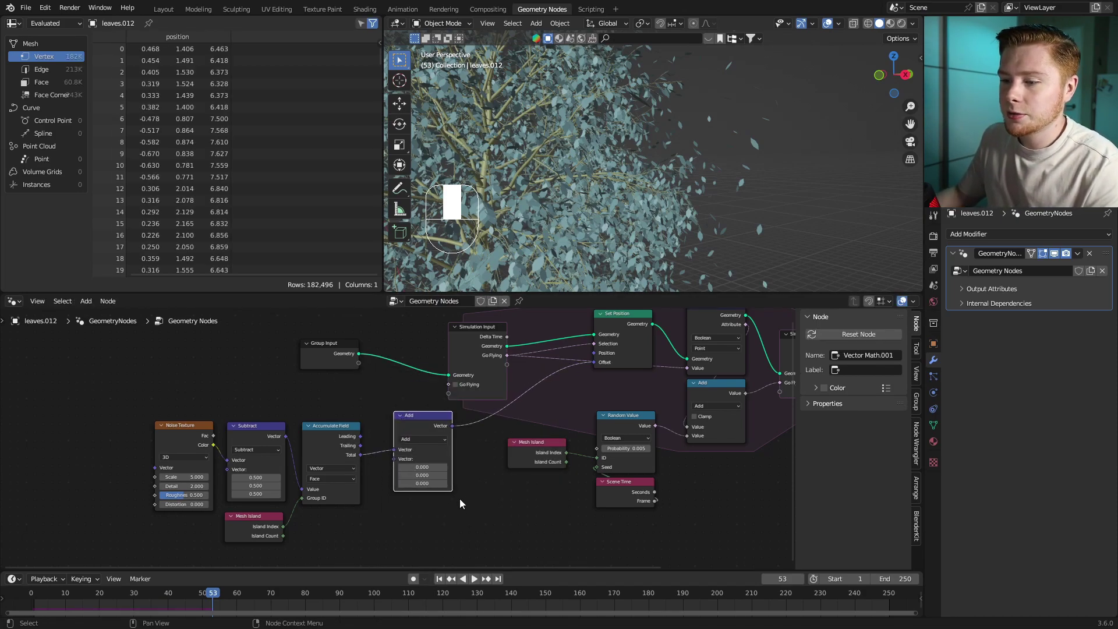
Set the new Vector Math node to Normalize and replay the simulation to check the leaves' speed
scroll(460, 503, "up", 3)
left_click(433, 402)
left_click(526, 393)
left_click_drag(440, 390, 418, 416)
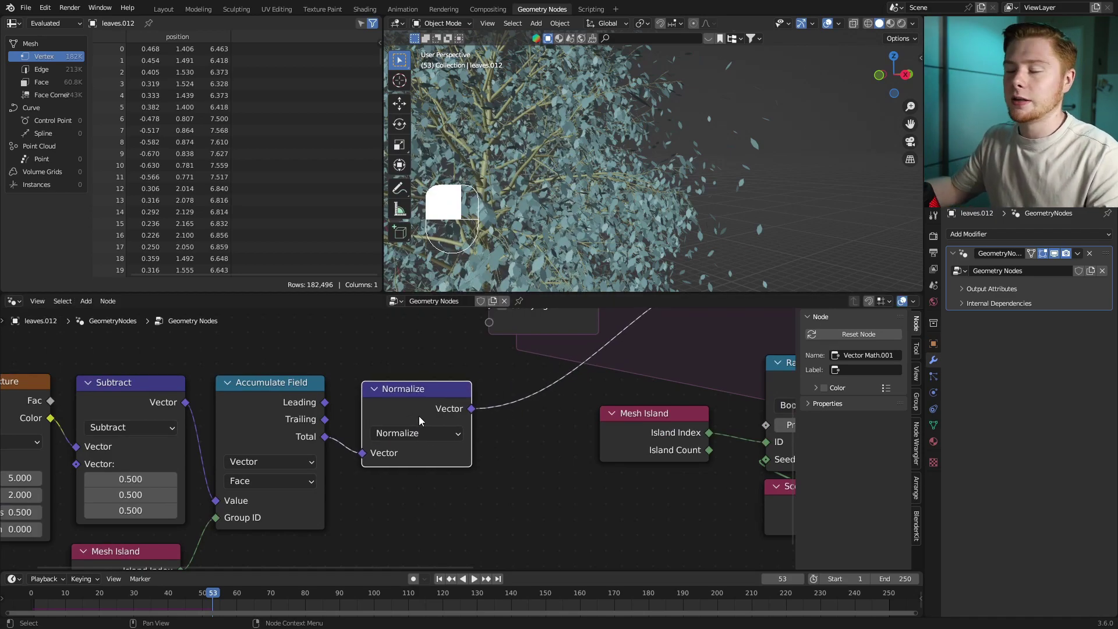
key("space")
key("space")
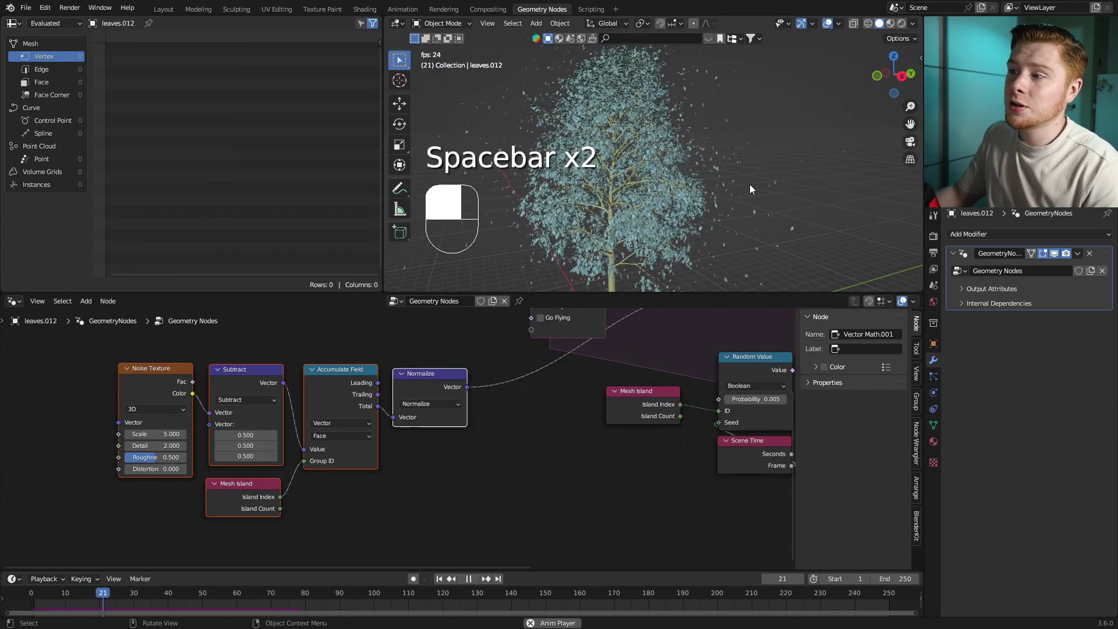
key("space")
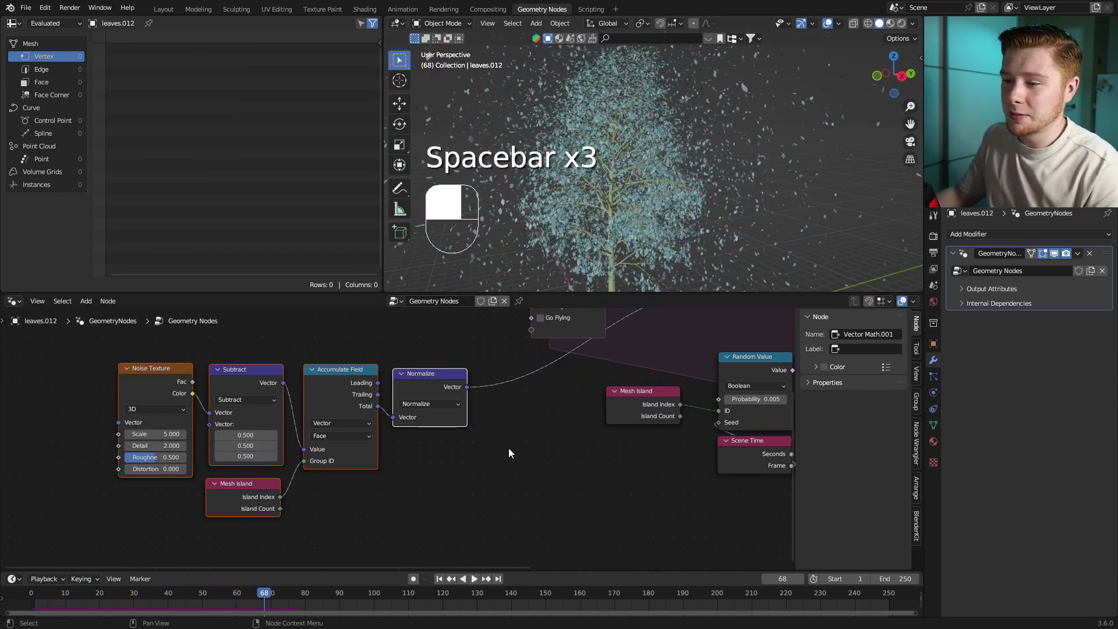
Insert another Vector Math node on the link between Normalize and the Set Position's Offset
scroll(421, 446, "up", 2)
key("shift+a")
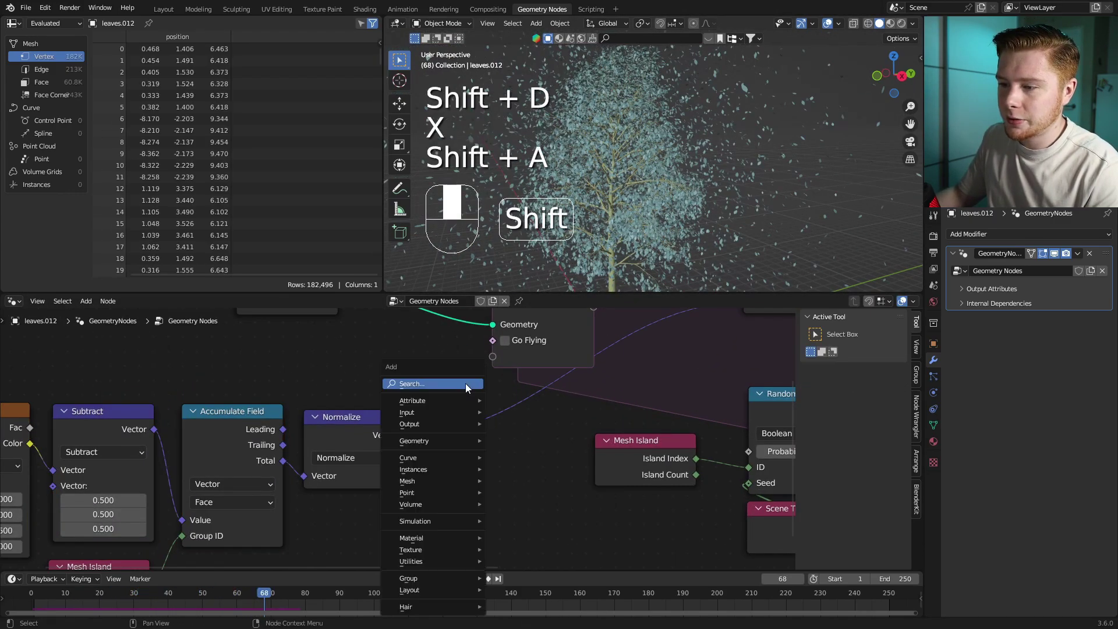
left_click(466, 385)
type("vec")
key("Return")
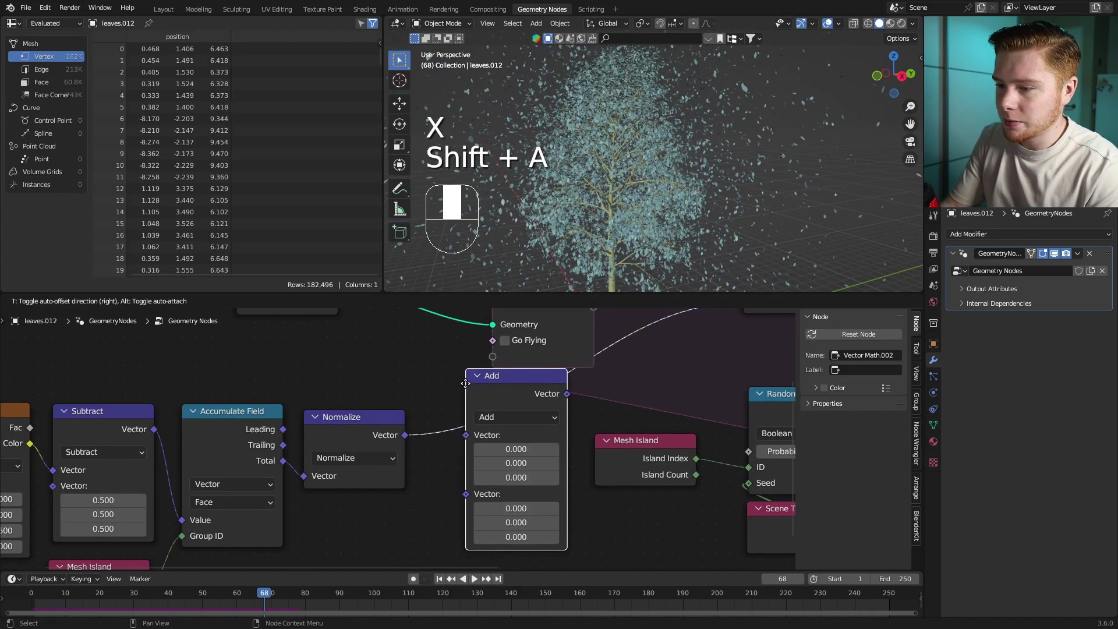
left_click(465, 383)
Set the inserted Vector Math node's operation to Scale with a factor of 0.1
left_click(516, 417)
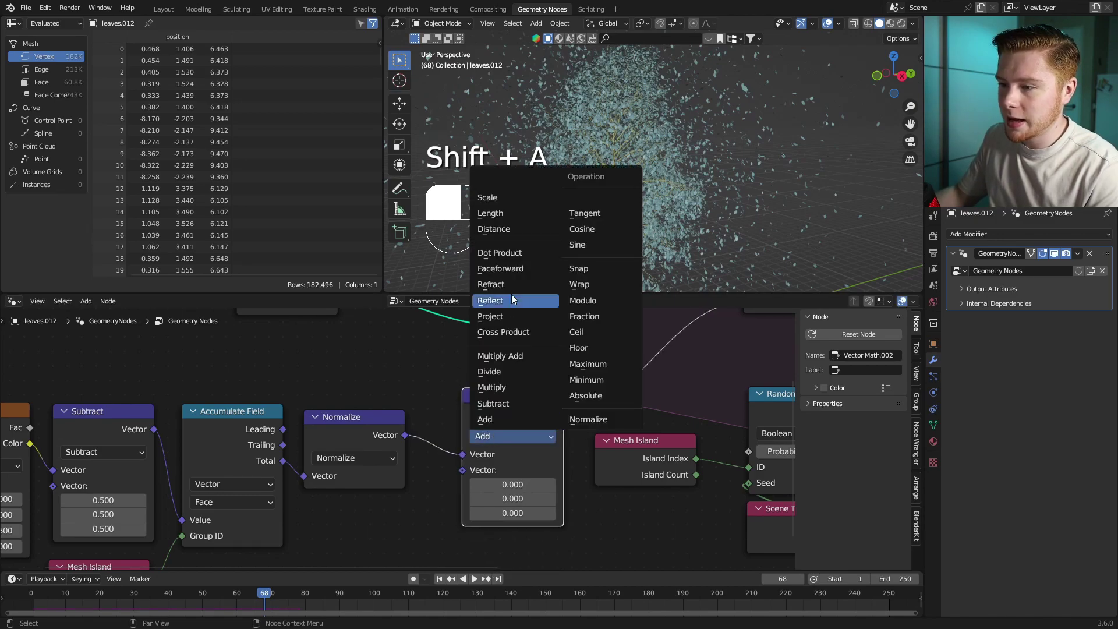
left_click(502, 201)
left_click(512, 471)
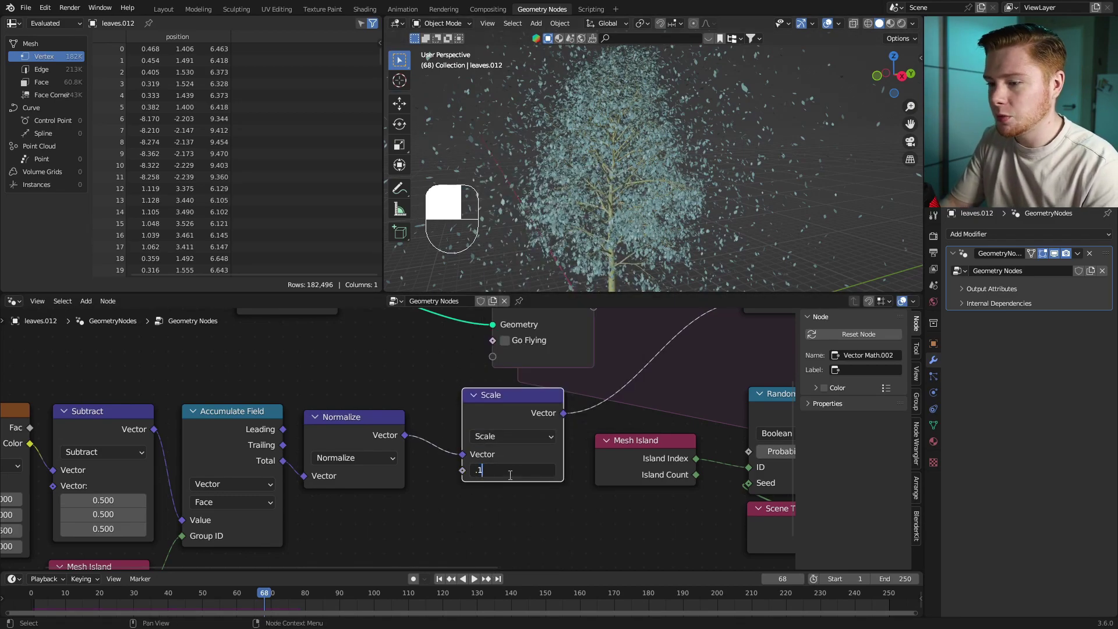
type(".1")
key("Return")
key("Home")
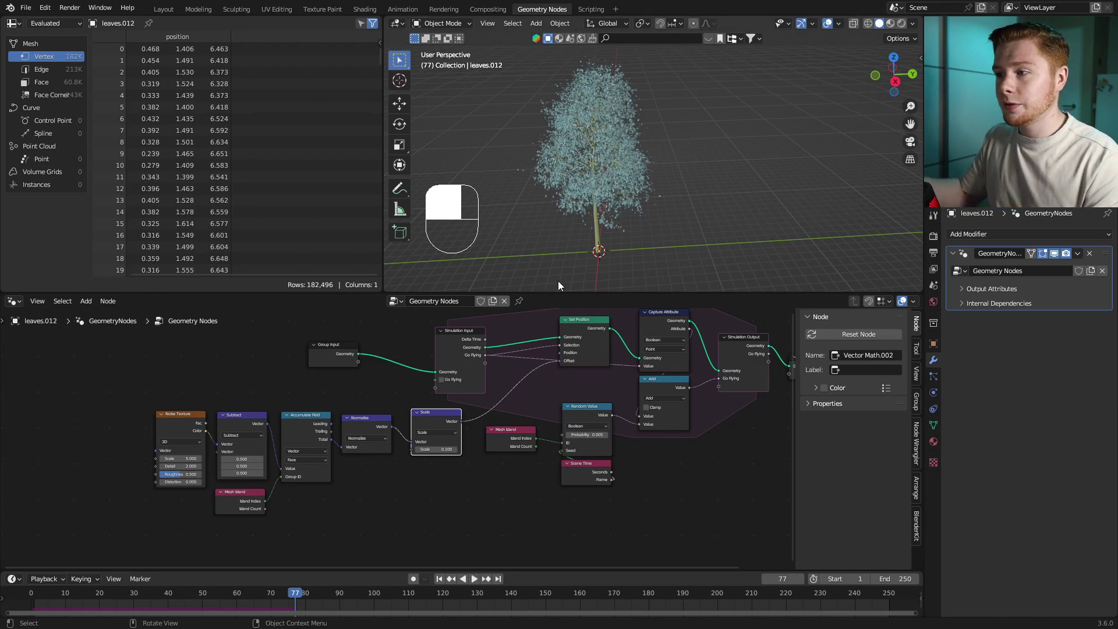
In top view, add a Plain Axes empty and move it beside the tree, about 10.4 m along X
middle_click_drag(735, 239, 652, 170, "shift")
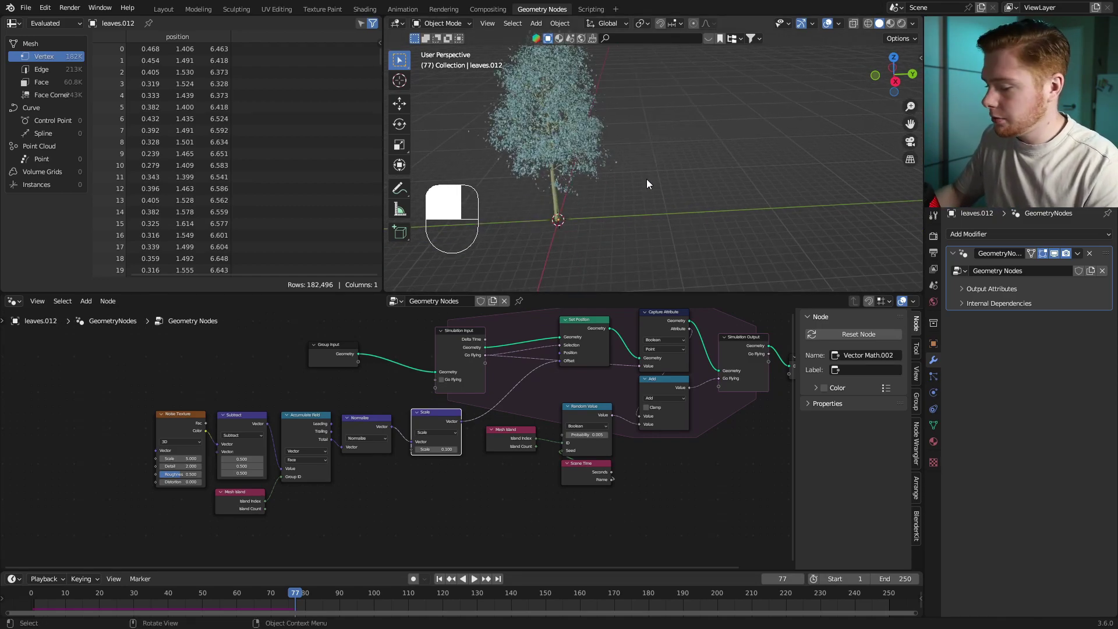
key("KP_7")
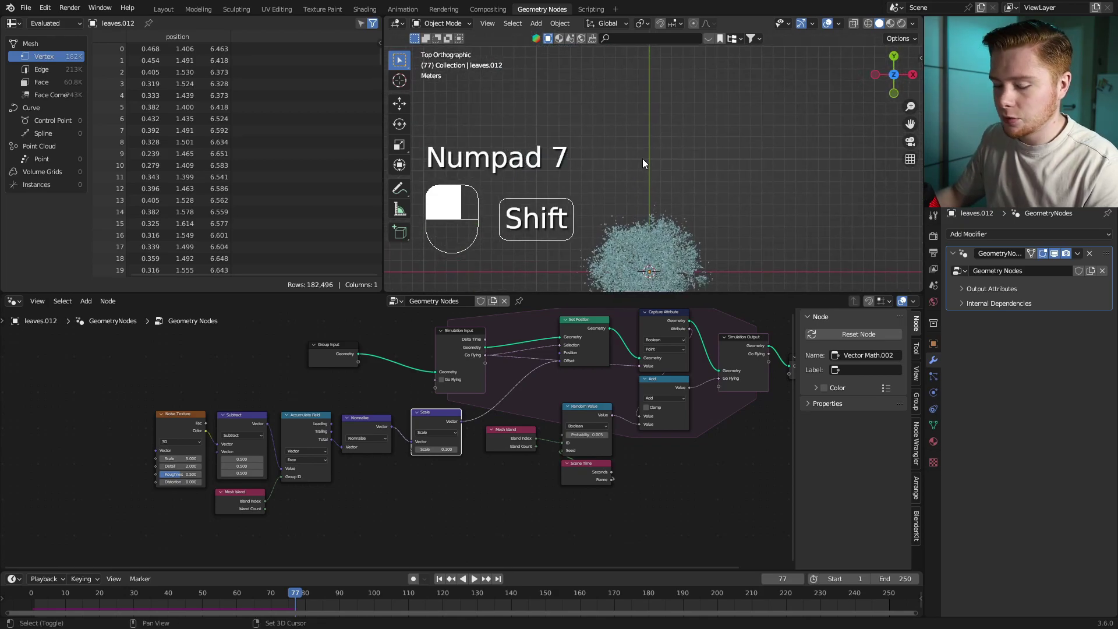
middle_click_drag(679, 171, 628, 79, "shift")
key("shift+a")
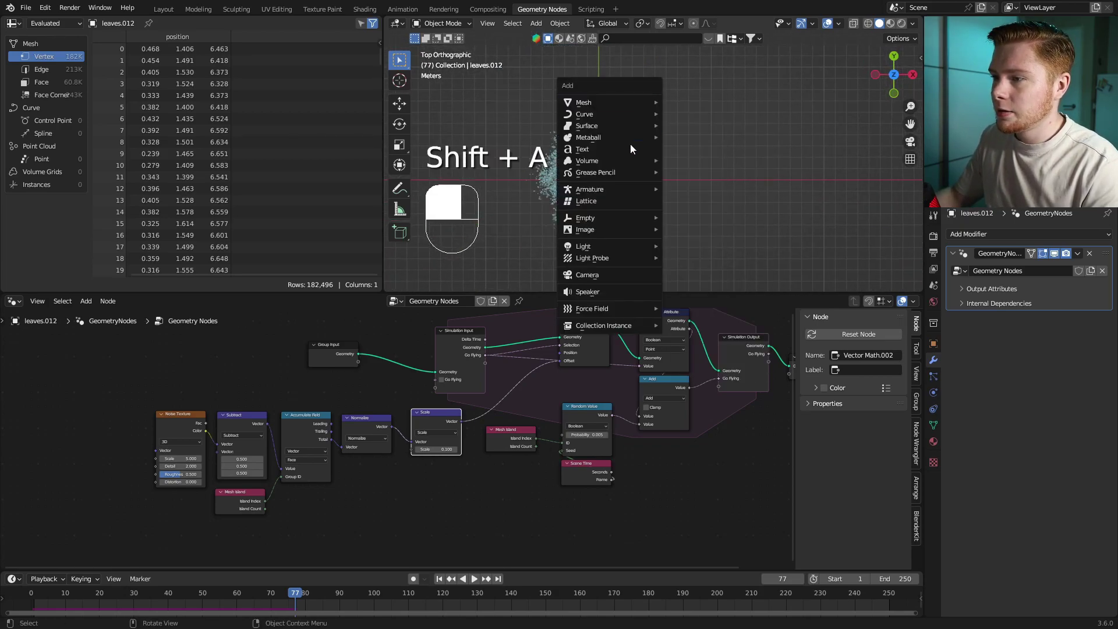
mouse_move(603, 217)
left_click(687, 218)
key("g")
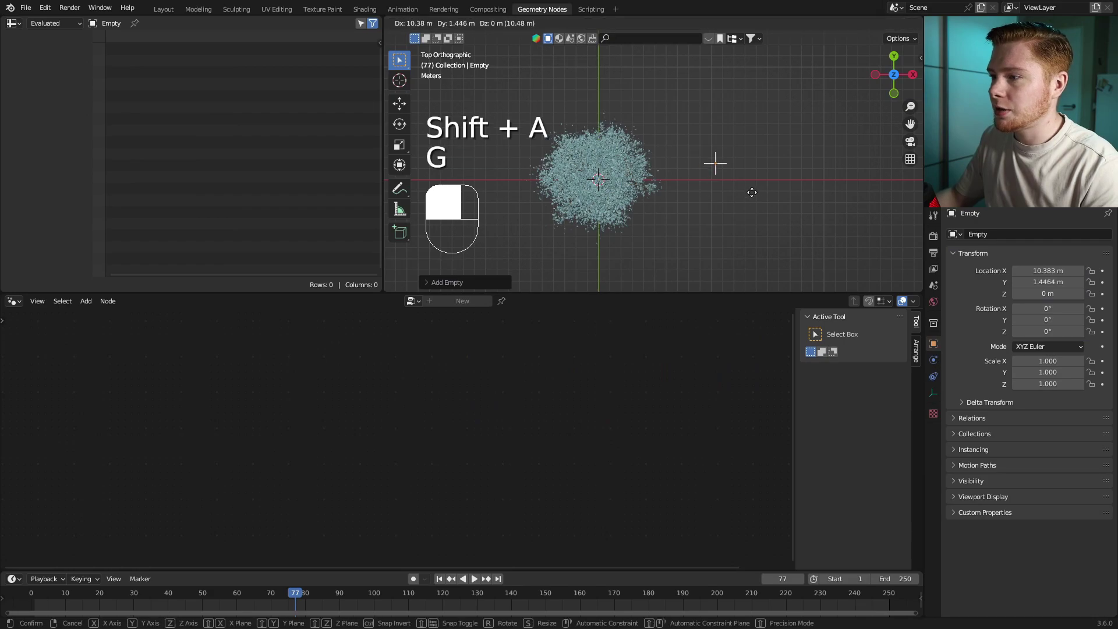
left_click(716, 219)
Duplicate the empty and place the copy at about X 10.4 m, Y -4.7 m
middle_click_drag(717, 222, 694, 190, "shift")
key("shift+d")
left_click(703, 214)
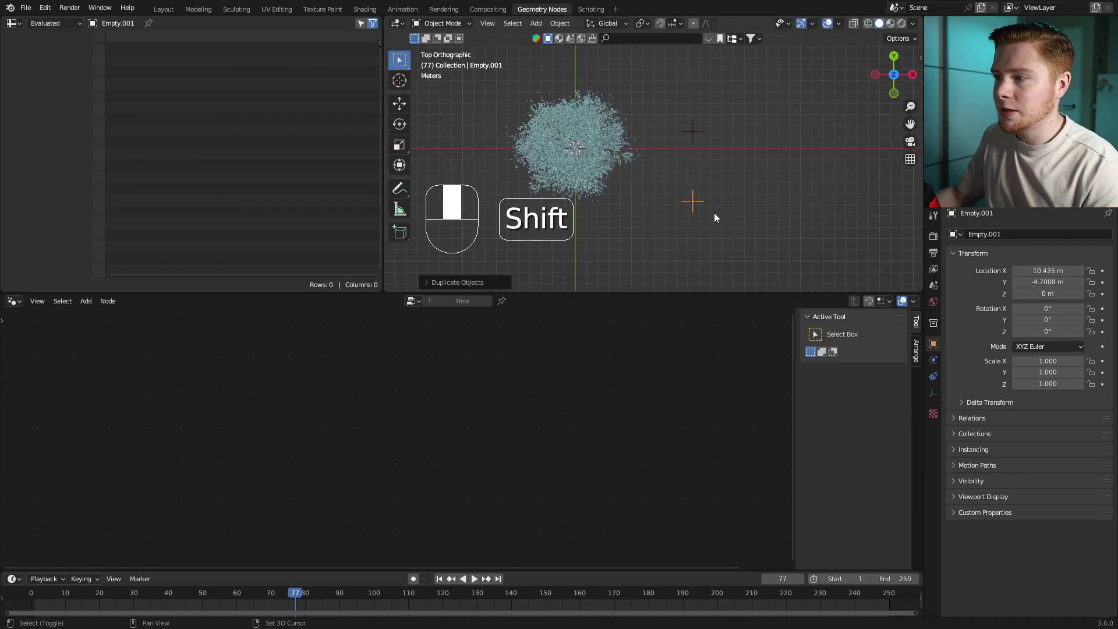
middle_click_drag(714, 212, 675, 214, "shift")
scroll(675, 214, "up", 2)
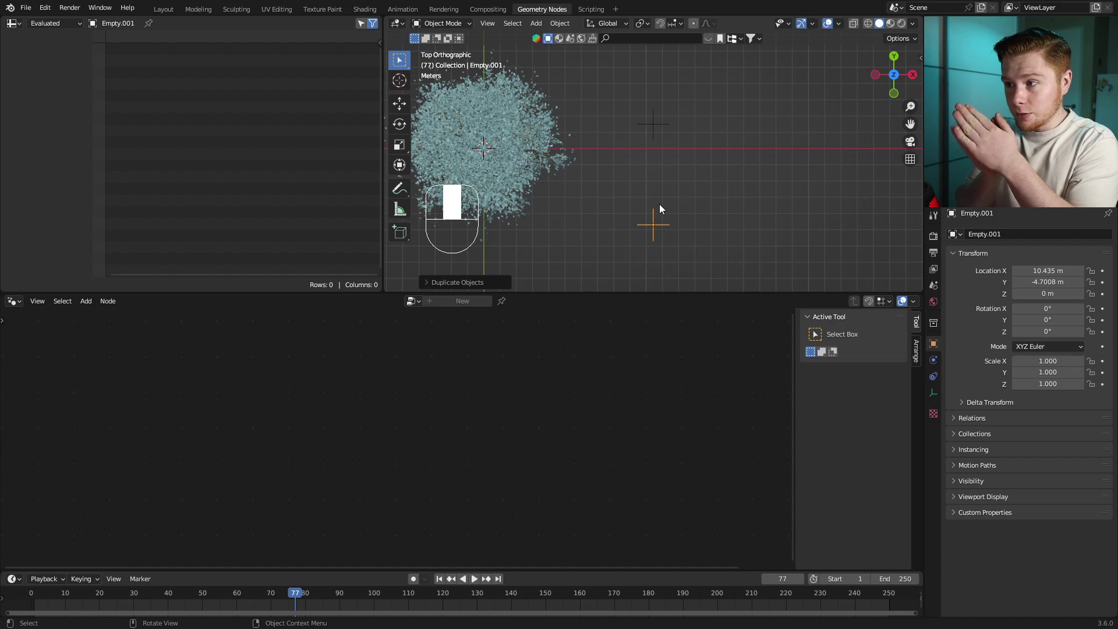
Rename the original empty as Point1
left_click(637, 124)
double_click(993, 60)
type("Pont1")
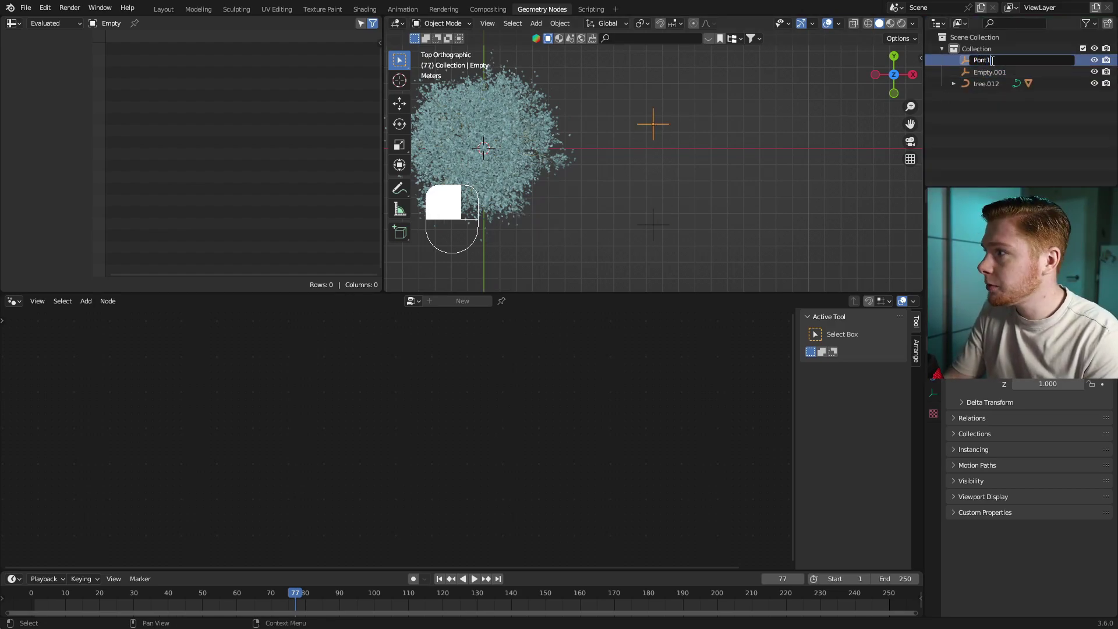
key("Return")
Rename the duplicated empty as Point2
left_click(652, 227)
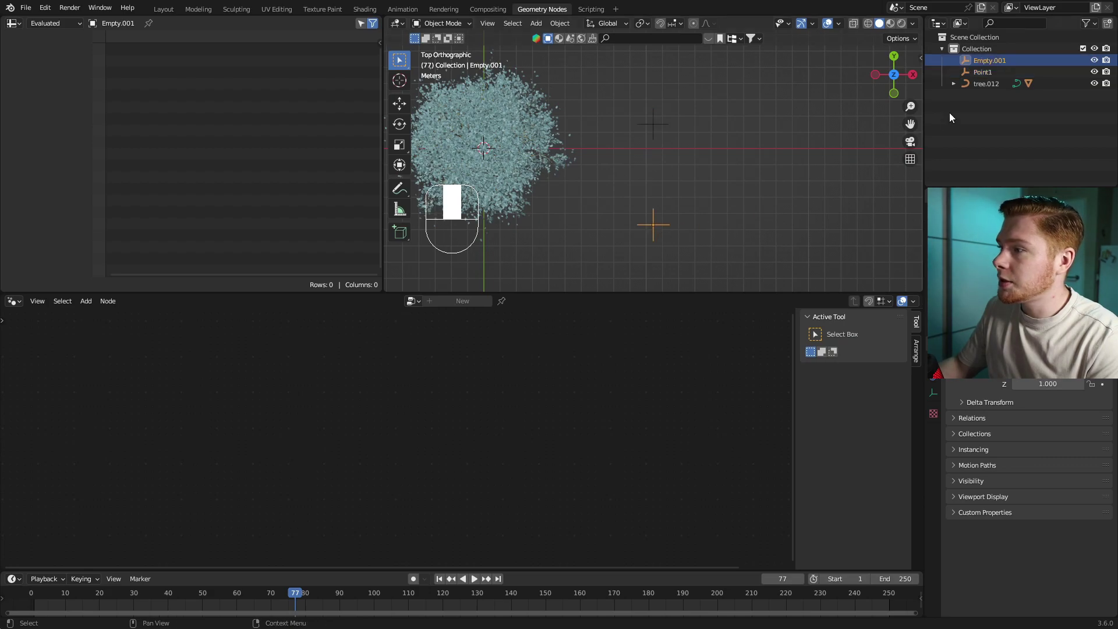
double_click(989, 60)
type("Point2")
key("Return")
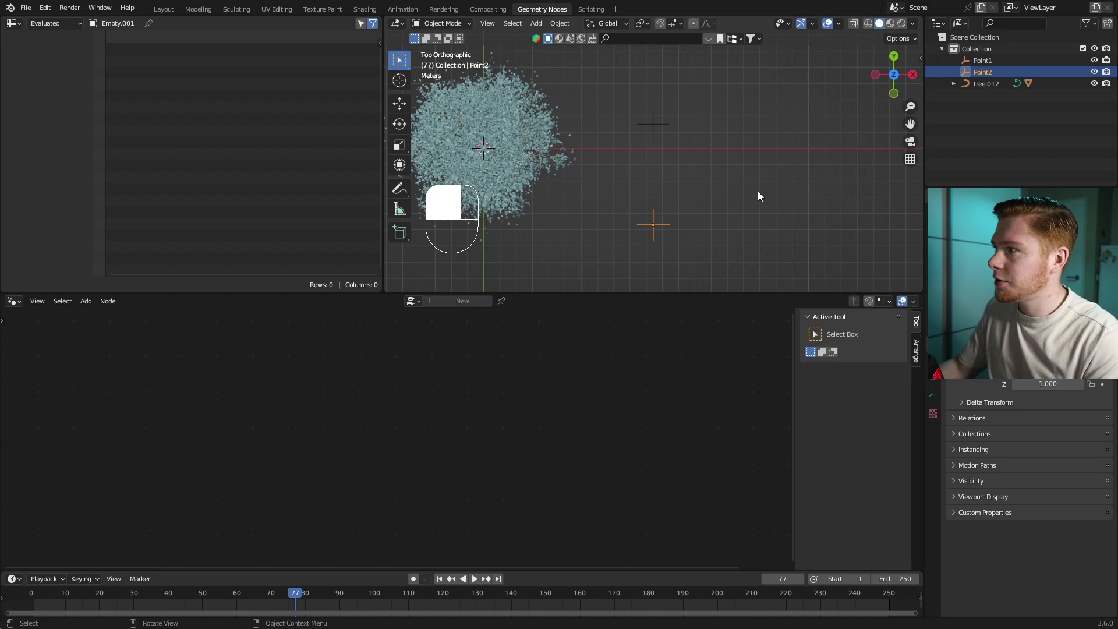
Select the tree's leaves and bring the Point1 empty into their node tree as an Object Info node below the noise chain
middle_click_drag(756, 190, 733, 170)
left_click(585, 188)
scroll(735, 170, "down", 2)
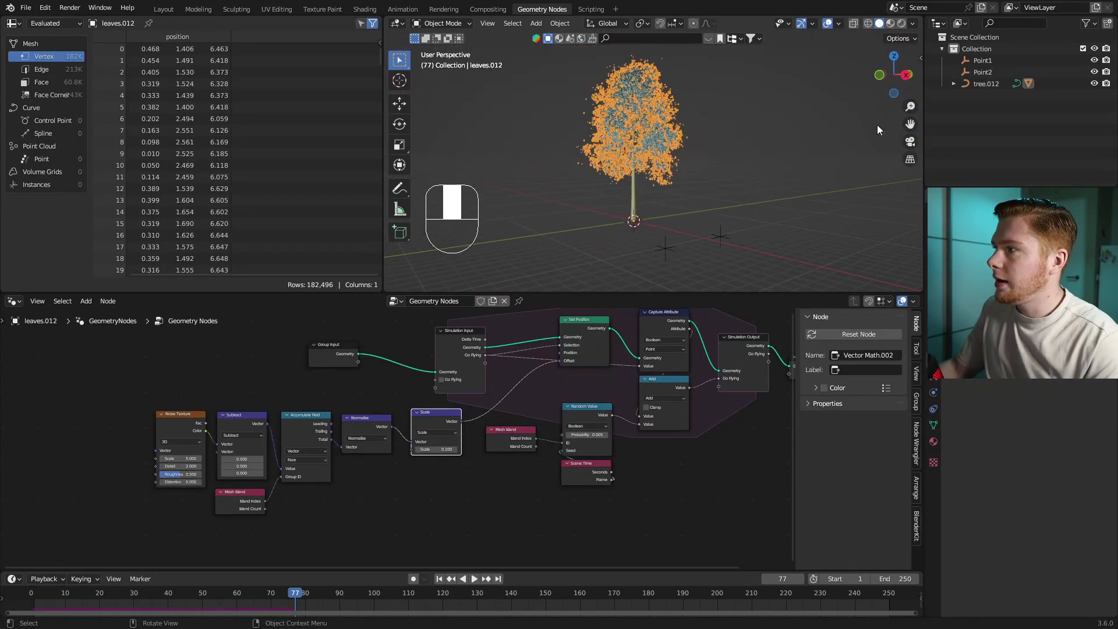
left_click(990, 60)
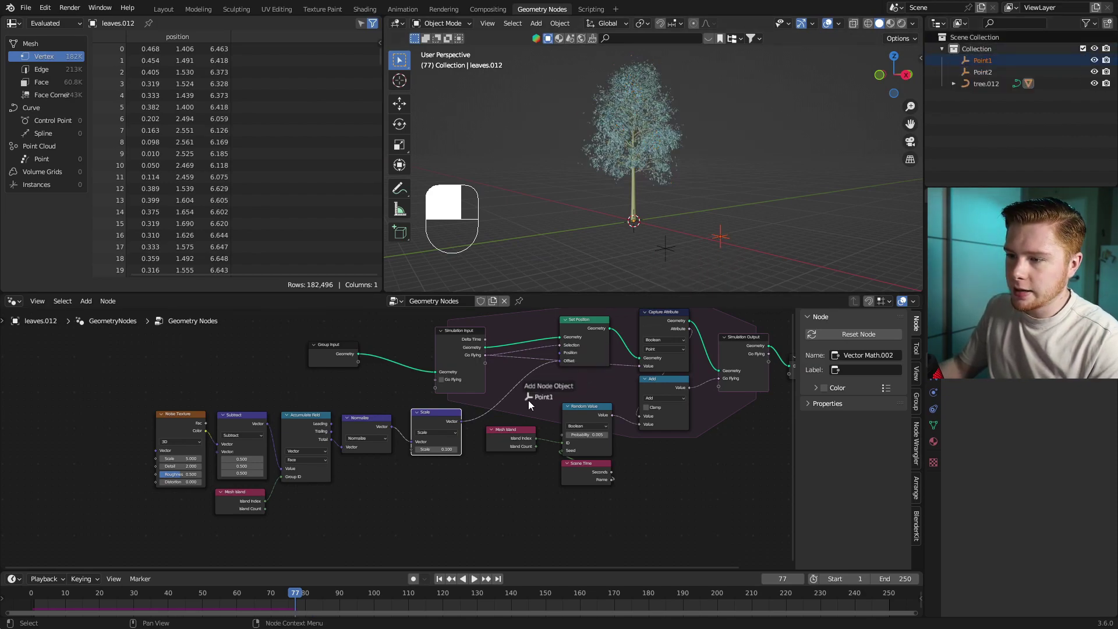
left_click_drag(364, 475, 362, 474)
middle_click_drag(394, 490, 429, 464)
scroll(430, 464, "up", 4)
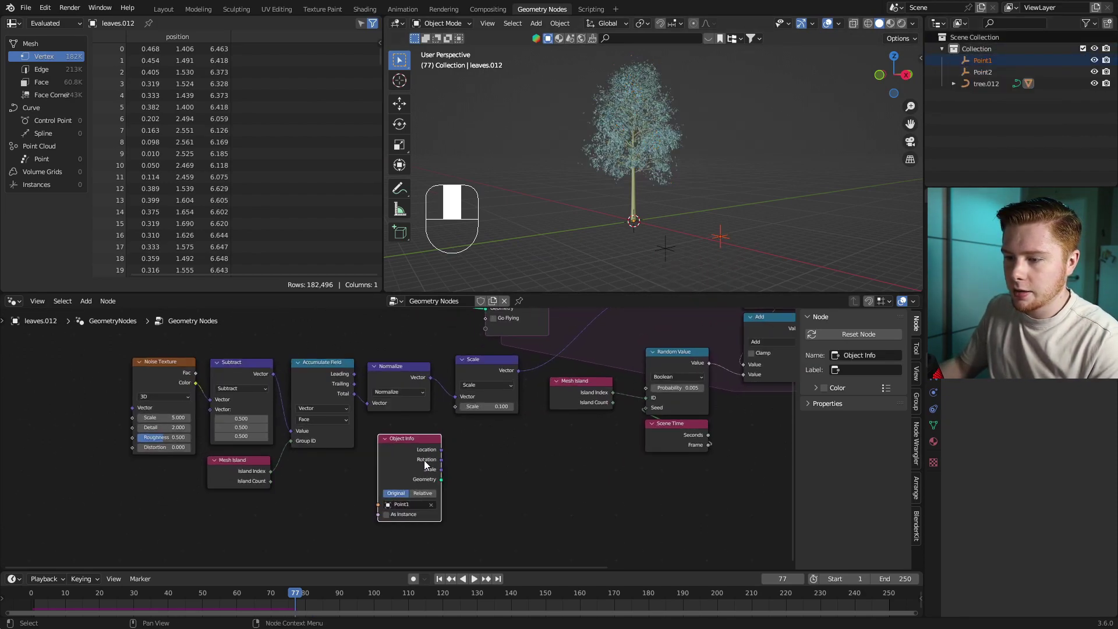
Set the Point1 Object Info node to Relative and add a second Relative Object Info node for Point2 beneath it
left_click_drag(429, 464, 409, 480)
scroll(428, 349, "down", 3)
left_click_drag(982, 72, 424, 523)
key("KP_Decimal")
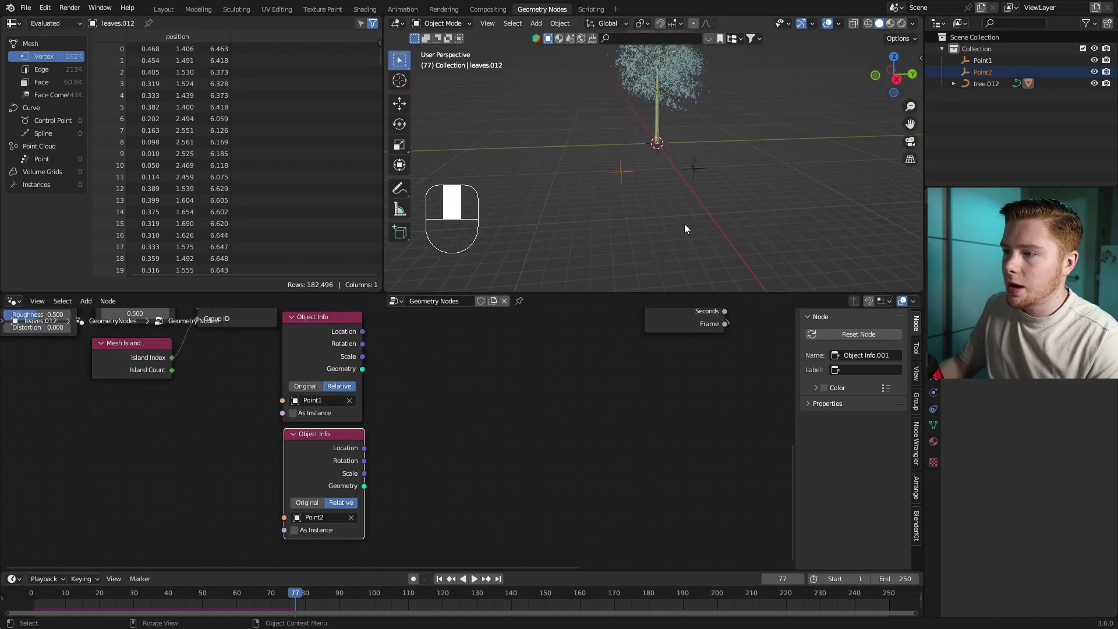
scroll(684, 223, "up", 3)
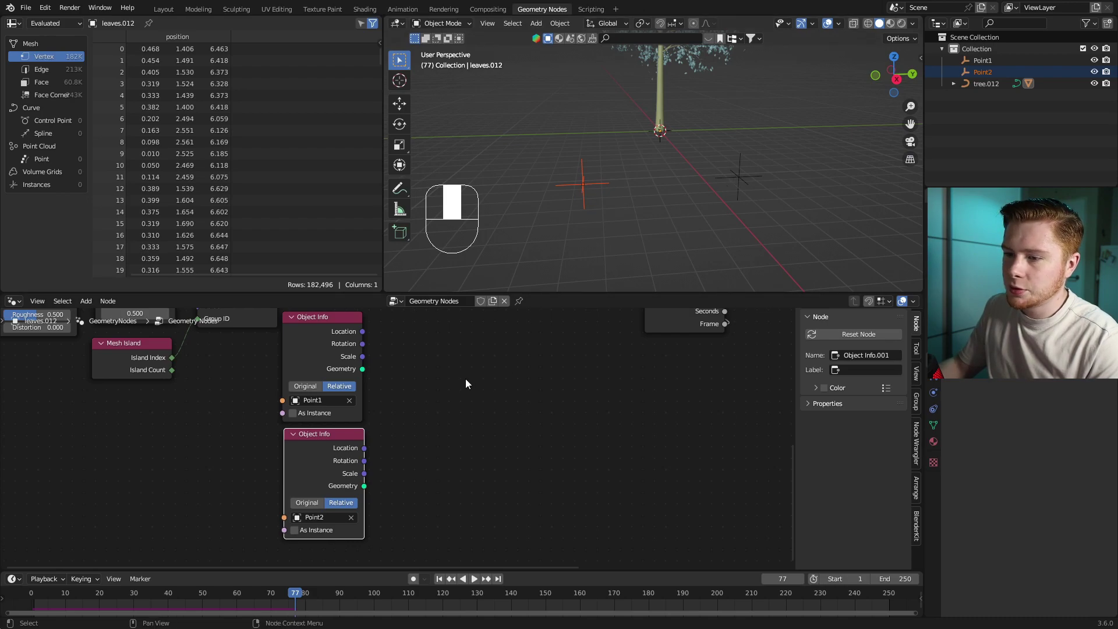
Add a Vector Math node set to Subtract and feed it the Location outputs of Point1 and Point2, in that order
key("shift+a")
type("add")
key("Return")
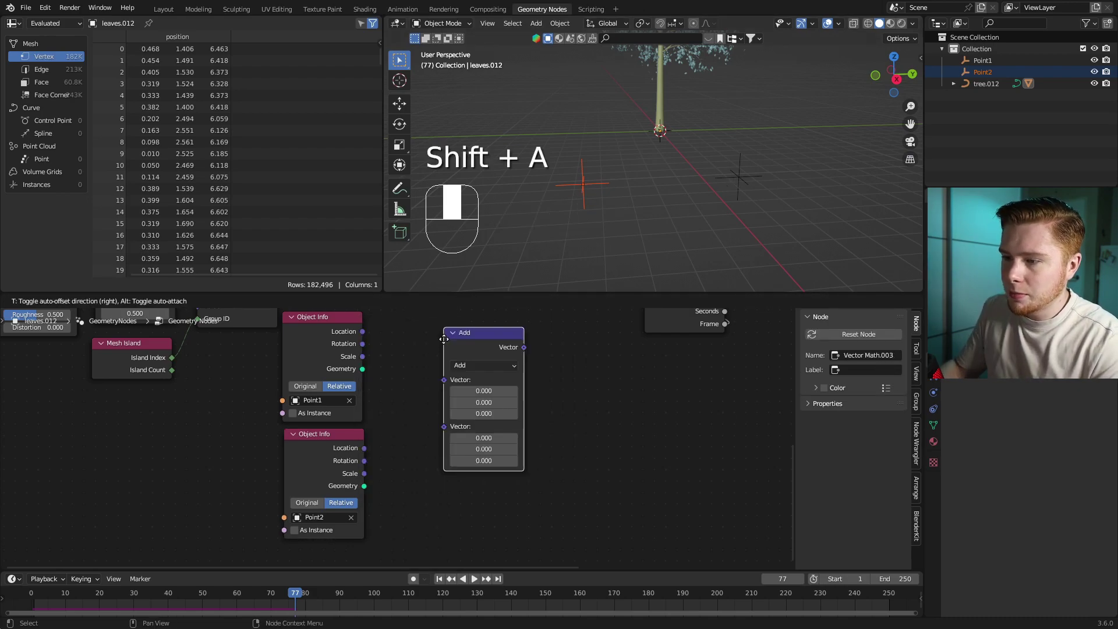
left_click(409, 351)
left_click(436, 375)
left_click(439, 404)
left_click_drag(363, 332, 409, 406)
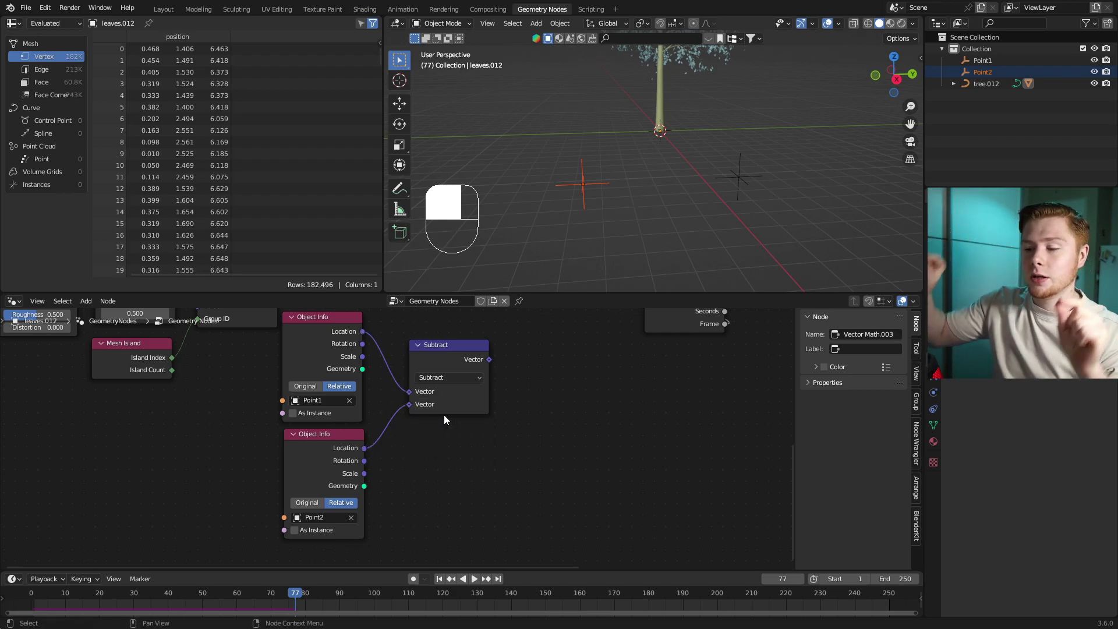
Move the noise chain, from Noise Texture through Normalize with its Mesh Island, away from the Scale node to make room
scroll(444, 408, "down", 3)
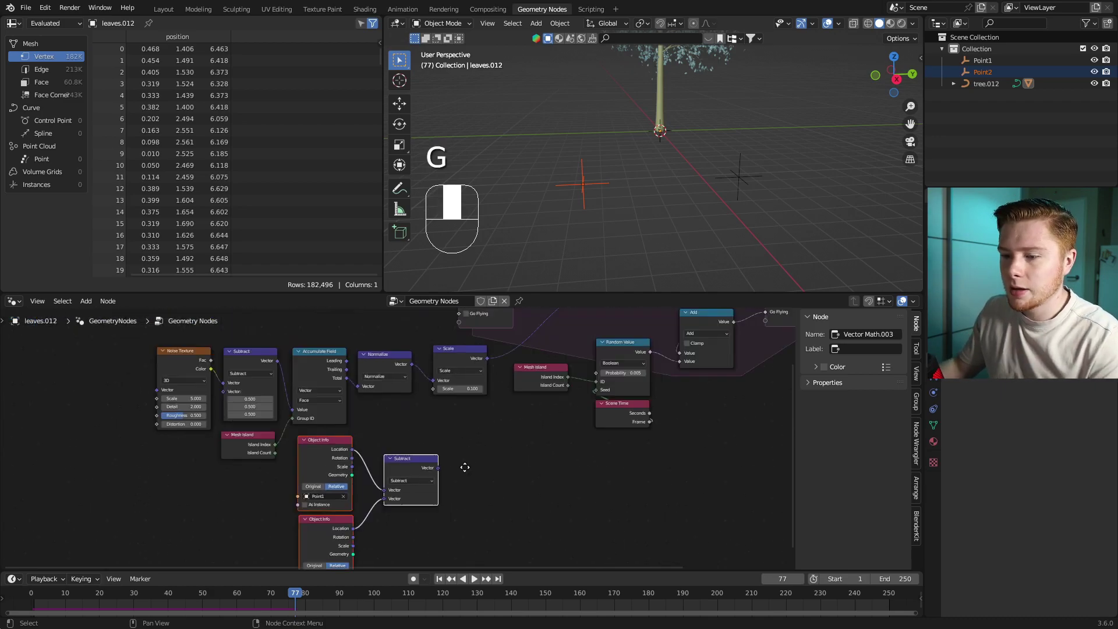
middle_click_drag(409, 411, 501, 445)
left_click_drag(449, 474, 258, 386)
key("g")
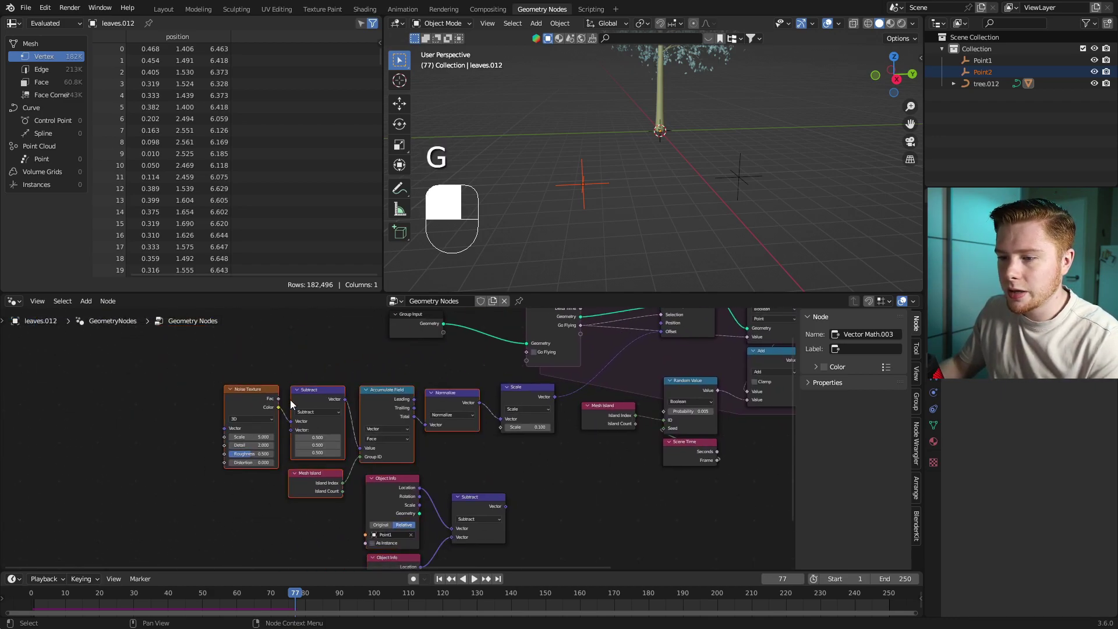
key("g")
left_click(347, 429)
Insert a Vector Math Add node between Normalize and Scale, and link the empties' Subtract result to its second vector
scroll(396, 439, "up", 4)
key("shift+a")
left_click(480, 393)
type("vec m")
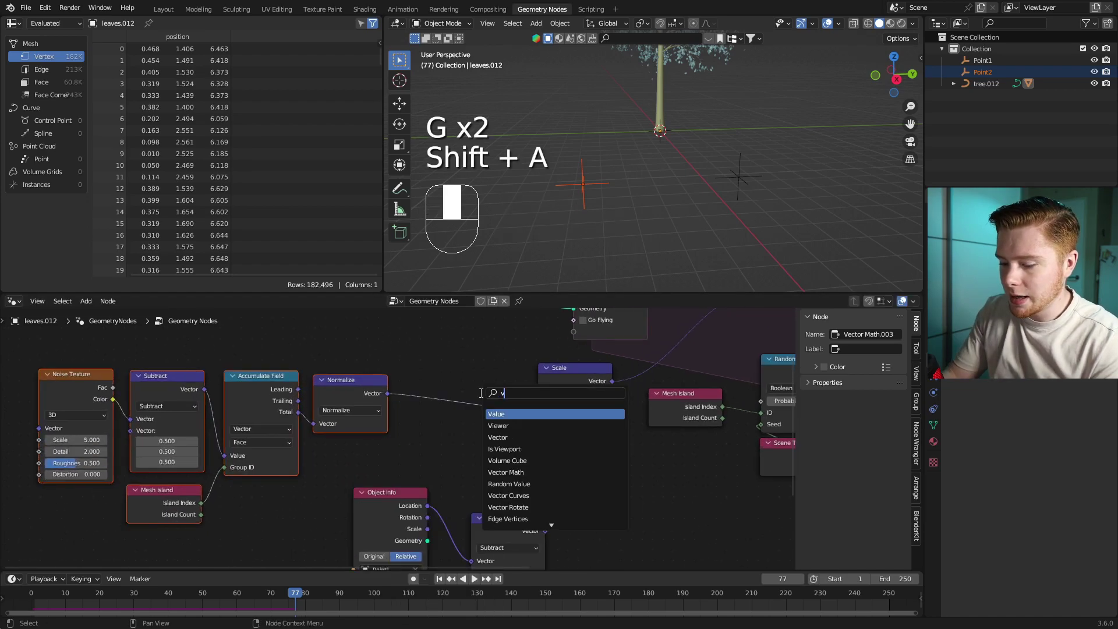
key("Return")
left_click(440, 350)
middle_click_drag(513, 500, 485, 455)
left_click_drag(516, 486, 552, 468)
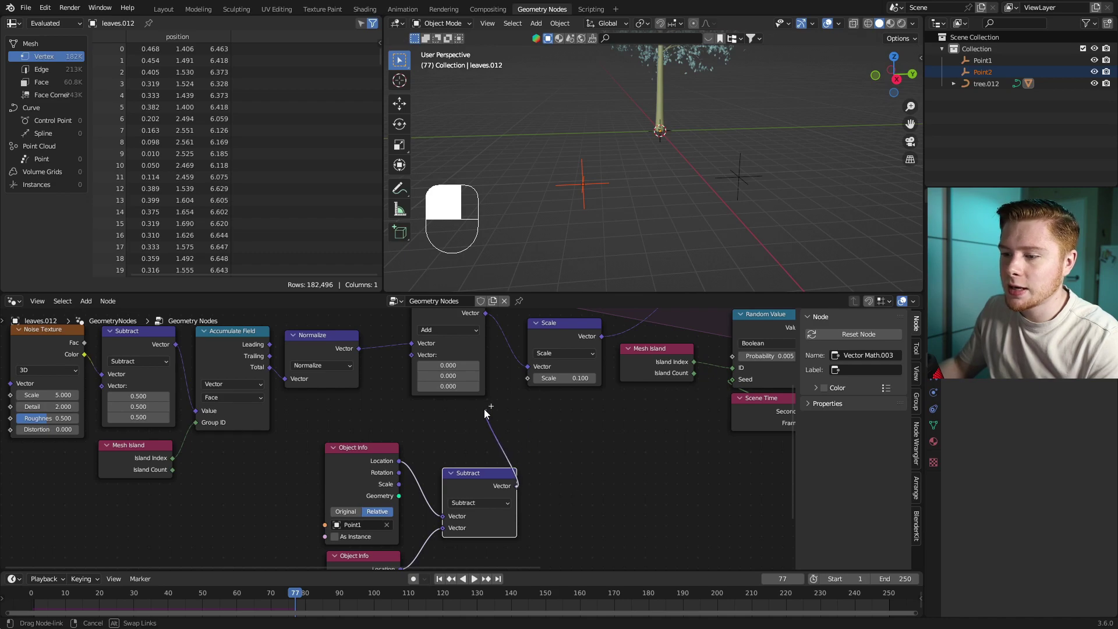
left_click_drag(413, 358, 412, 355)
Play the leaf simulation from the start and examine the flight direction in top view
middle_click_drag(629, 110, 614, 207, "shift")
middle_click_drag(614, 207, 690, 181)
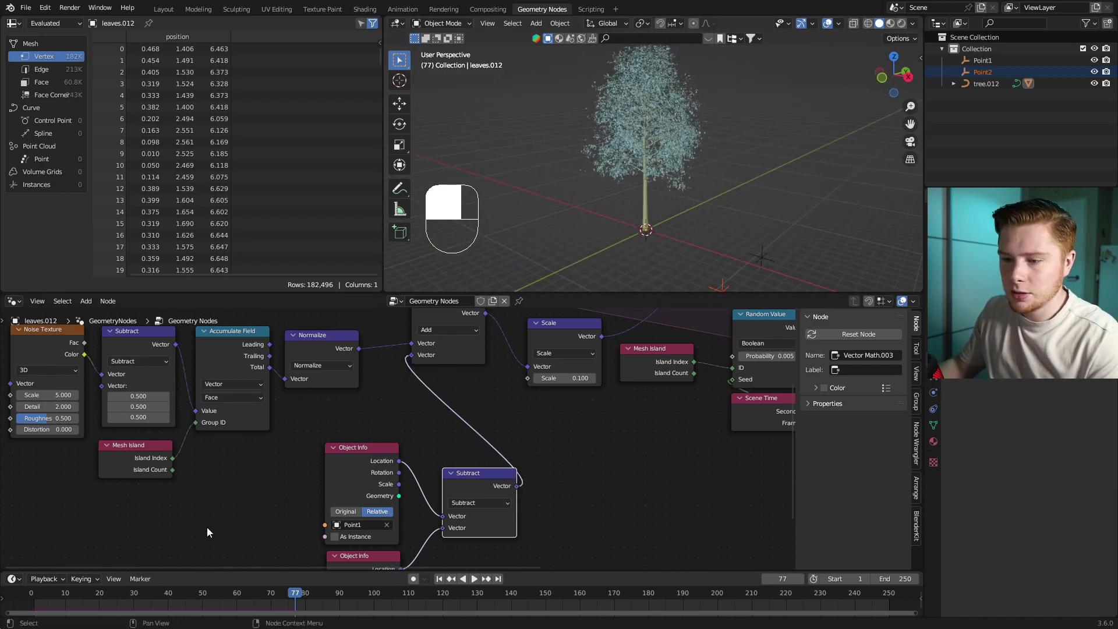
left_click(33, 593)
key("space")
key("KP_7")
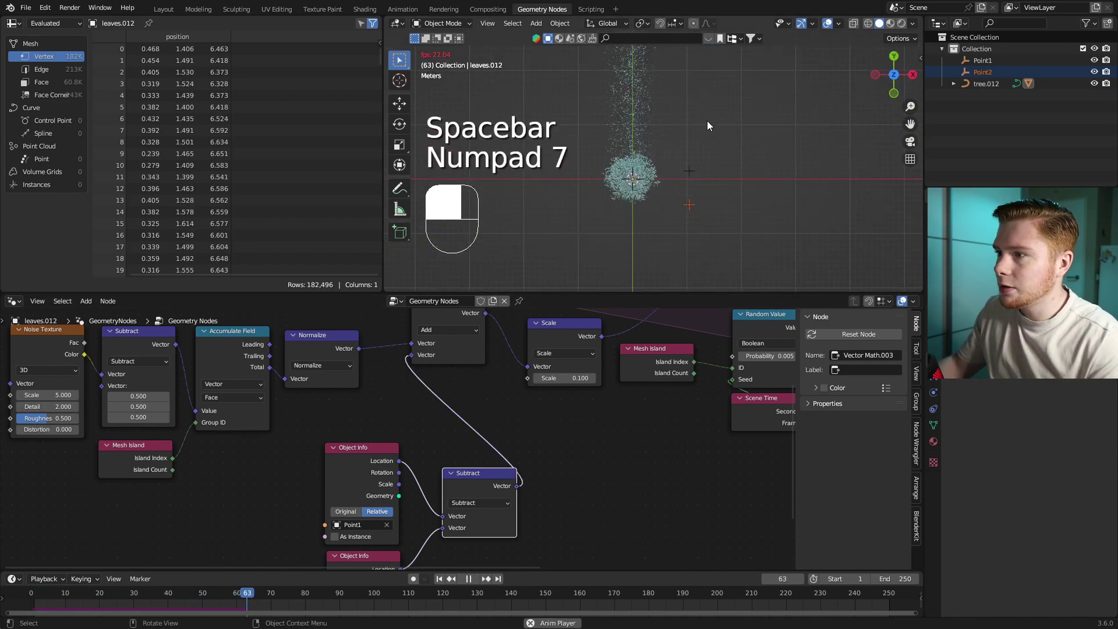
Select both empties and rotate them together in top view to redirect the leaves
left_click_drag(680, 149, 723, 230)
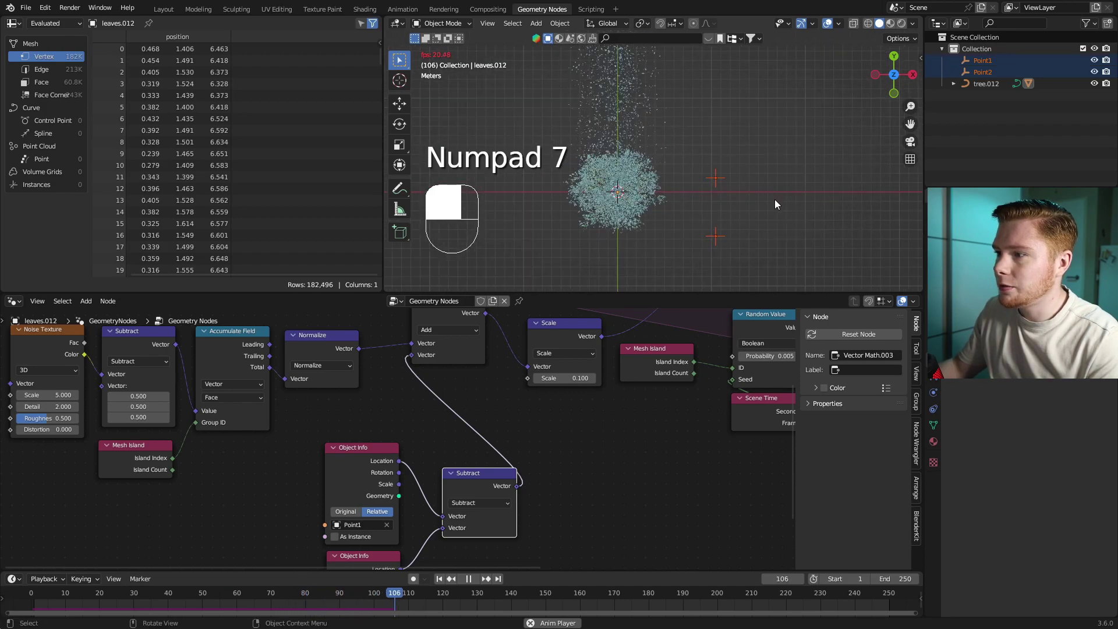
key("r")
left_click(732, 256)
key("r")
left_click(701, 210)
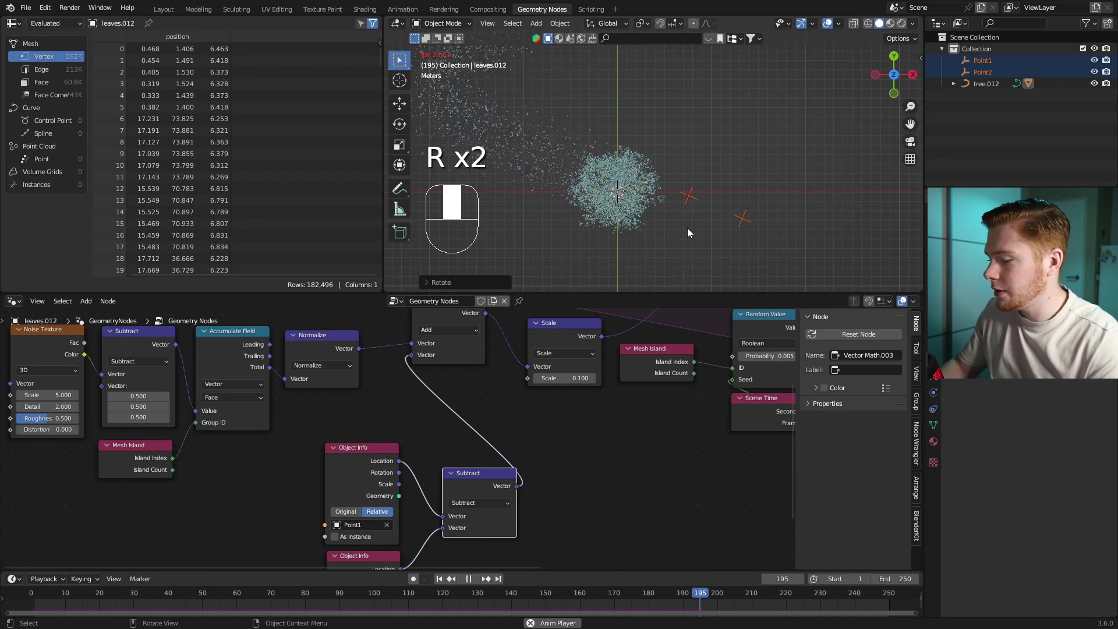
Rotate the two empties in front view to tilt the leaves' flight direction
key("KP_1")
key("r")
left_click(823, 249)
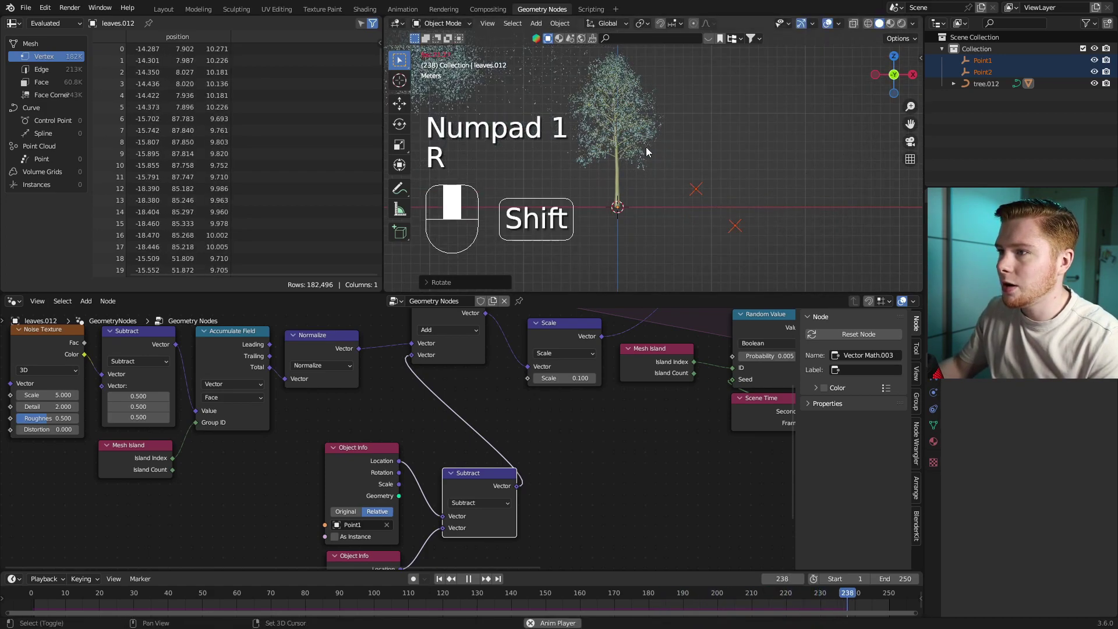
middle_click_drag(644, 142, 661, 189, "shift")
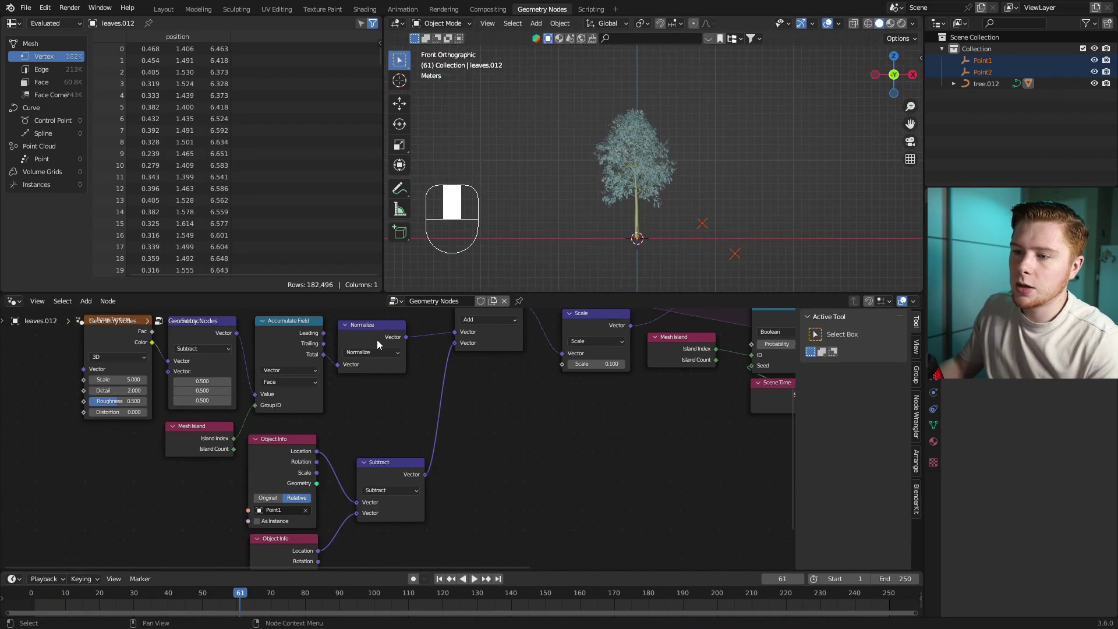
Duplicate the Normalize node and insert the copy between the empties' Subtract node and the Add node
left_click(366, 340)
key("shift+d")
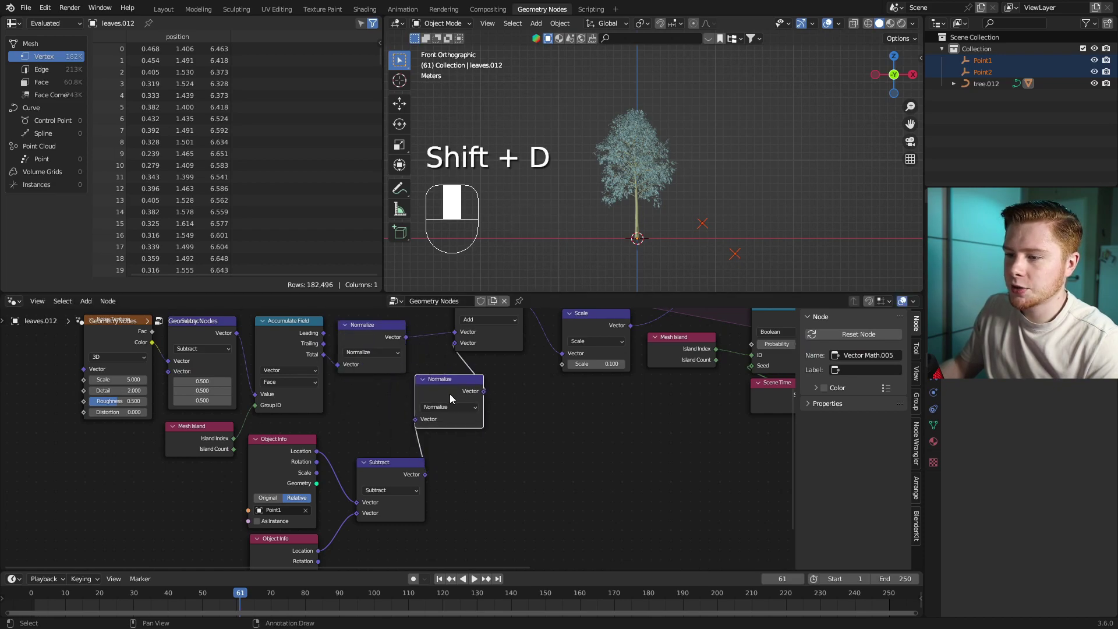
left_click(457, 405)
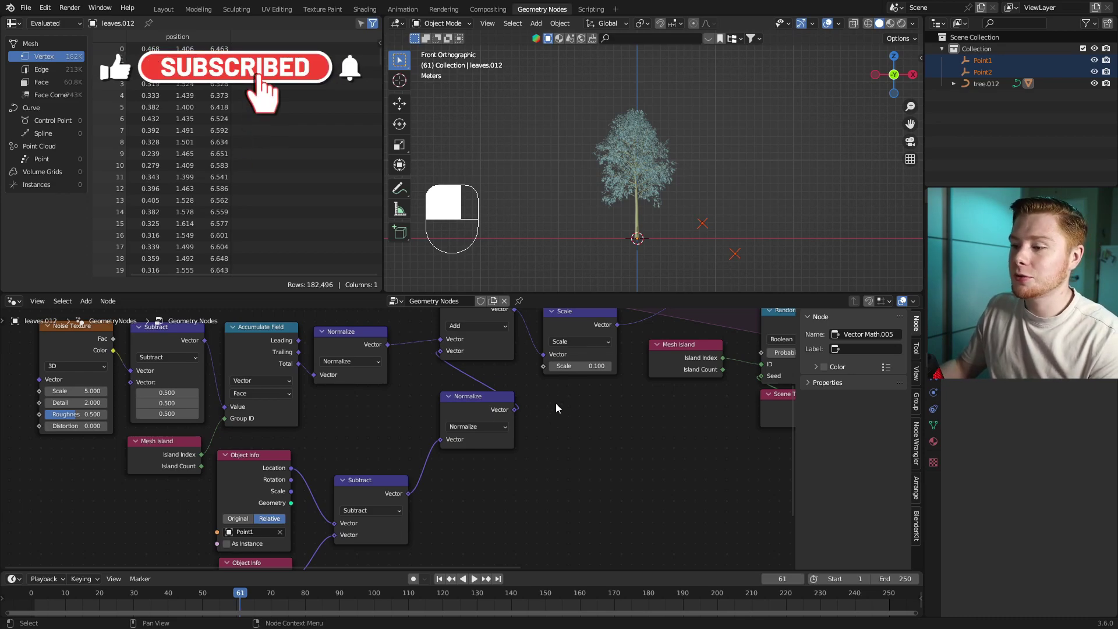
middle_click_drag(553, 407, 423, 462)
left_click_drag(463, 383, 461, 377)
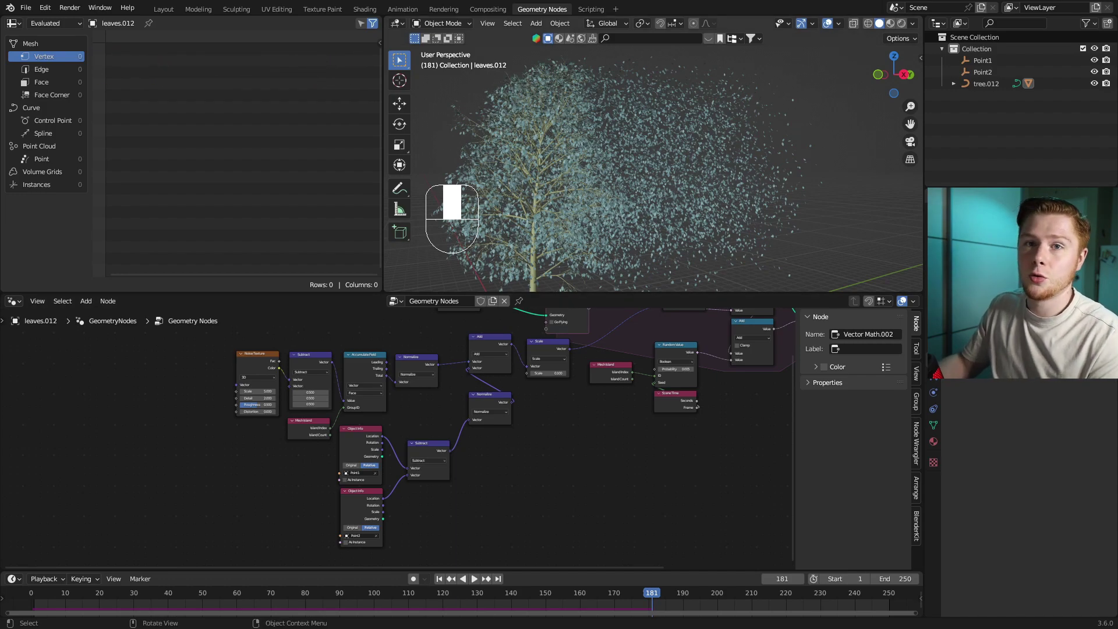
Set the Noise Texture scale to 0.3
middle_click_drag(244, 455, 425, 487)
scroll(456, 490, "up", 10)
middle_click_drag(551, 501, 466, 514)
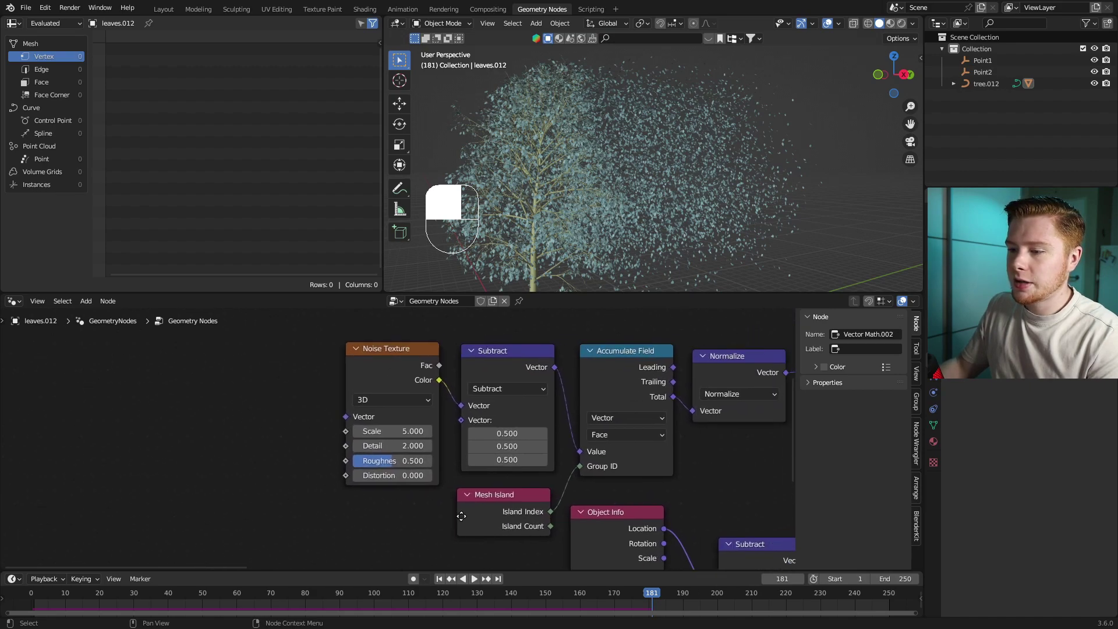
scroll(428, 434, "up", 2)
left_click(409, 436)
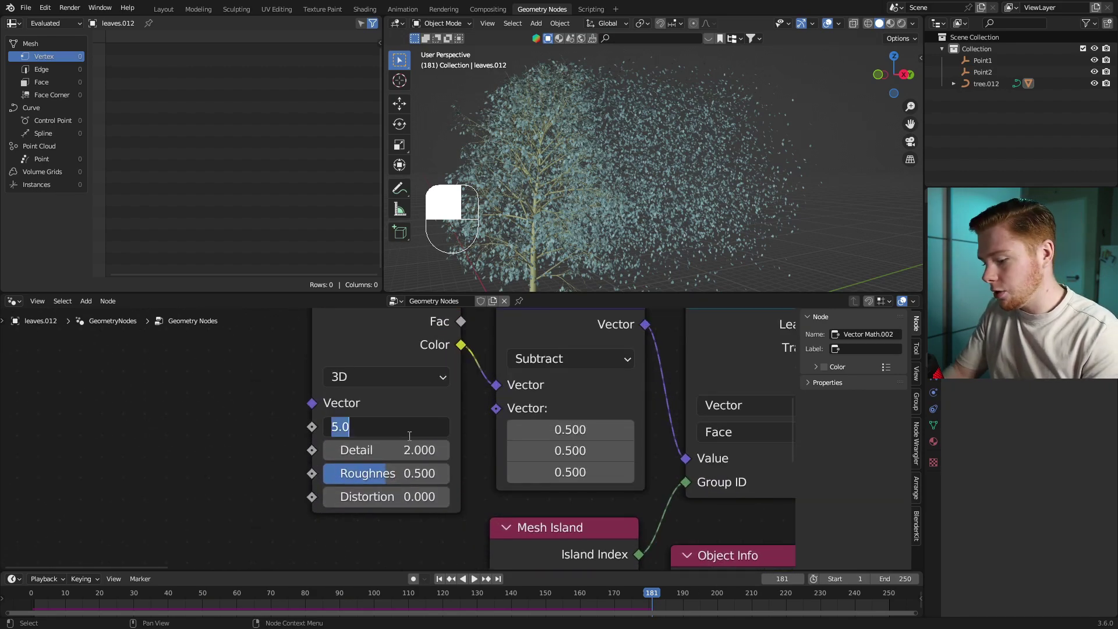
type(".3")
key("Return")
Play the simulation from the start to review the leaf motion with the new noise scale
key("shift+Left")
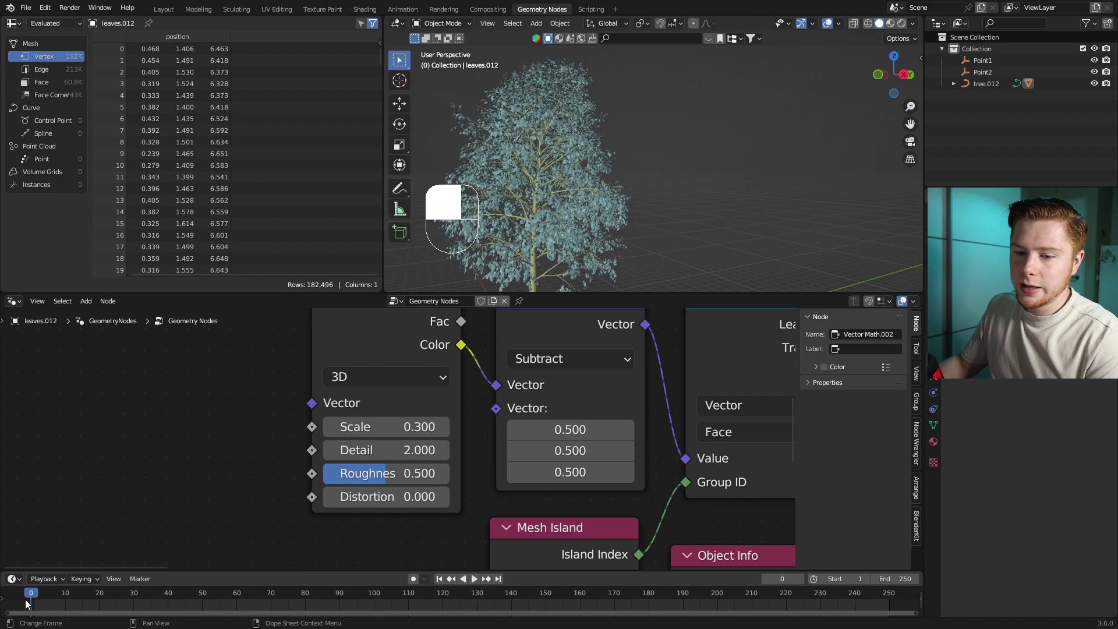
key("space")
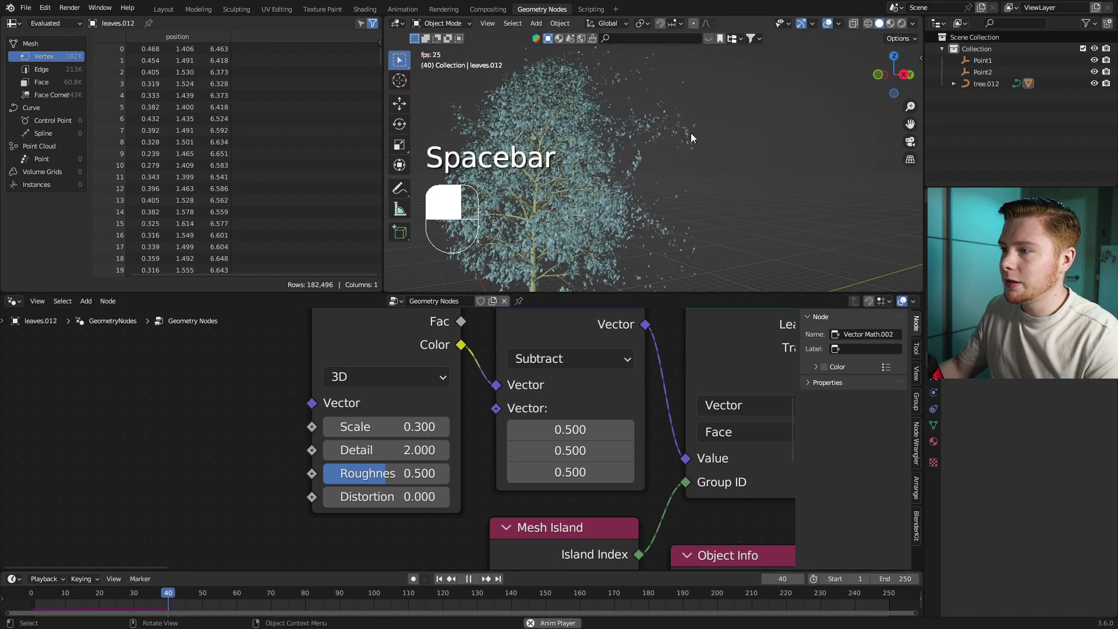
key("space")
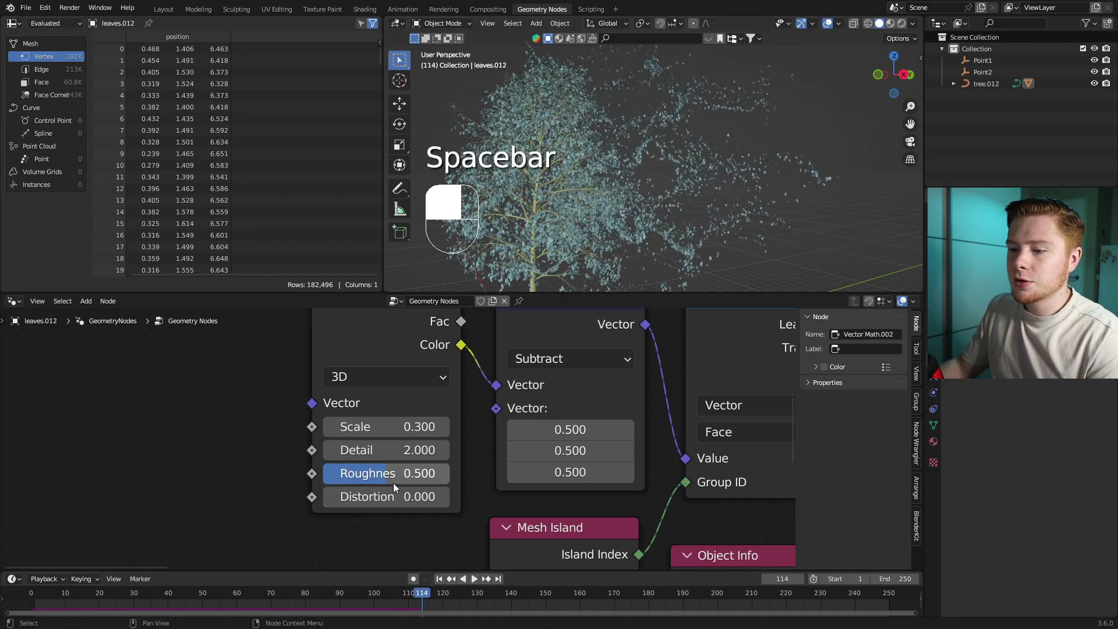
Set the Noise Texture roughness to 1 and replay the simulation from the start
left_click_drag(387, 479, 443, 479)
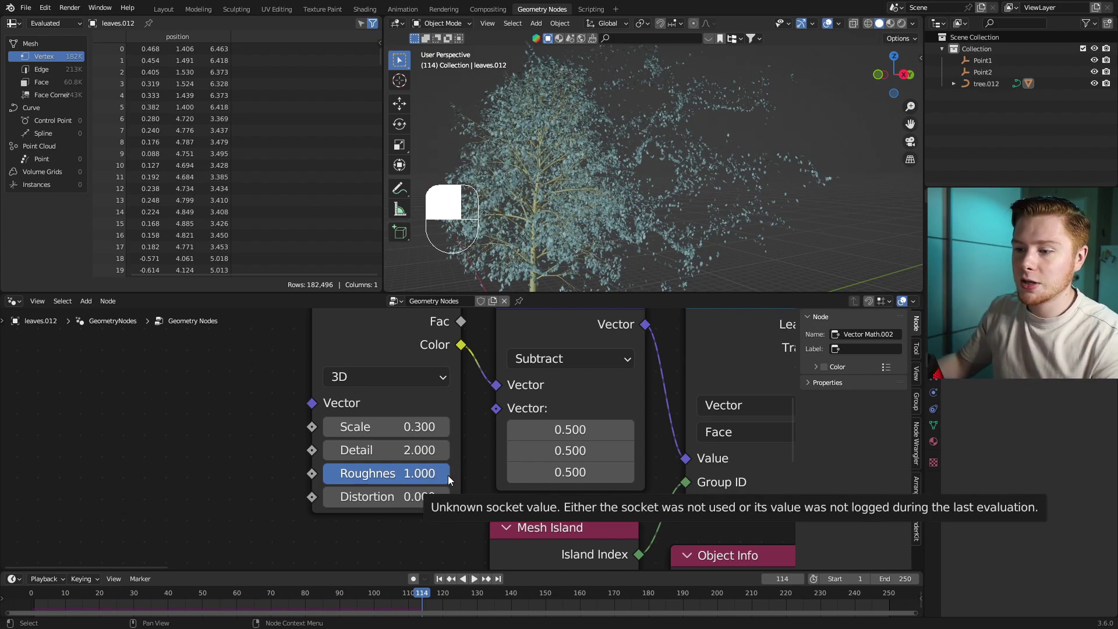
left_click(18, 601)
key("space")
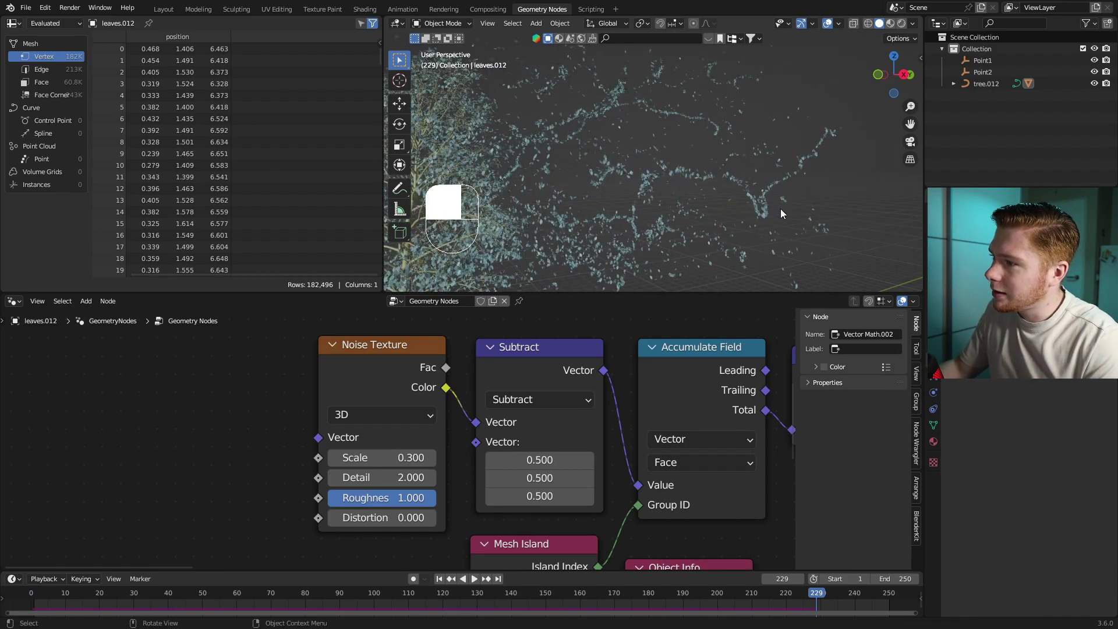
middle_click_drag(701, 201, 669, 212)
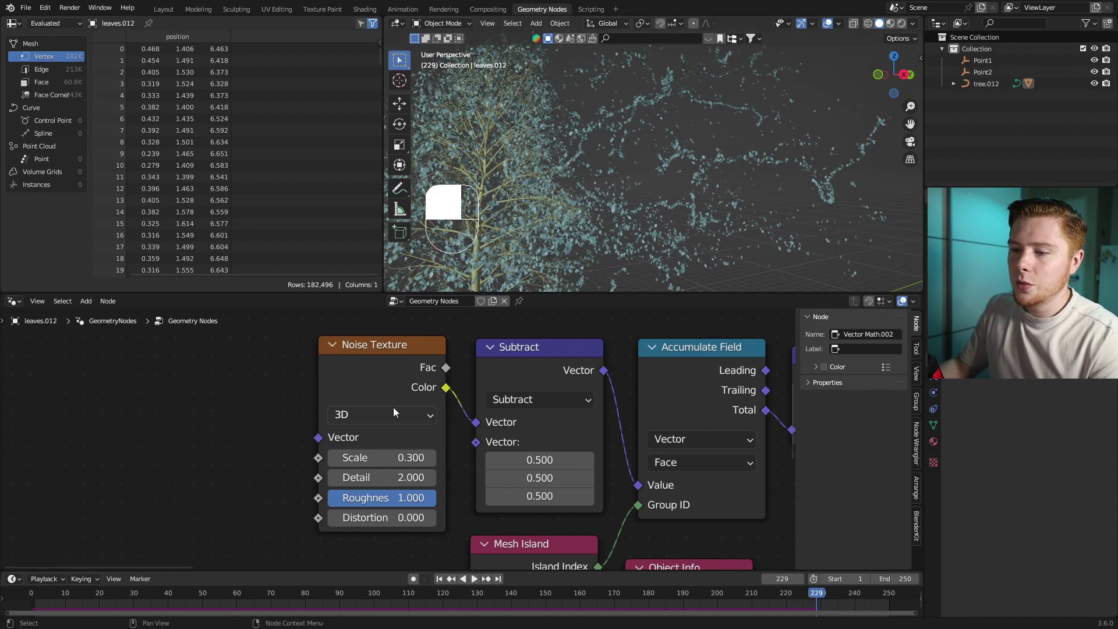
Switch the Noise Texture to 4D and try out its W value
left_click(371, 412)
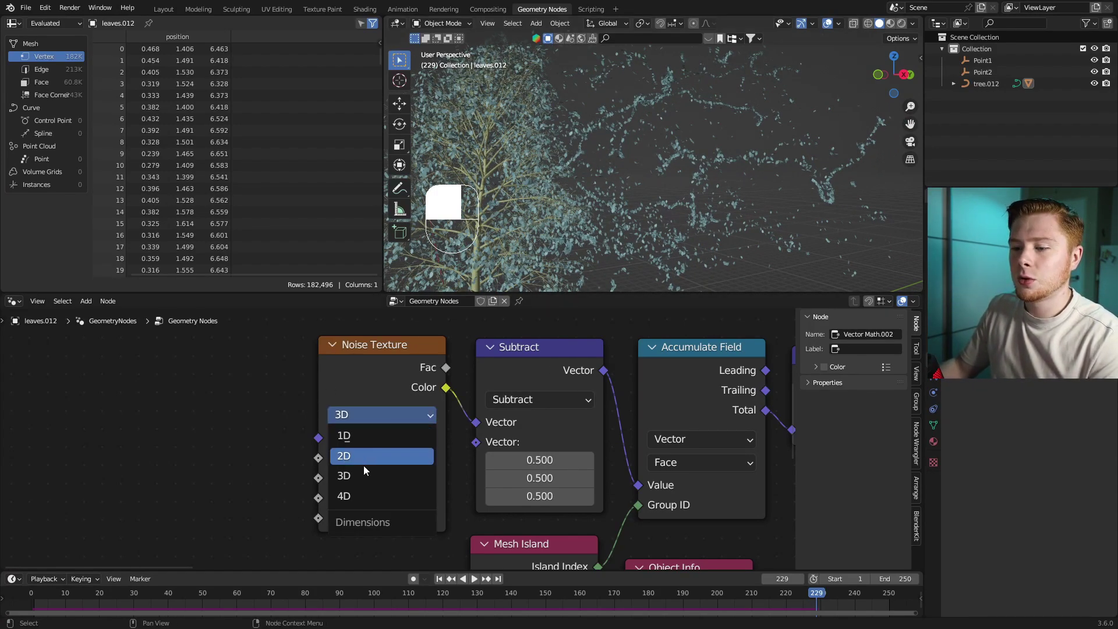
left_click(362, 500)
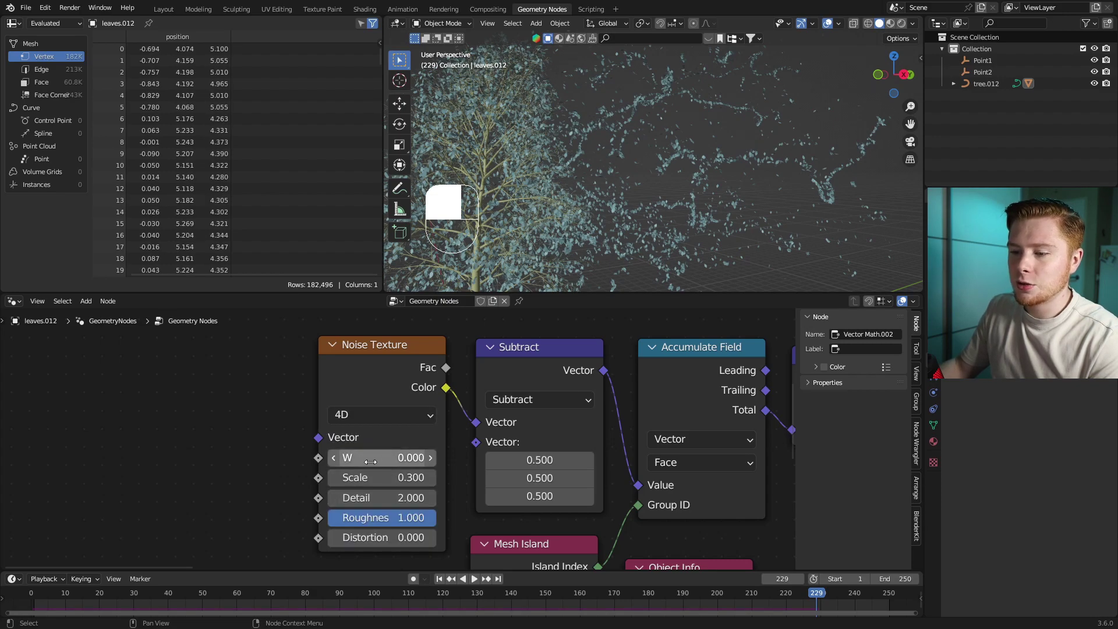
left_click_drag(380, 465, 408, 464)
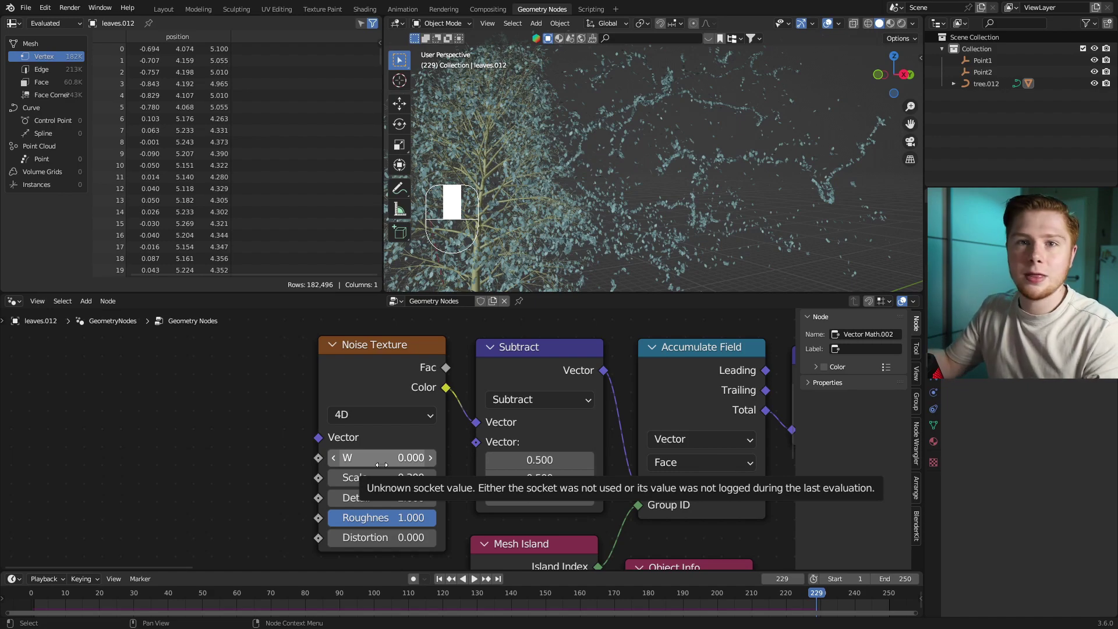
Add a Scene Time node in front of the Noise Texture
middle_click_drag(381, 465, 478, 433)
key("shift+a")
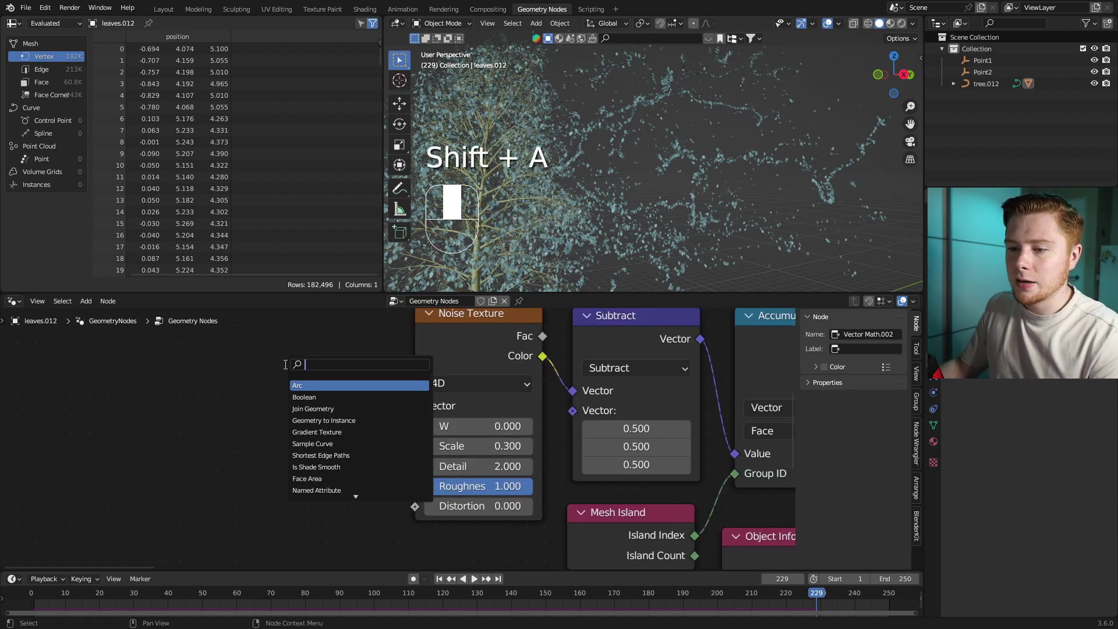
key("Return")
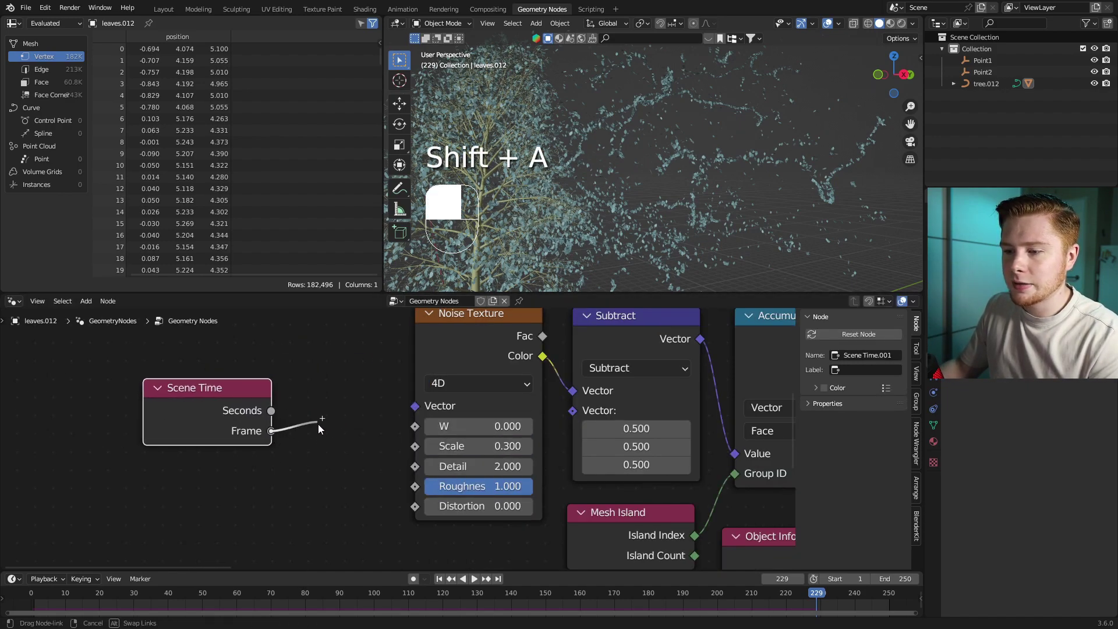
Connect the Scene Time Frame output to the Noise Texture's W input and play the simulation
left_click_drag(318, 420, 416, 429)
key("space")
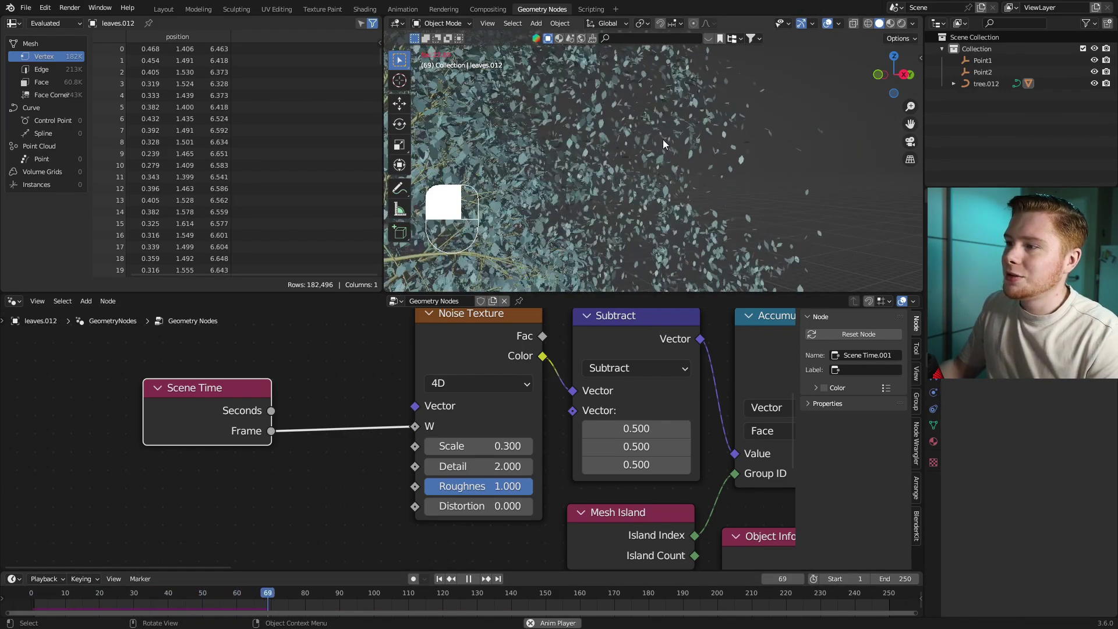
key("space")
Move the Scene Time node aside and insert a Math node on its link to the Noise Texture's W input
left_click_drag(214, 428, 139, 403)
key("shift+a")
left_click(350, 371)
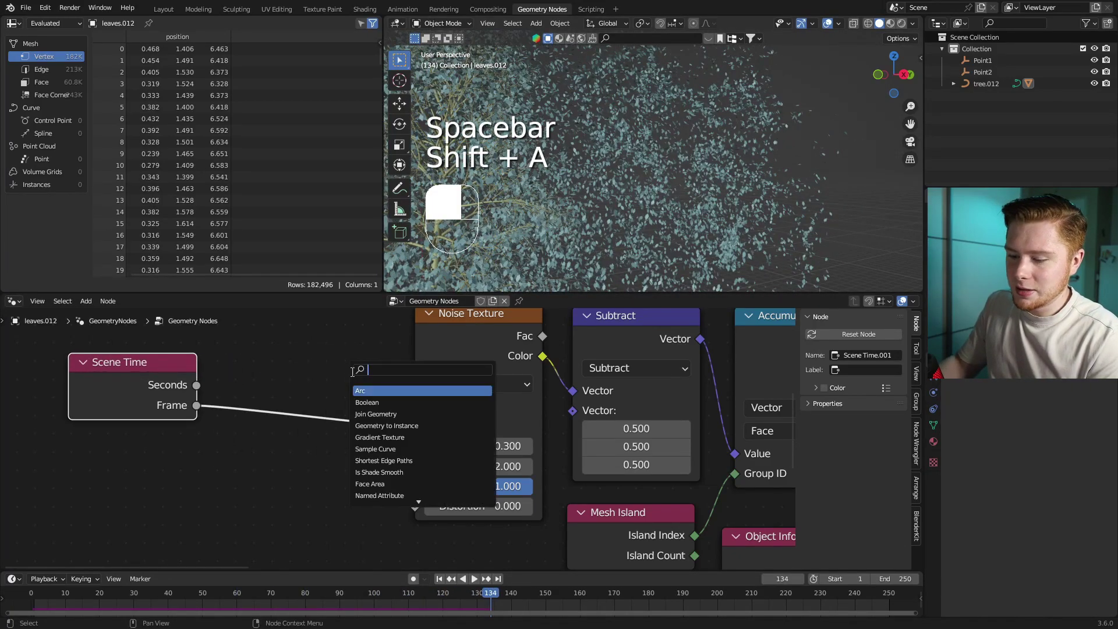
key("Return")
left_click(274, 383)
Set the Math node to Divide with a value of 20 and replay the simulation from the start
left_click(303, 406)
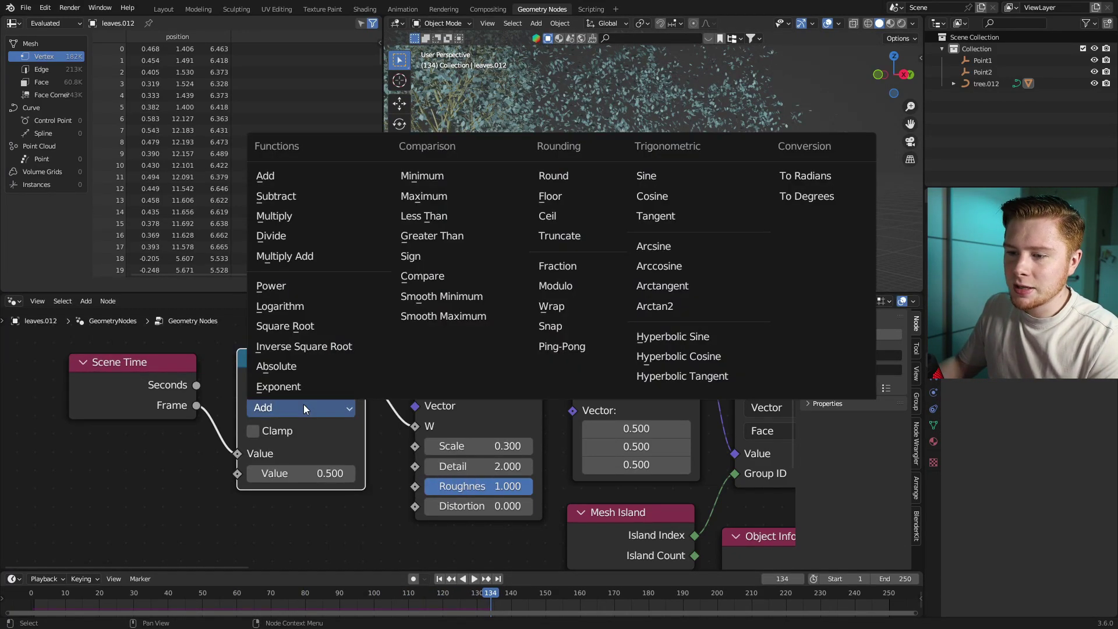
left_click(309, 238)
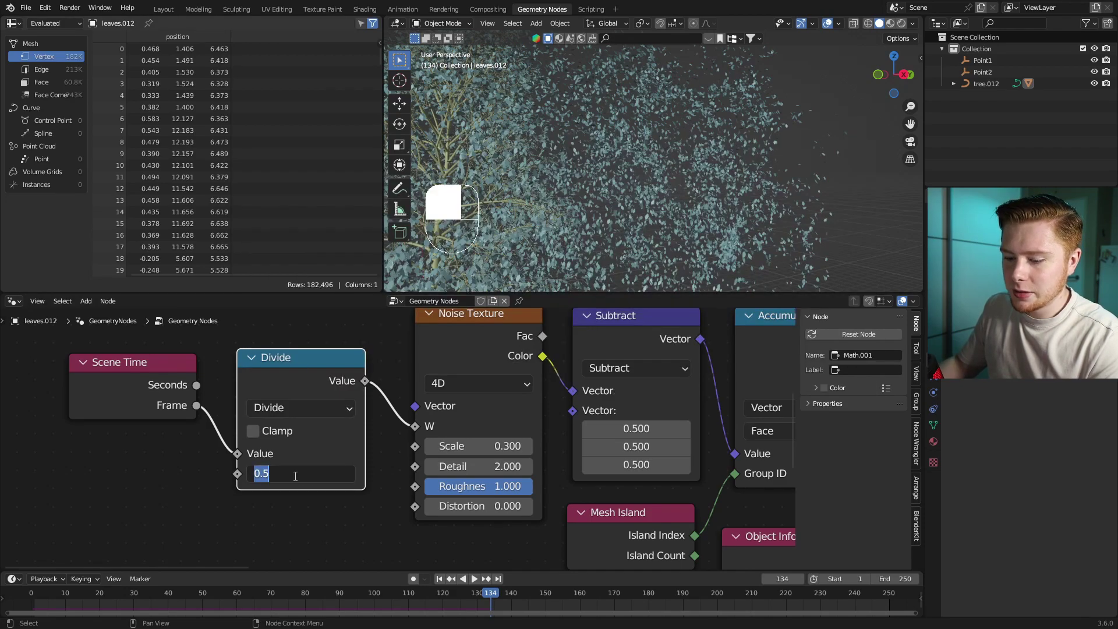
left_click(295, 477)
type("20")
key("Return")
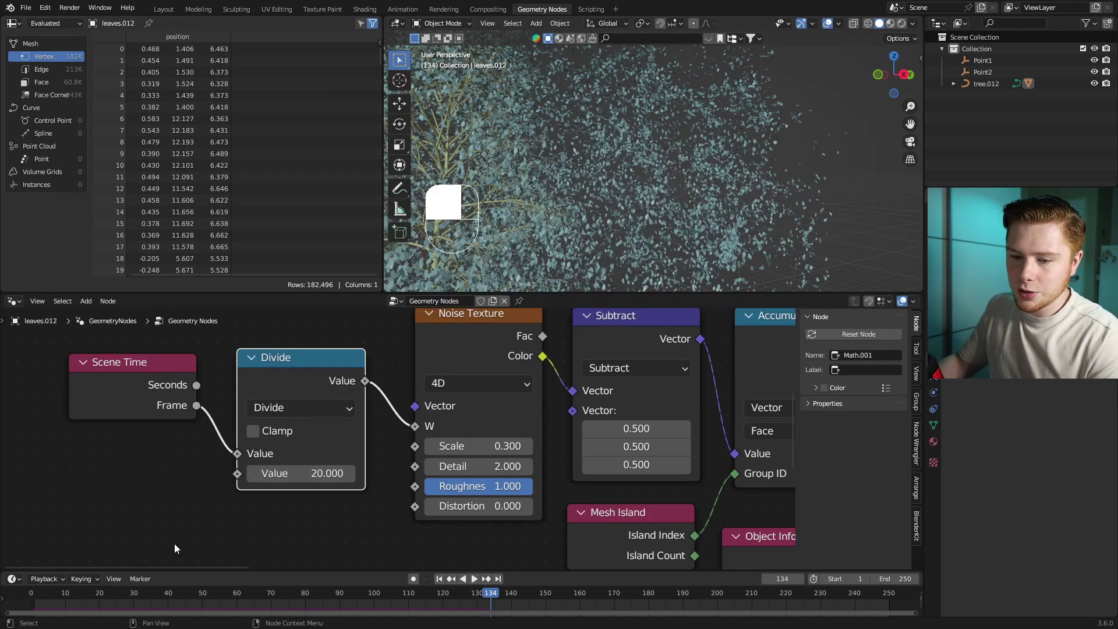
left_click(17, 600)
key("space")
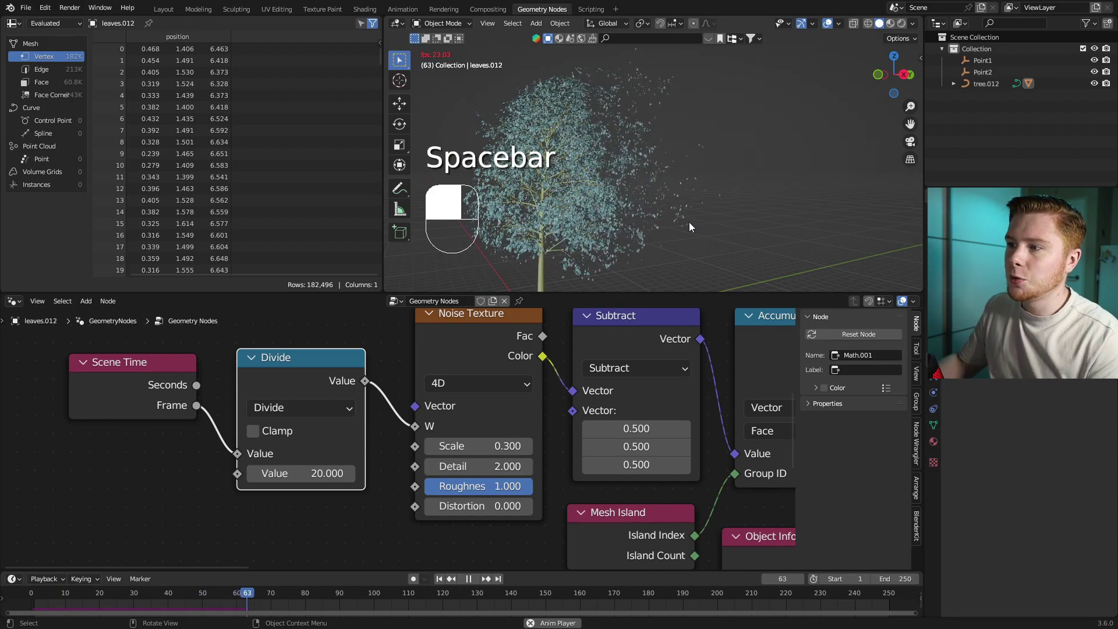